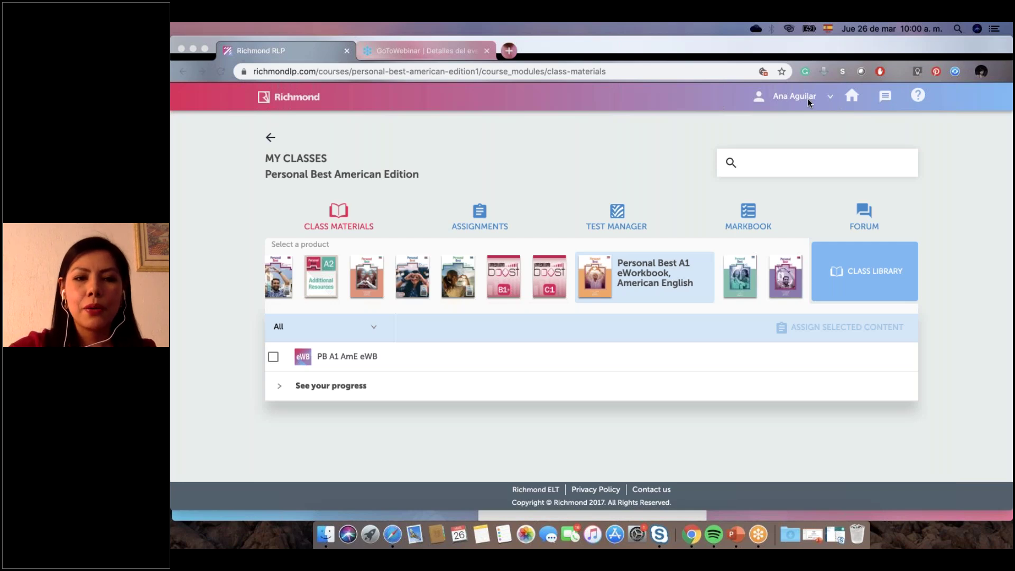
Open the PB A1 AmE eWB workbook from the Personal Best American Edition class materials
key("XF86AudioRaiseVolume")
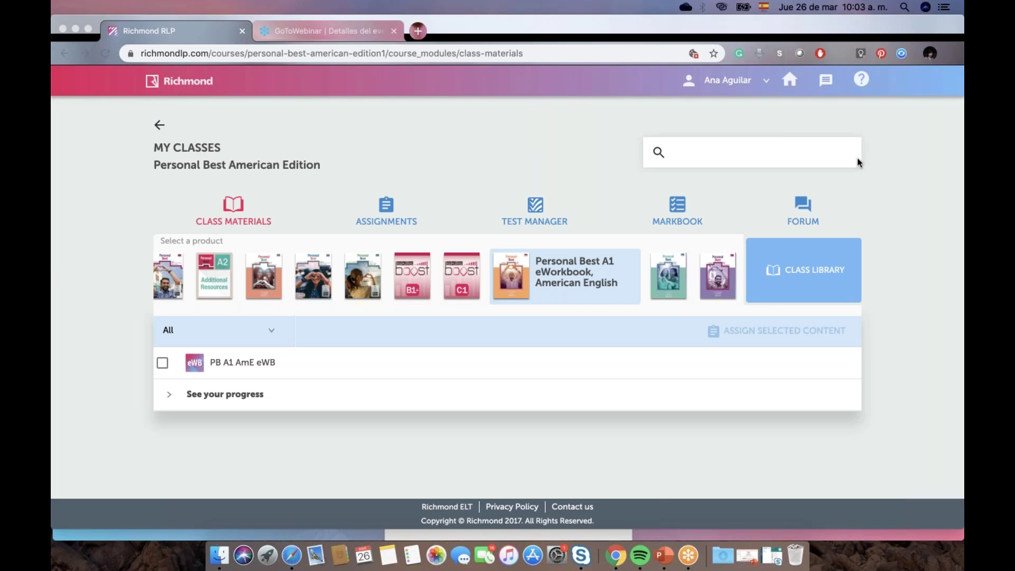
key("XF86AudioRaiseVolume")
left_click(258, 362)
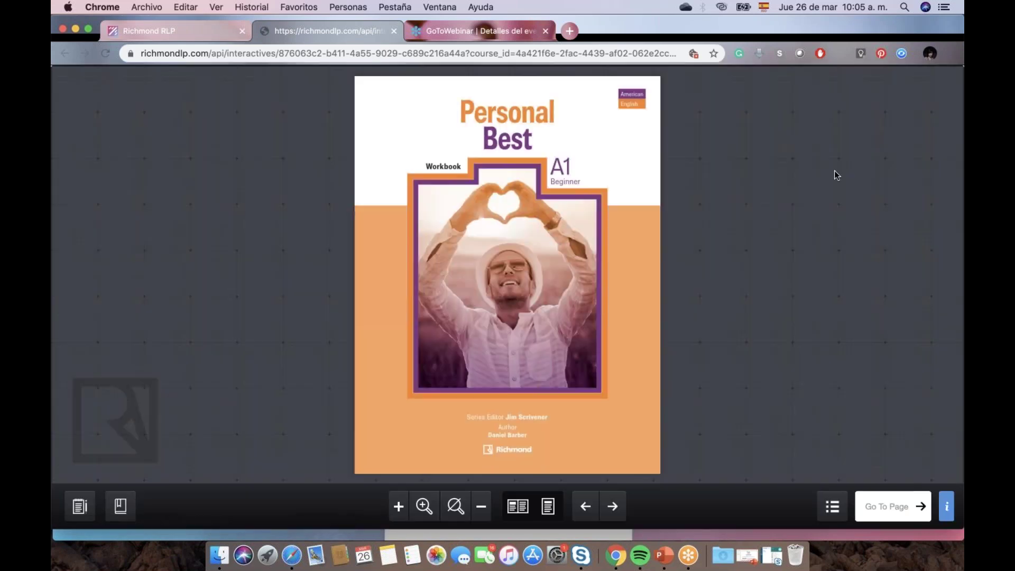
Page forward through the workbook to pages 5-6, switching between page layouts, and show them as a two-page spread
left_click(617, 514)
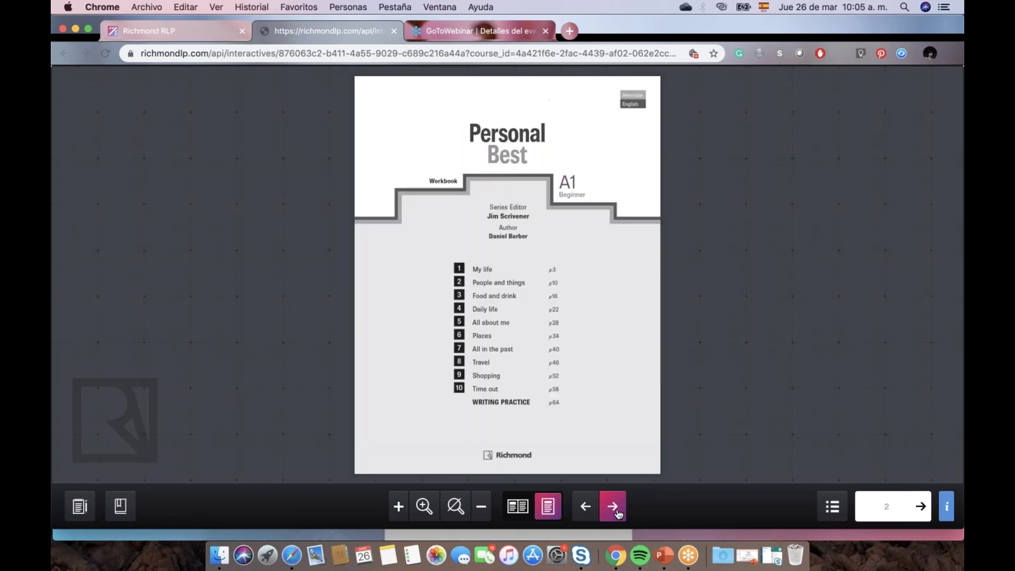
left_click(618, 513)
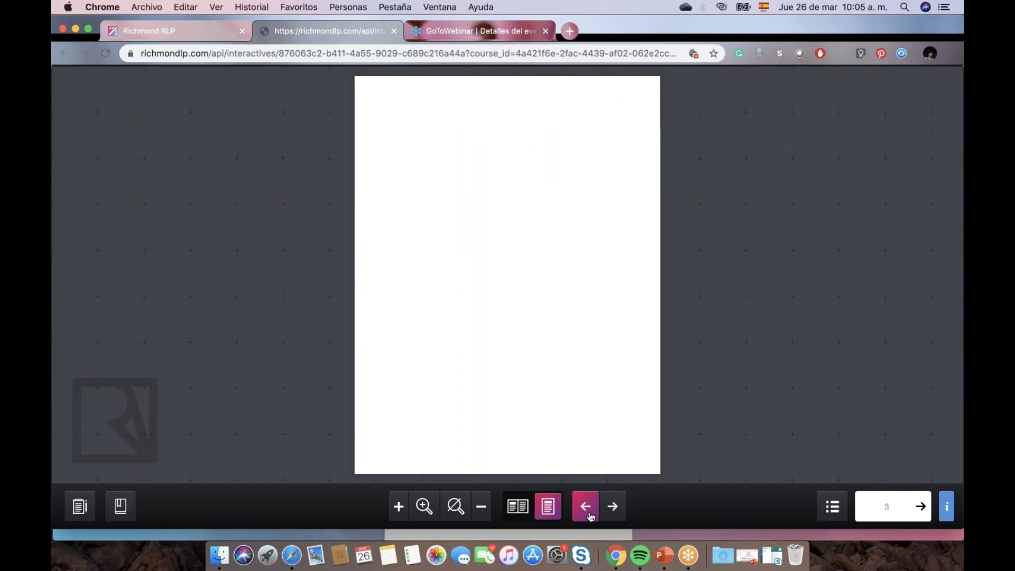
left_click(525, 513)
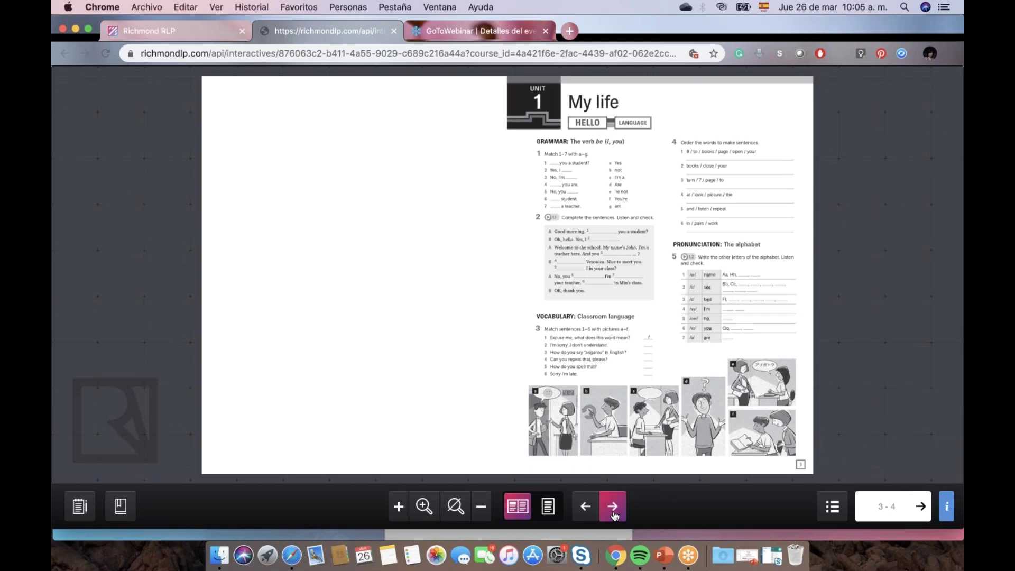
left_click(613, 513)
left_click(548, 508)
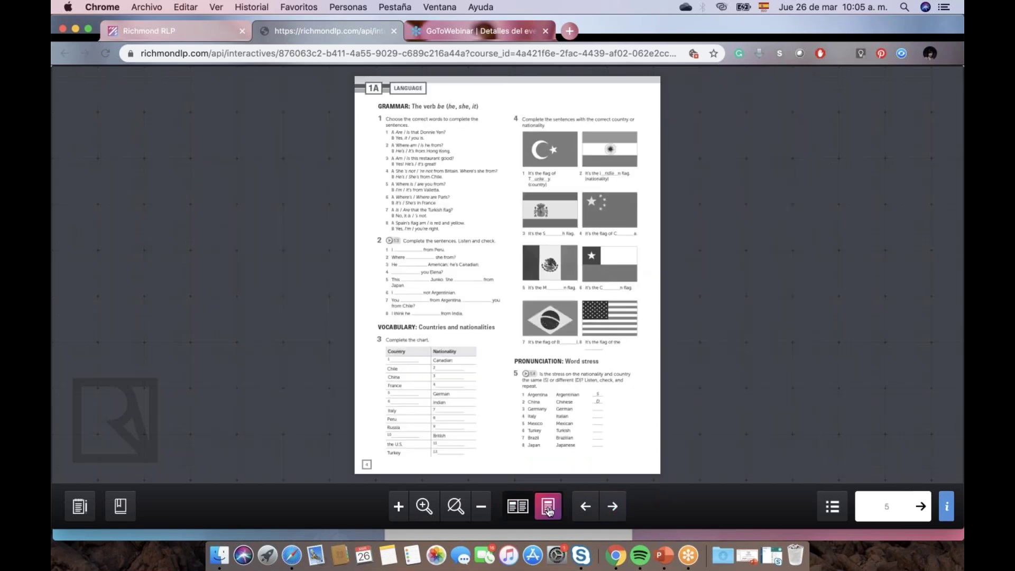
left_click(518, 510)
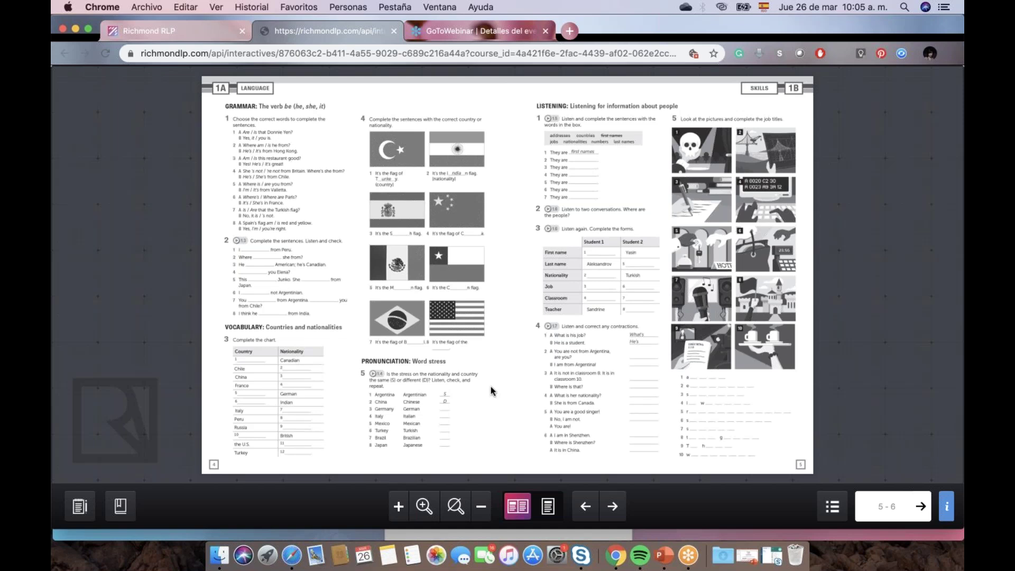
left_click(763, 35)
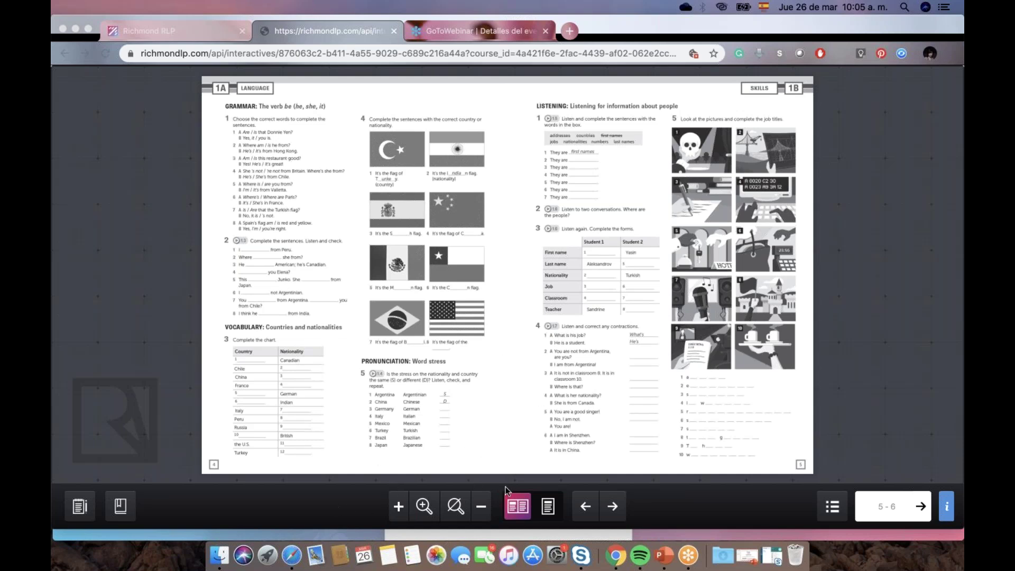
Magnify the pages 5-6 spread by three levels, then reduce the magnification by two levels
left_click(398, 510)
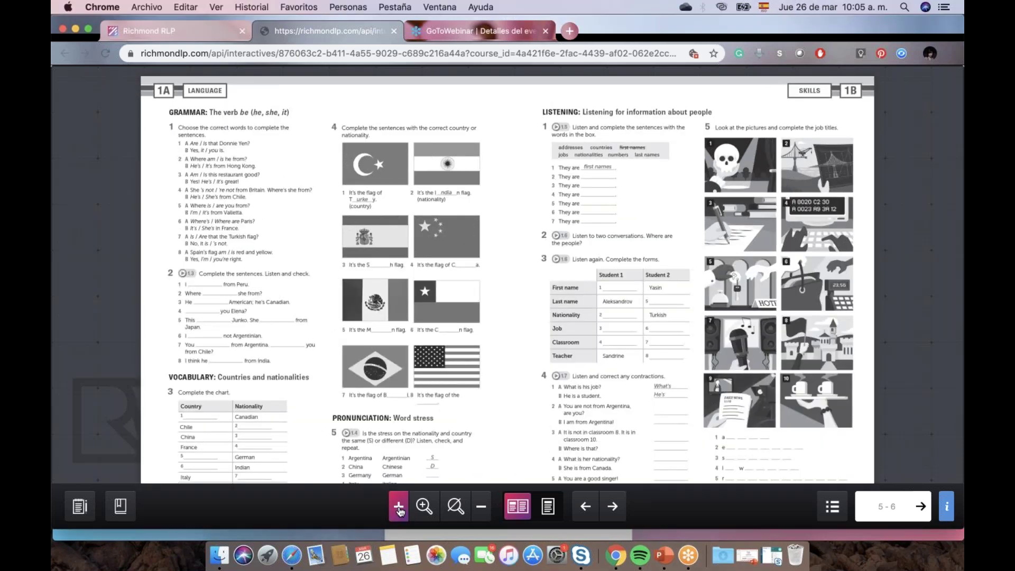
left_click(400, 511)
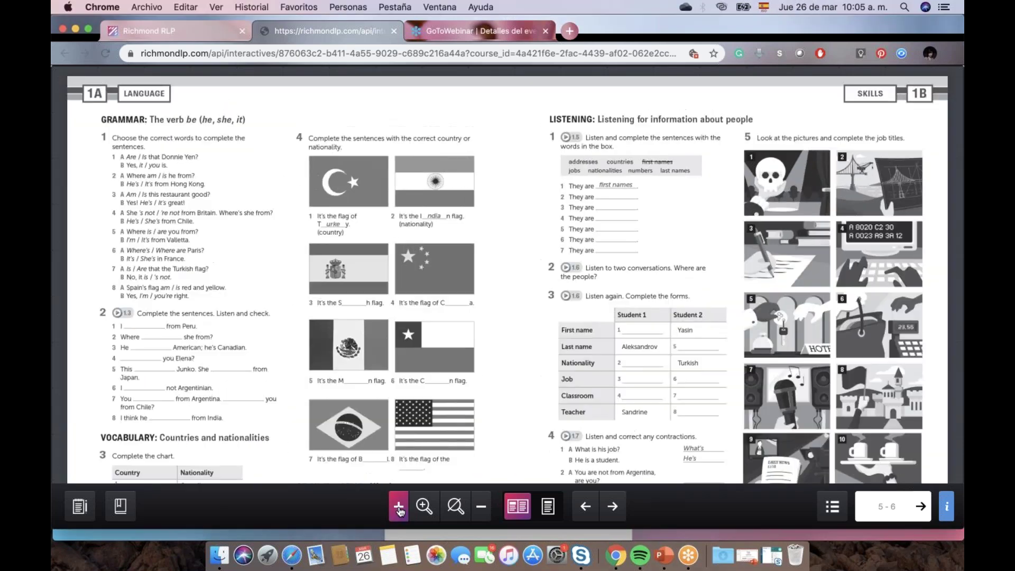
left_click(400, 511)
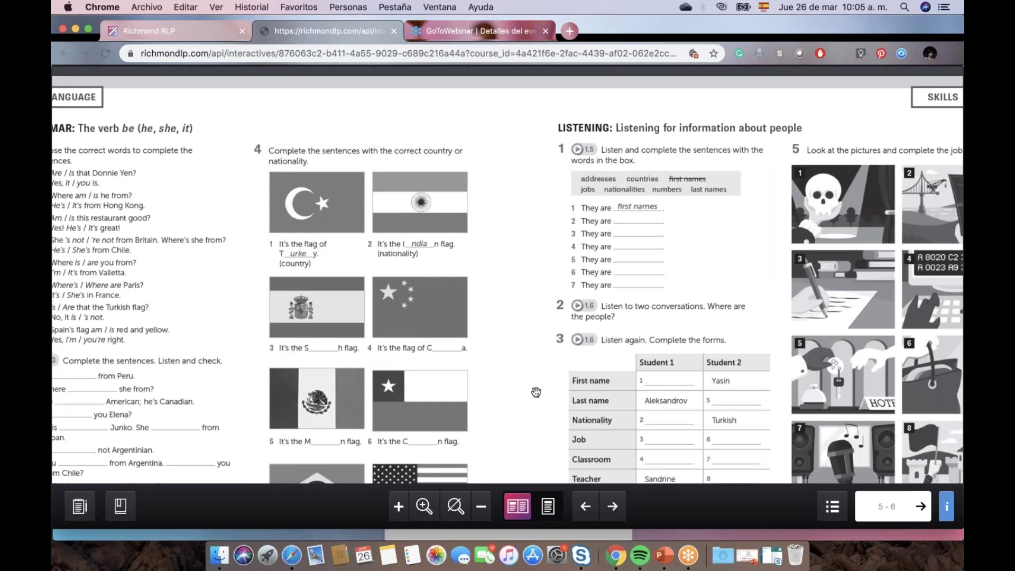
left_click(482, 517)
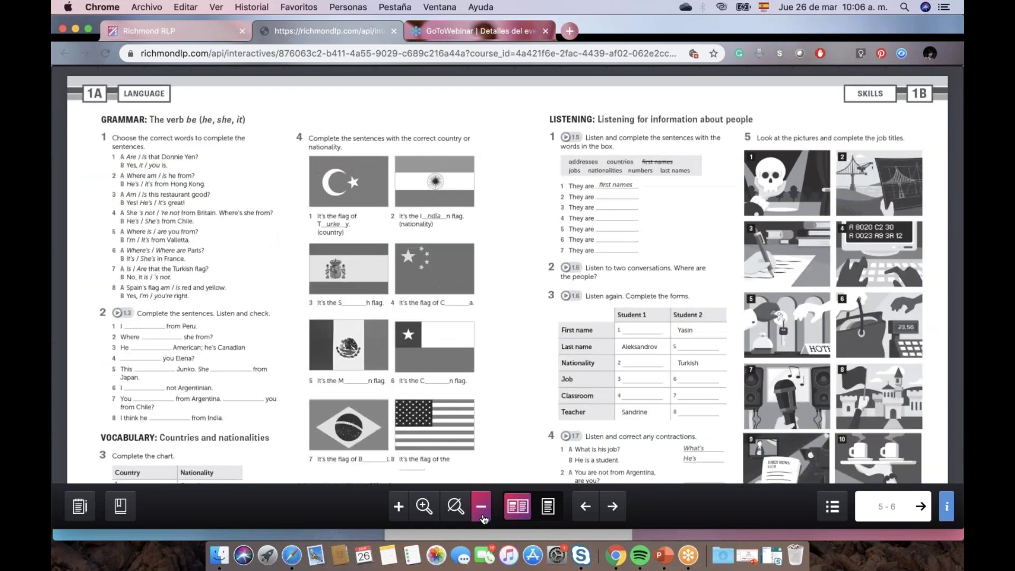
left_click(482, 518)
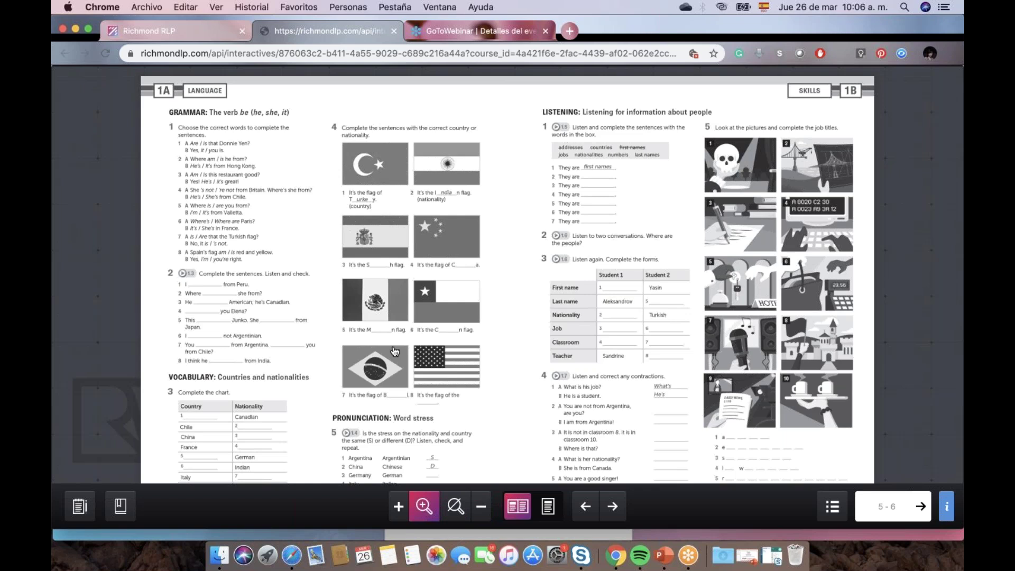
Use the area zoom to enlarge exercise 4 with the flags, then zoom back out to the whole spread
left_click(423, 508)
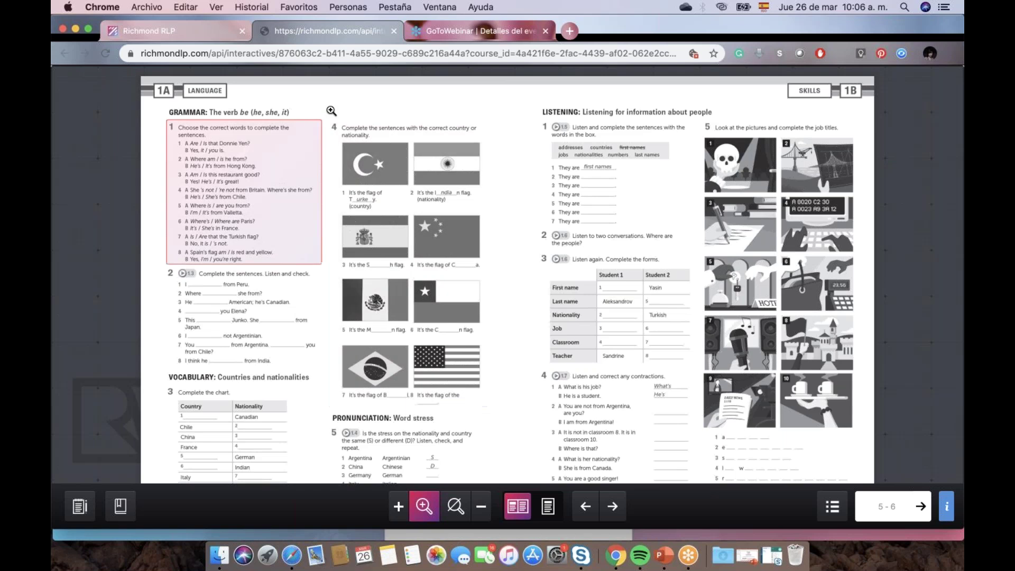
left_click(521, 317)
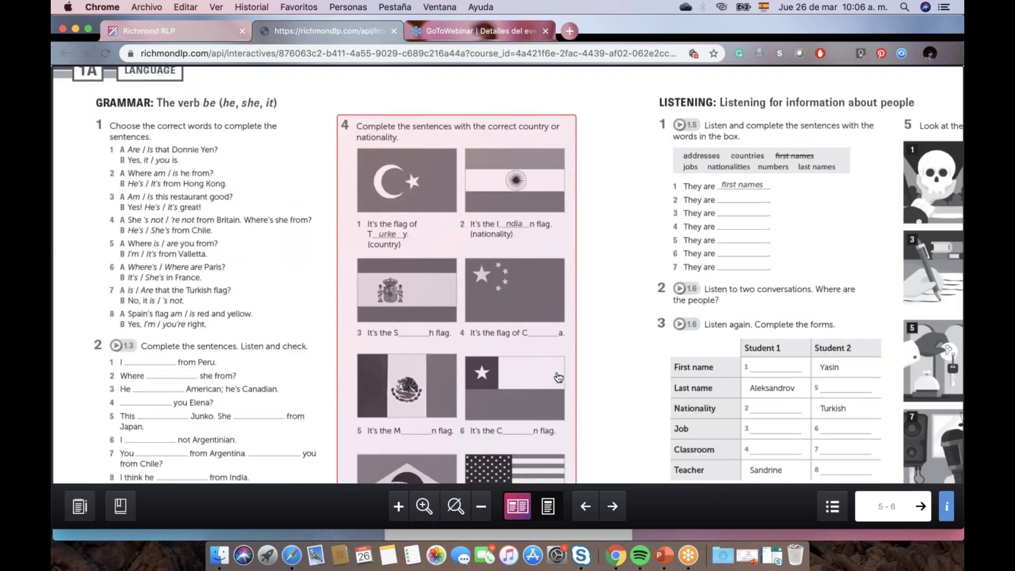
left_click(481, 508)
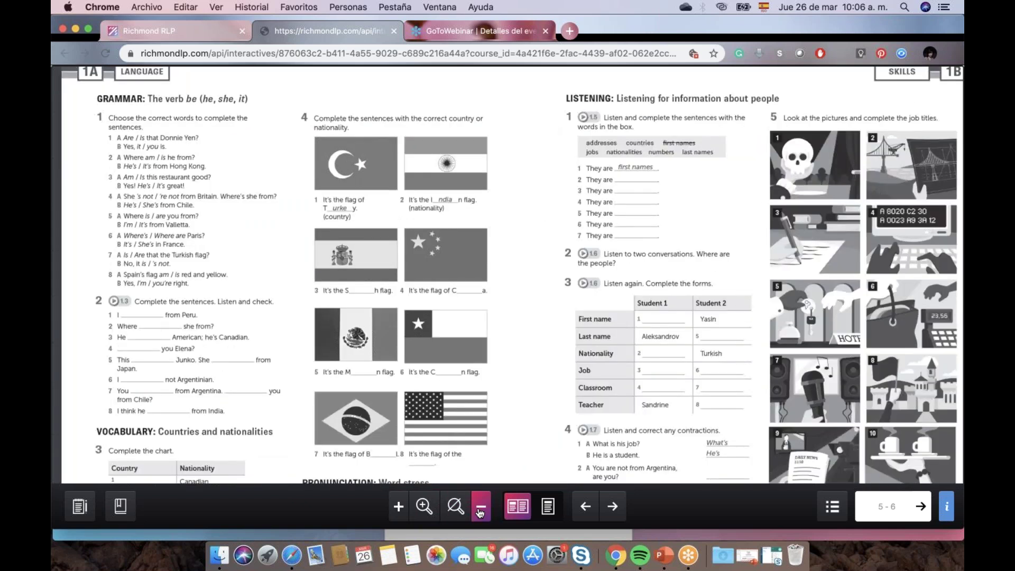
left_click(481, 509)
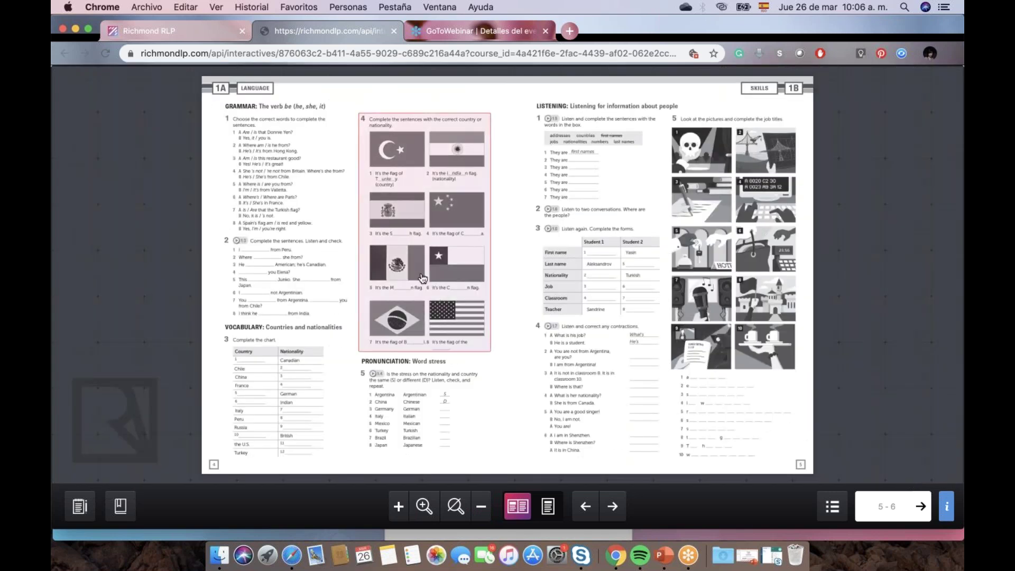
Open vocabulary exercise 4 on countries and nationalities, examine its flag sentences, and close it
left_click(422, 279)
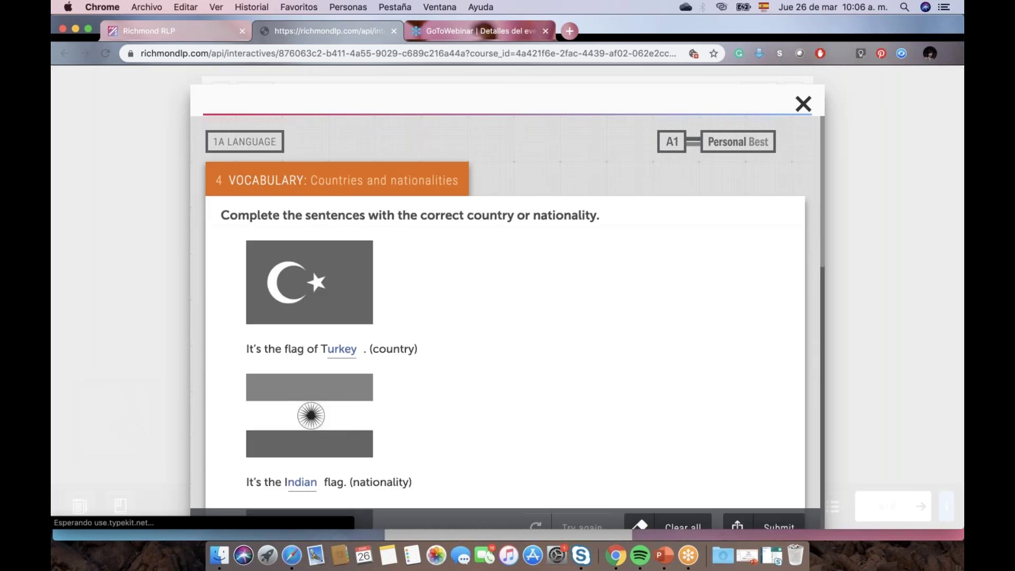
scroll(478, 332, "down", 3)
scroll(478, 332, "down", 1)
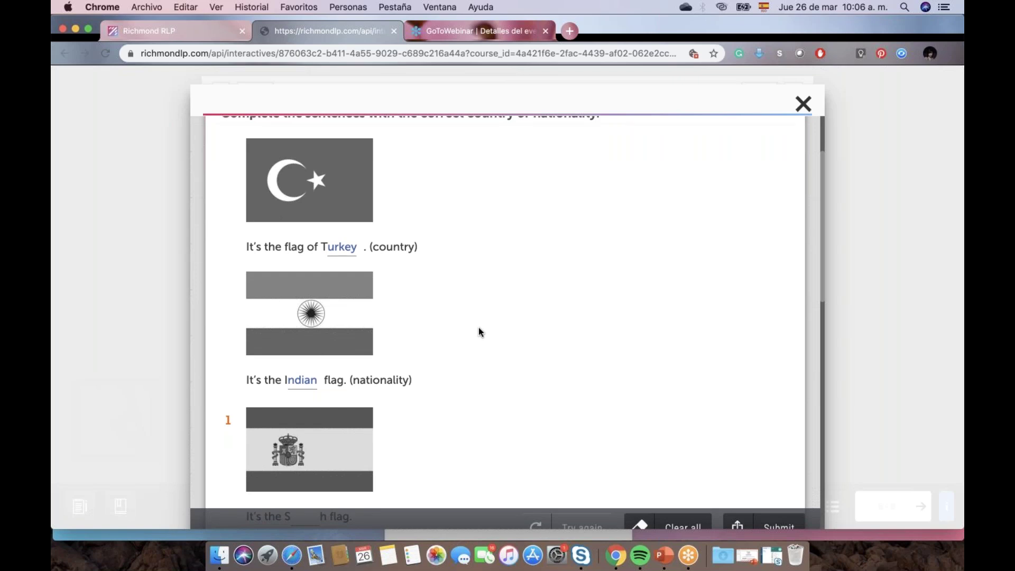
scroll(479, 331, "down", 6)
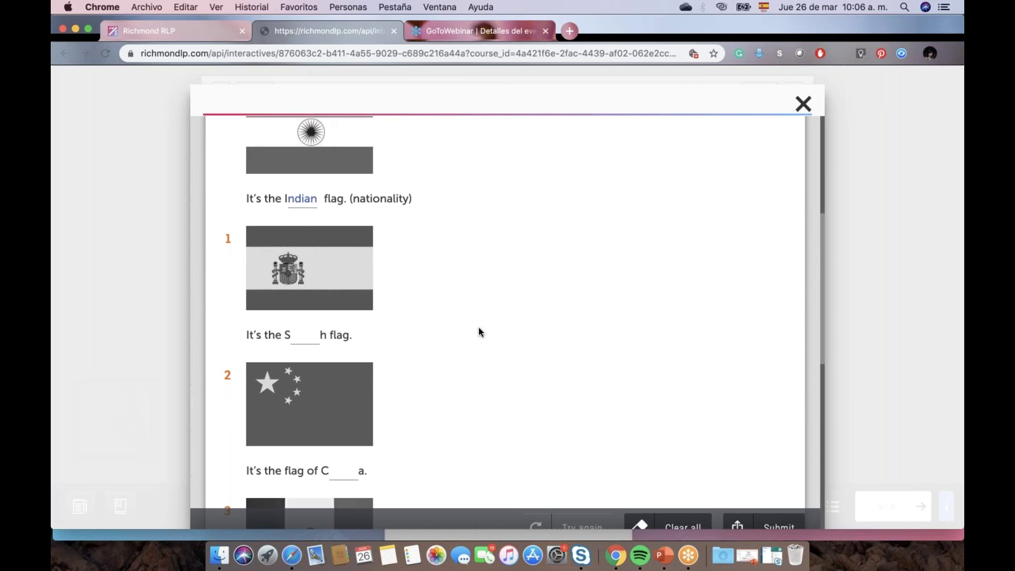
scroll(479, 332, "down", 4)
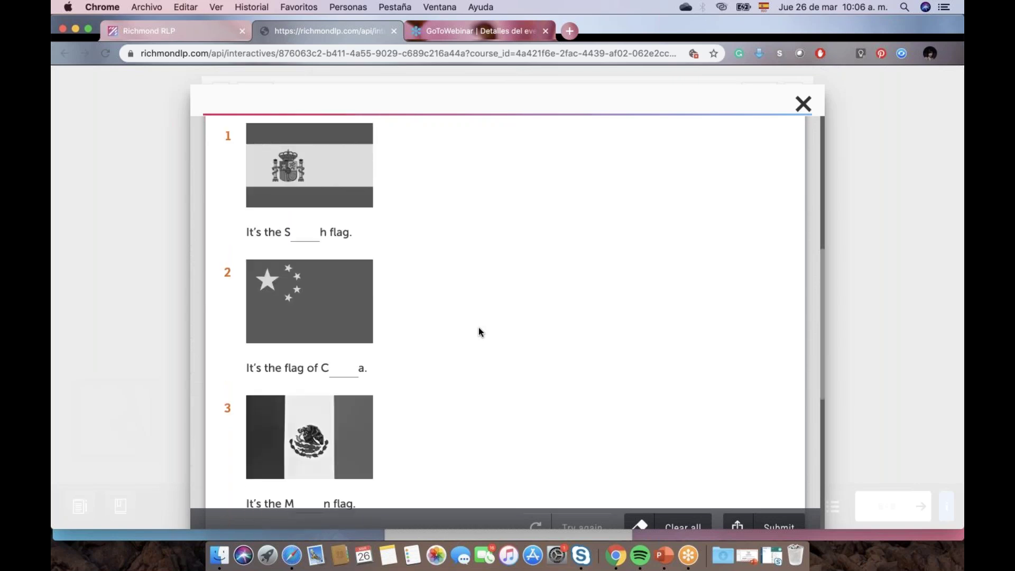
scroll(479, 332, "down", 5)
scroll(479, 332, "up", 3)
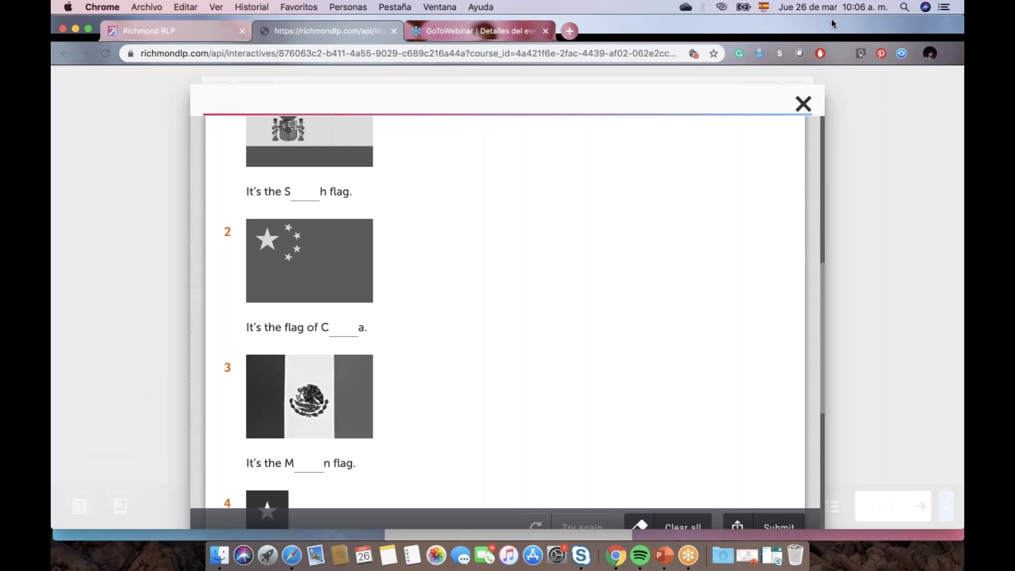
left_click(803, 104)
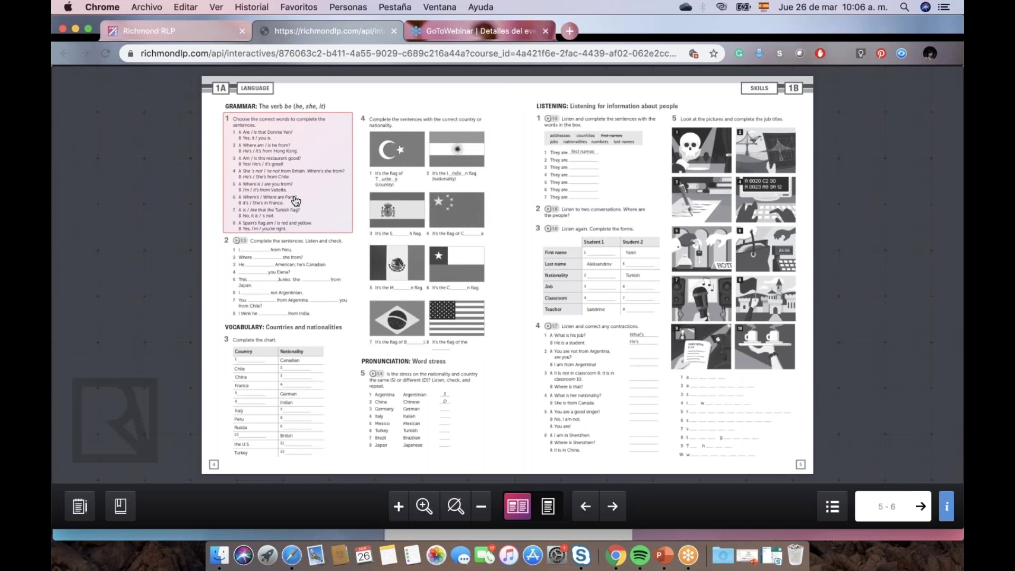
Open grammar exercise 1 on the verb be and fill in item 1, choosing "you" for the reply
left_click(295, 202)
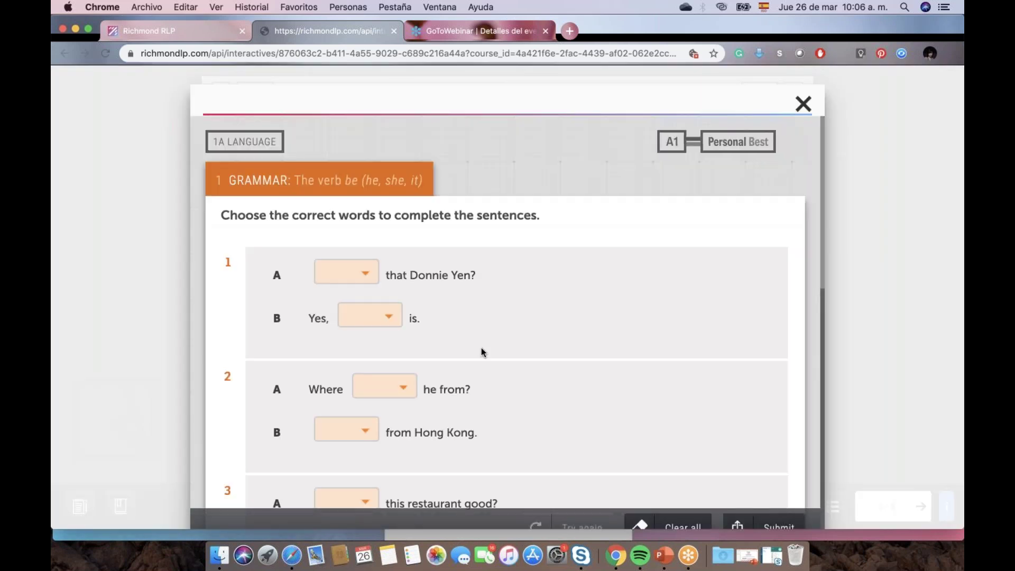
scroll(483, 353, "down", 3)
left_click(369, 199)
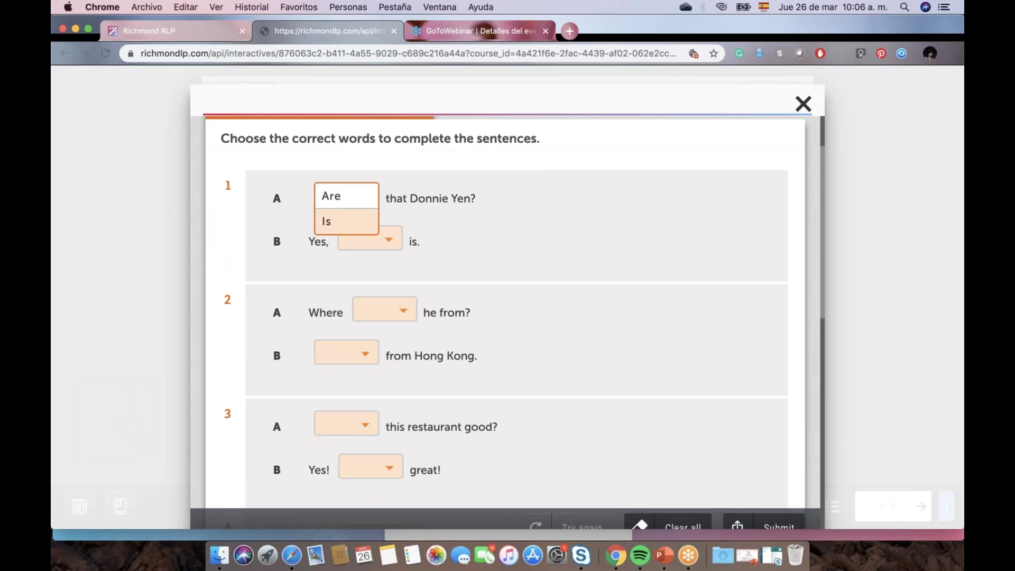
left_click(392, 240)
left_click(384, 265)
Complete item 2 with "am" in the question and "He's" in the reply about Hong Kong
scroll(407, 199, "down", 3)
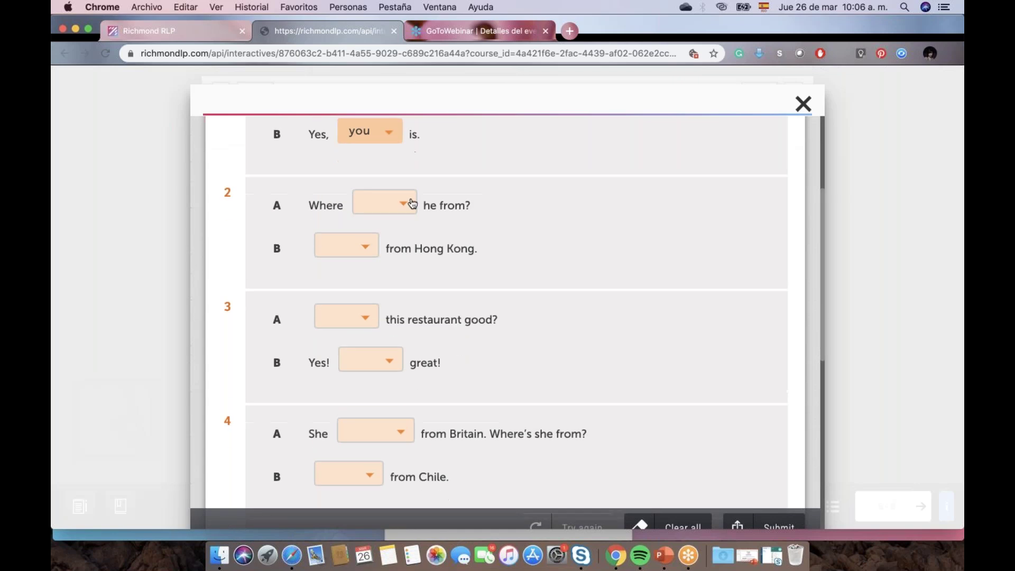
left_click(406, 201)
left_click(408, 204)
left_click(372, 242)
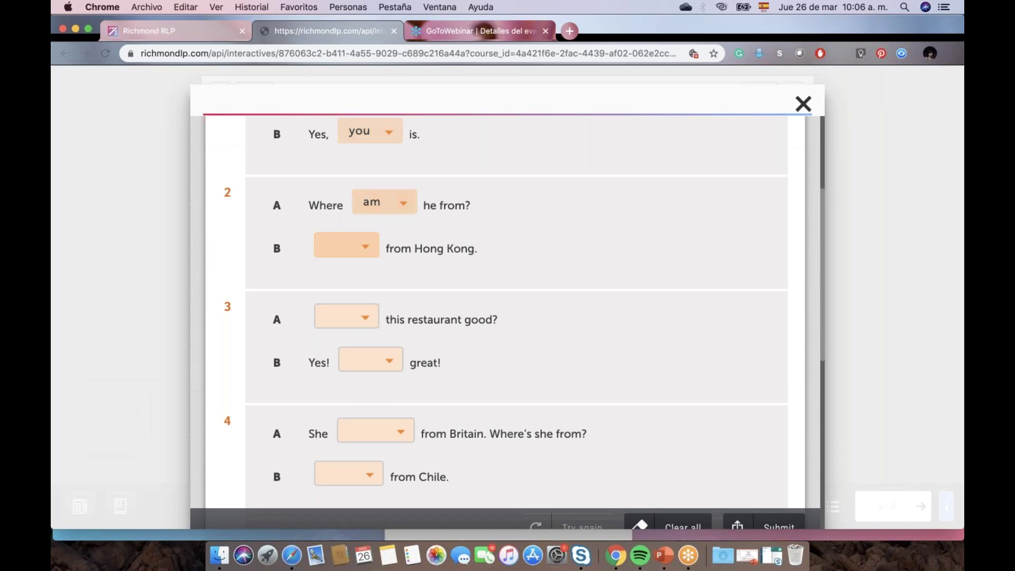
left_click(347, 246)
Complete item 3 with "Is" in the restaurant question and "He's" in the reply
left_click(365, 318)
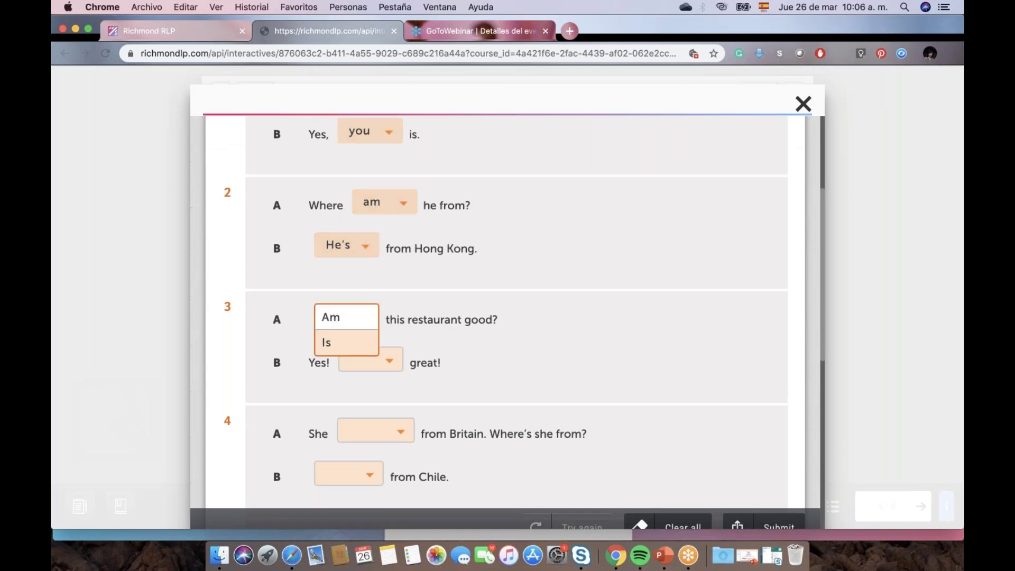
left_click(351, 350)
scroll(350, 353, "down", 3)
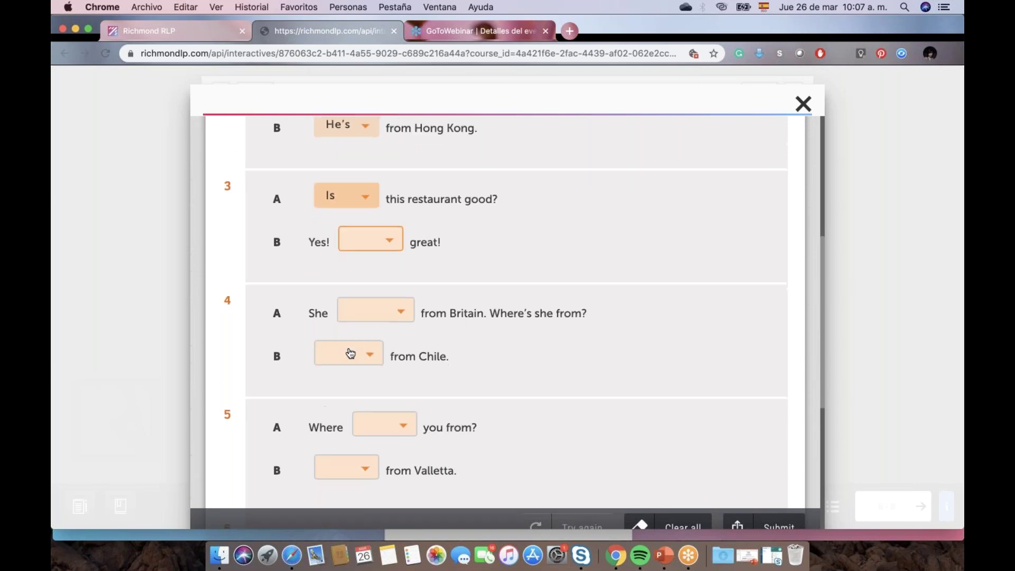
left_click(387, 248)
left_click(385, 241)
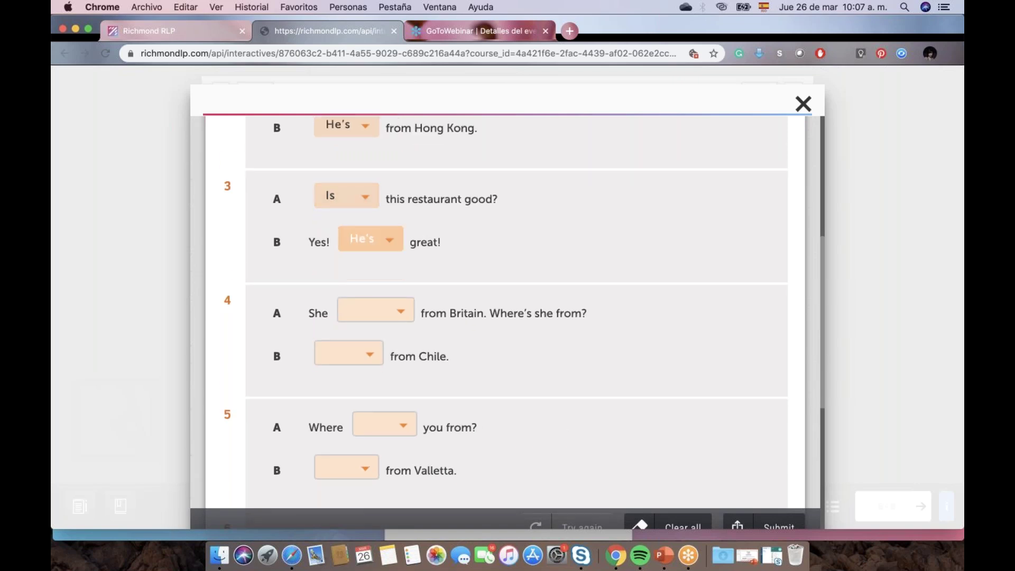
Complete item 4 with "'s not" in the sentence about Britain and "He's" in the reply about Chile
left_click(404, 311)
left_click(353, 310)
left_click(353, 310)
left_click(353, 311)
scroll(381, 277, "down", 2)
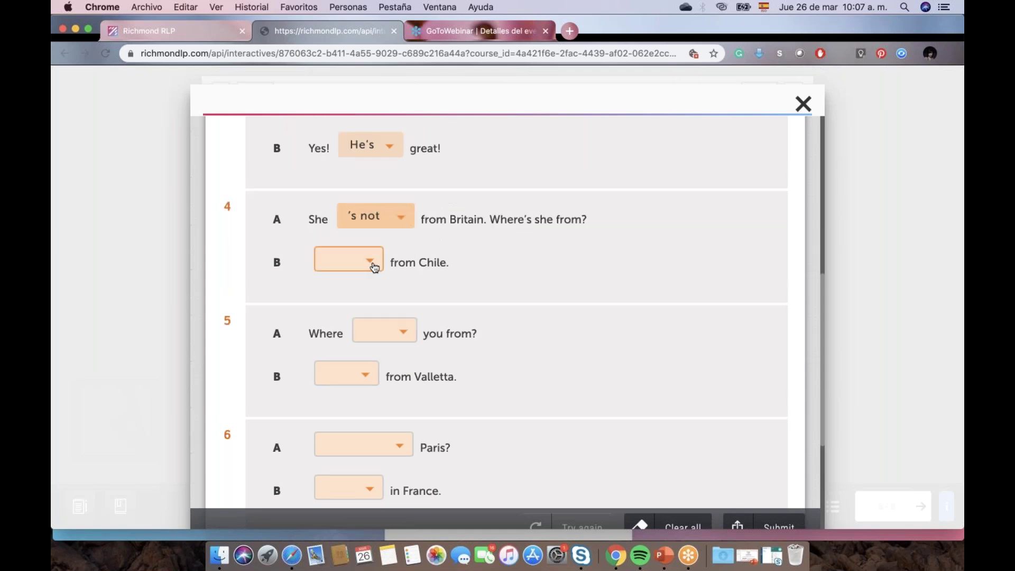
left_click(372, 263)
left_click(367, 262)
Complete item 5 with "is" in the question and "I'm" in the reply about Valletta
scroll(381, 262, "down", 2)
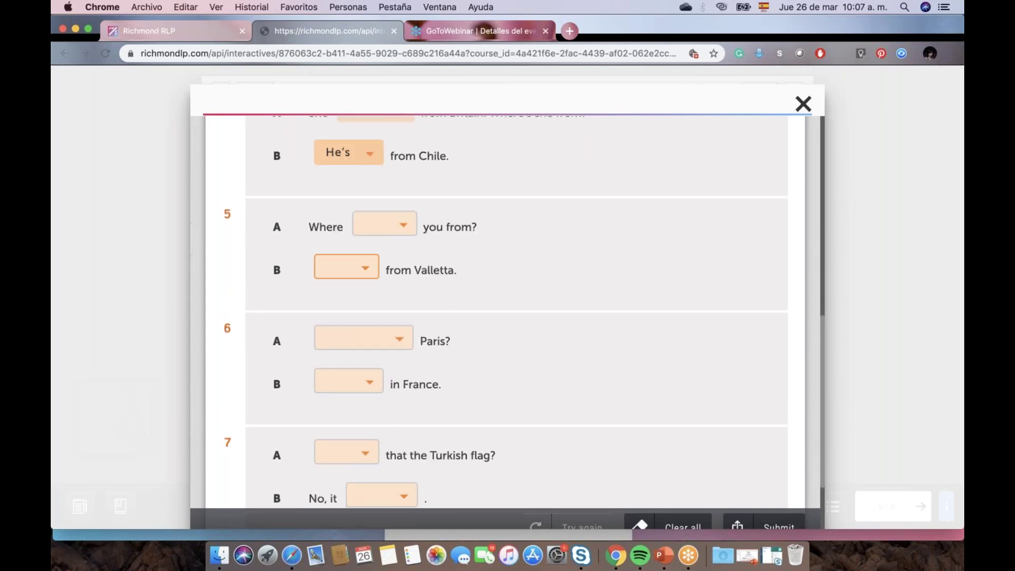
left_click(404, 227)
left_click(397, 227)
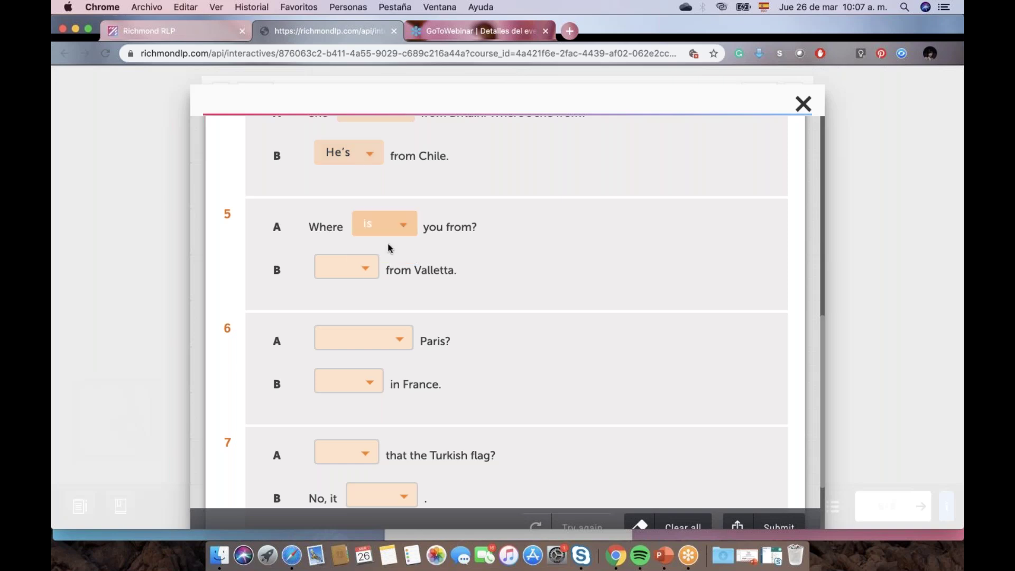
left_click(371, 267)
left_click(365, 267)
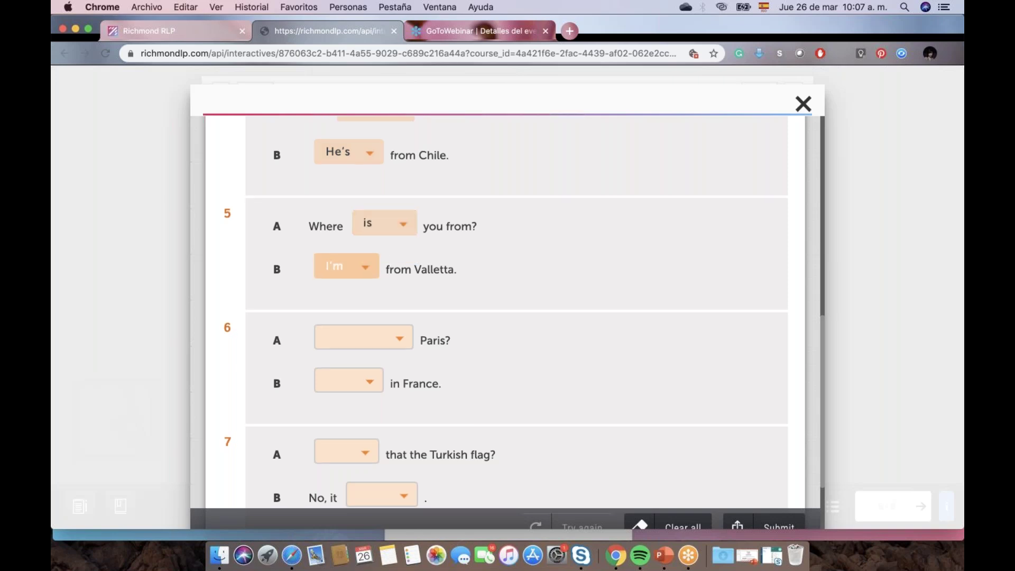
Complete item 6 with "Where's" in the Paris question and "It's" in the reply about France
scroll(365, 268, "down", 2)
left_click(399, 219)
left_click(395, 217)
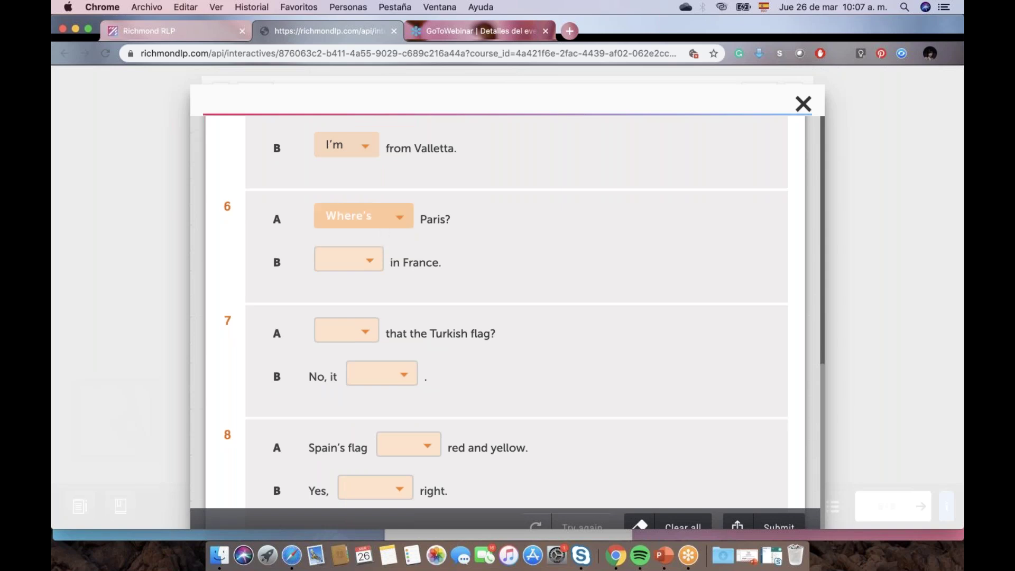
left_click(370, 262)
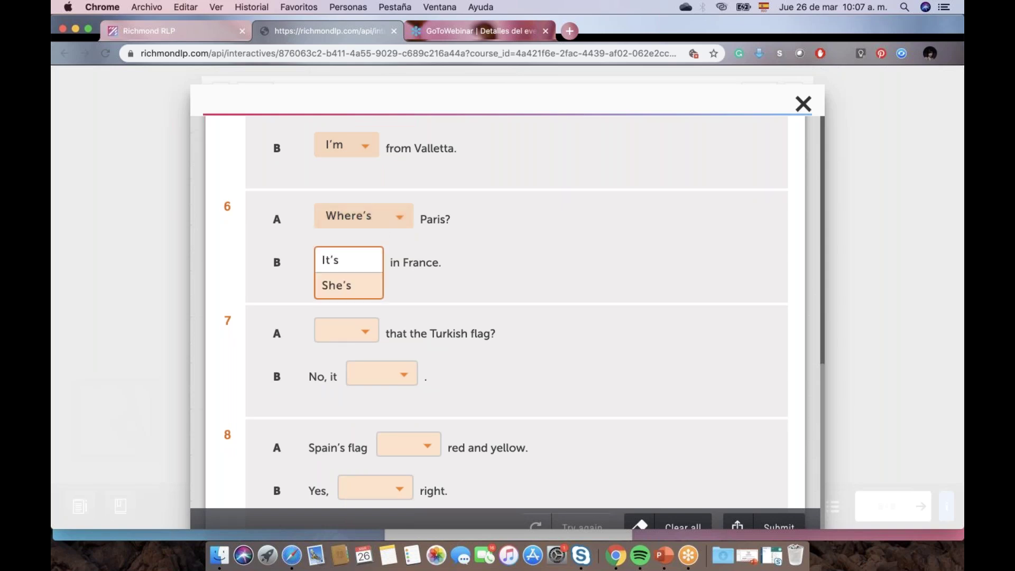
left_click(331, 260)
Complete item 7 with "Is" in the Turkish flag question and "'s not" in the reply
scroll(365, 286, "down", 1)
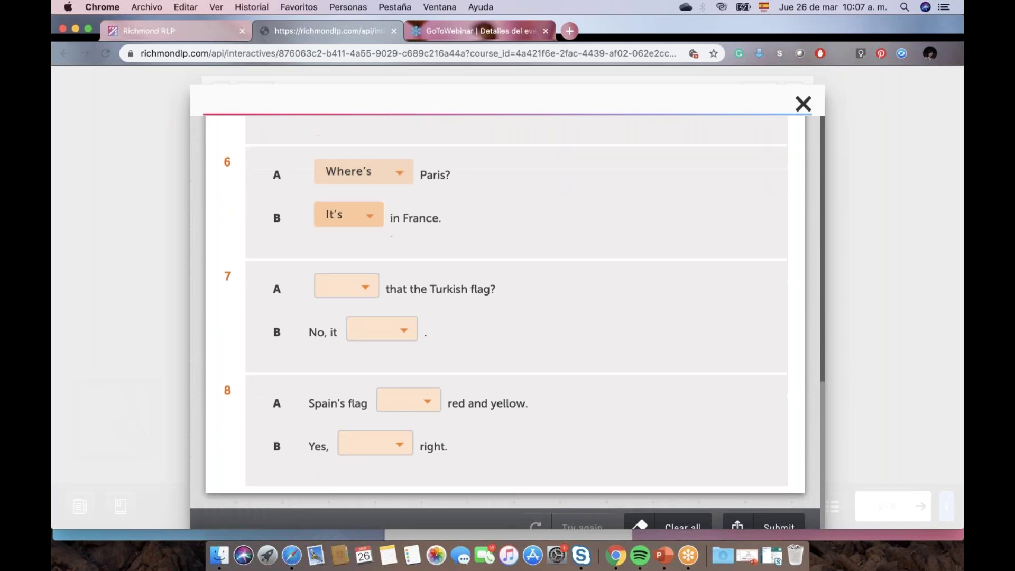
left_click(365, 289)
left_click(364, 285)
left_click(401, 332)
left_click(396, 356)
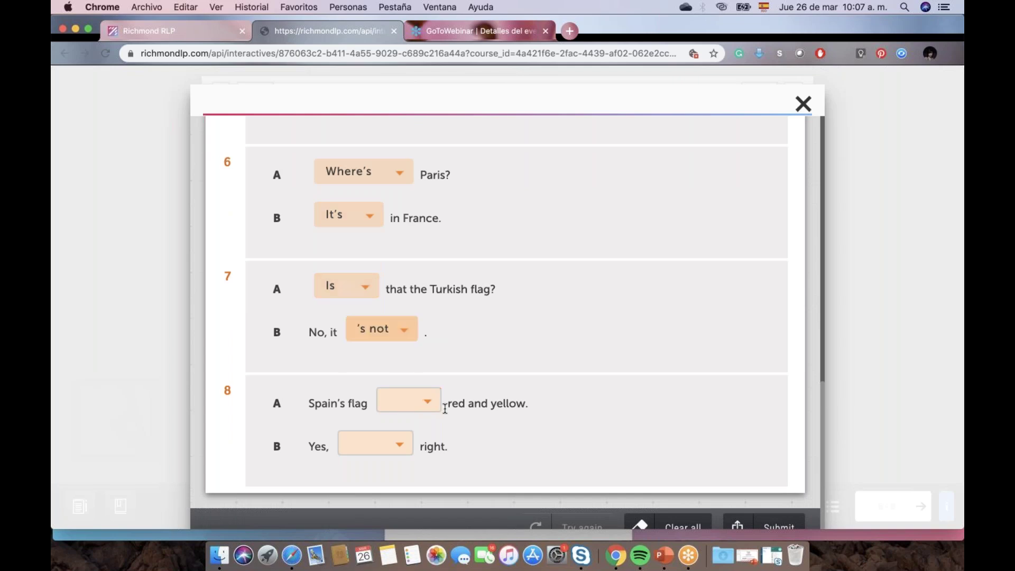
Complete item 8 with "am" in the sentence about Spain's flag and "you're" in the reply
left_click(430, 403)
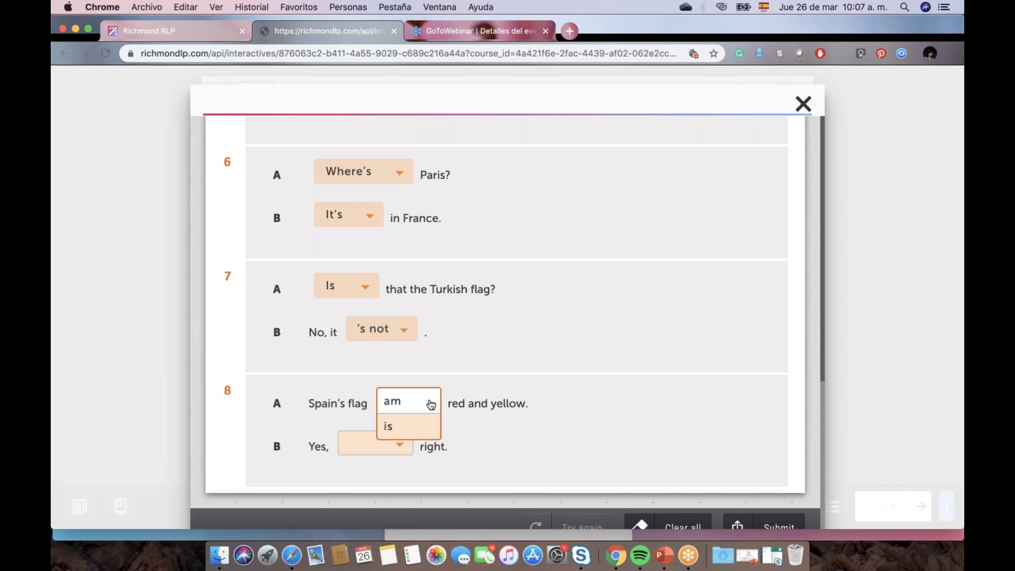
left_click(427, 404)
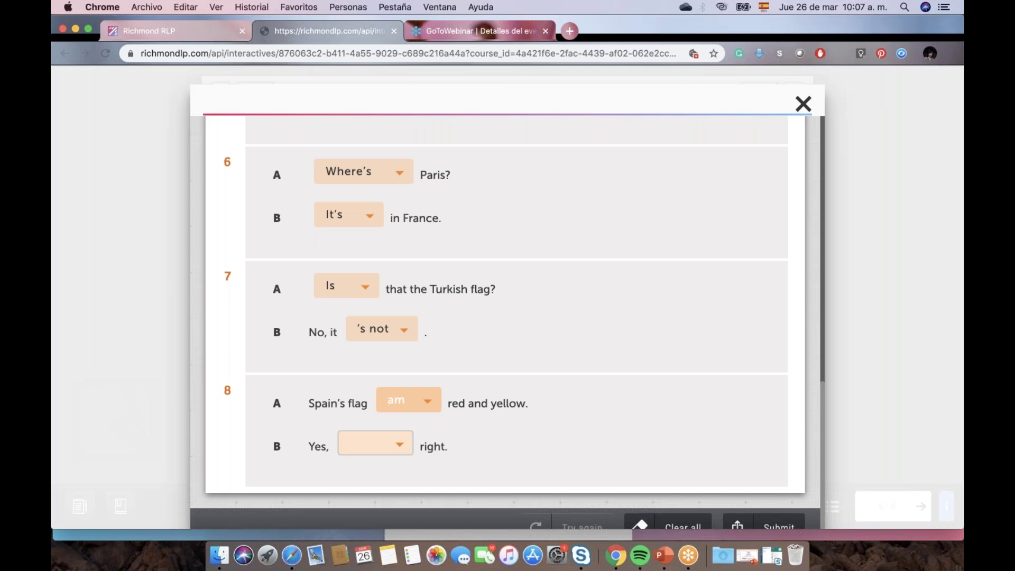
left_click(400, 445)
left_click(377, 418)
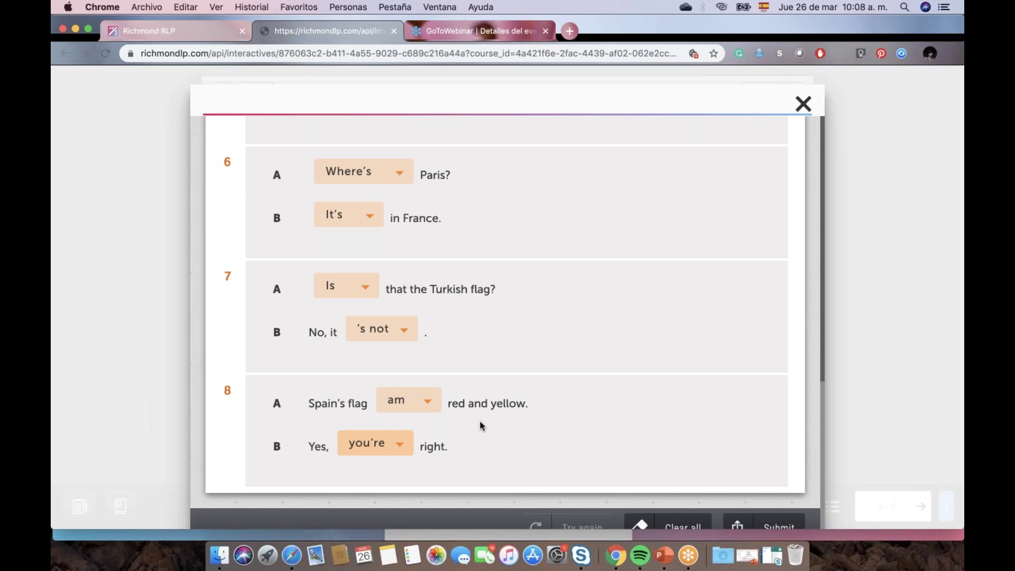
Submit the completed exercise for marking and dismiss the score summary
scroll(482, 426, "down", 1)
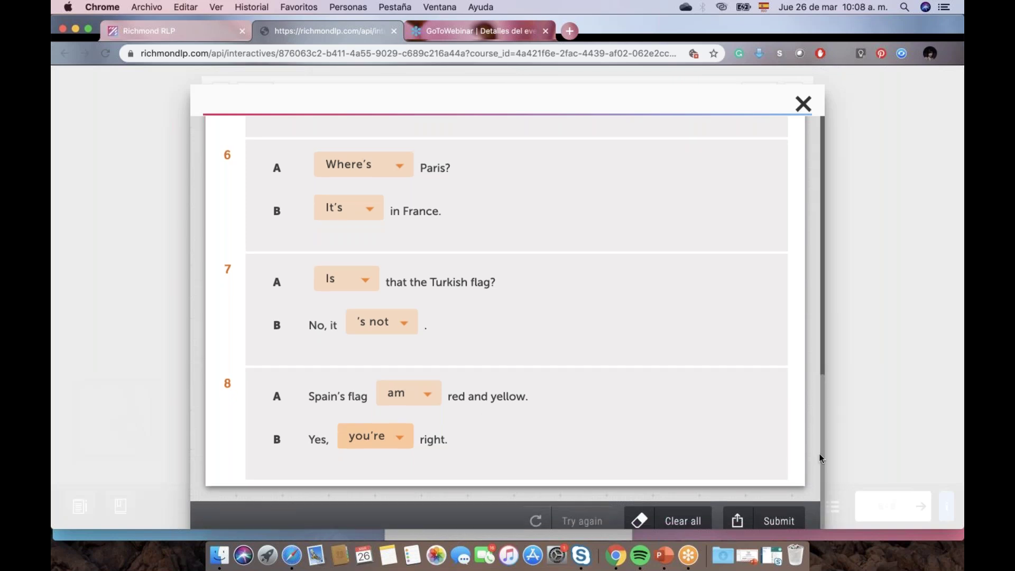
scroll(833, 450, "down", 2)
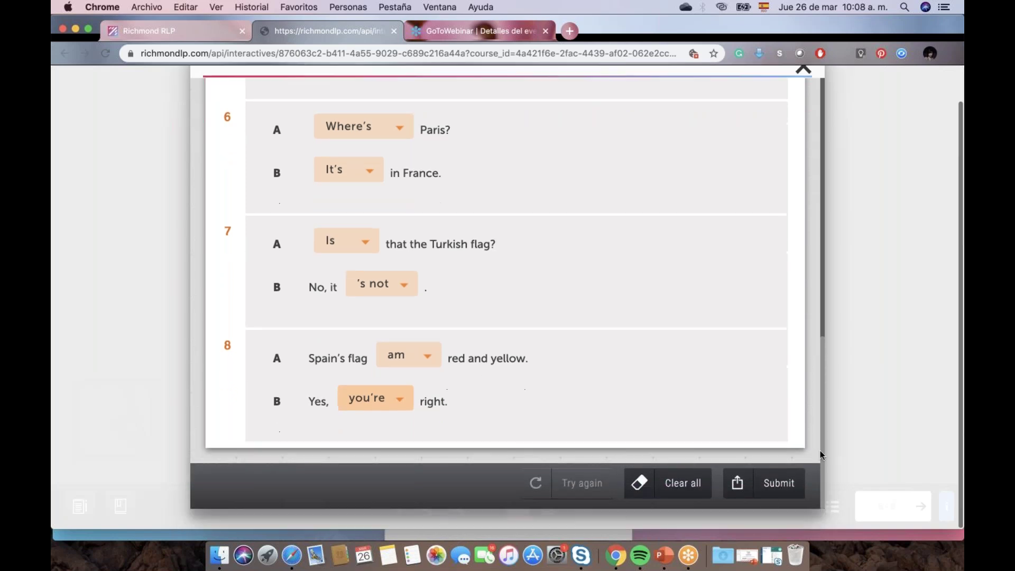
left_click(779, 484)
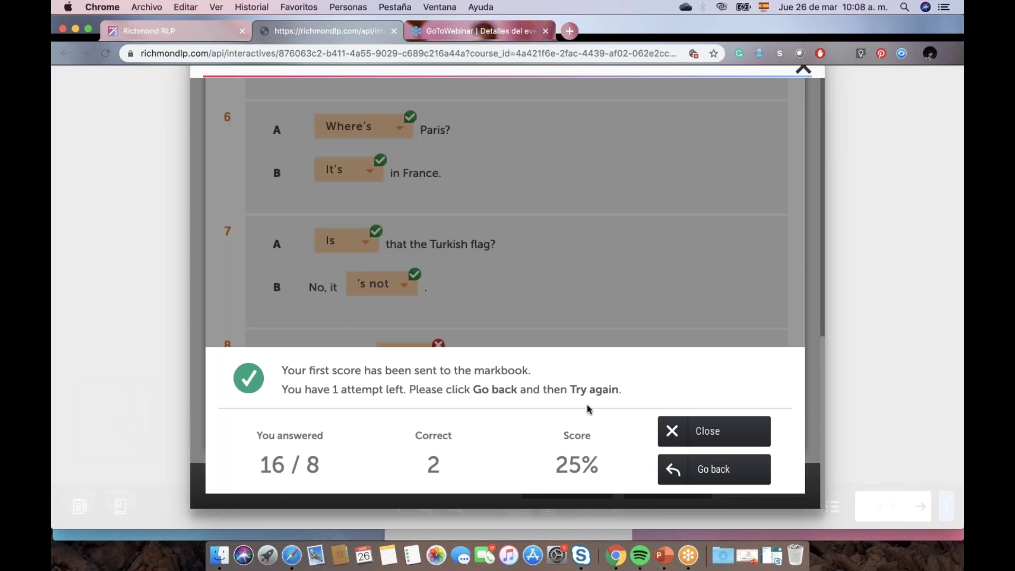
left_click(678, 437)
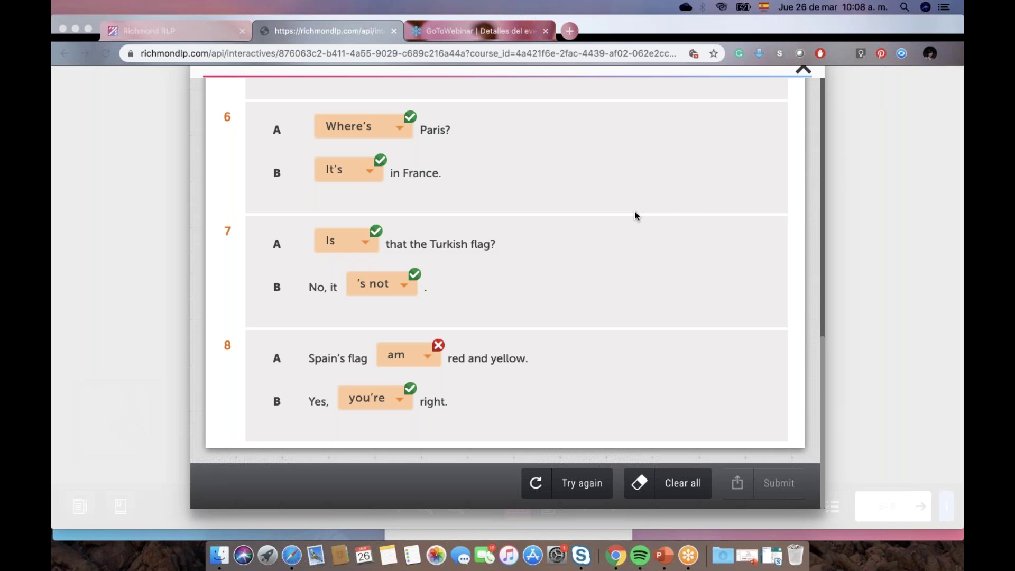
Review the marked answers in the earlier items and close the exercise to return to the workbook pages
scroll(635, 211, "up", 4)
left_click(856, 439)
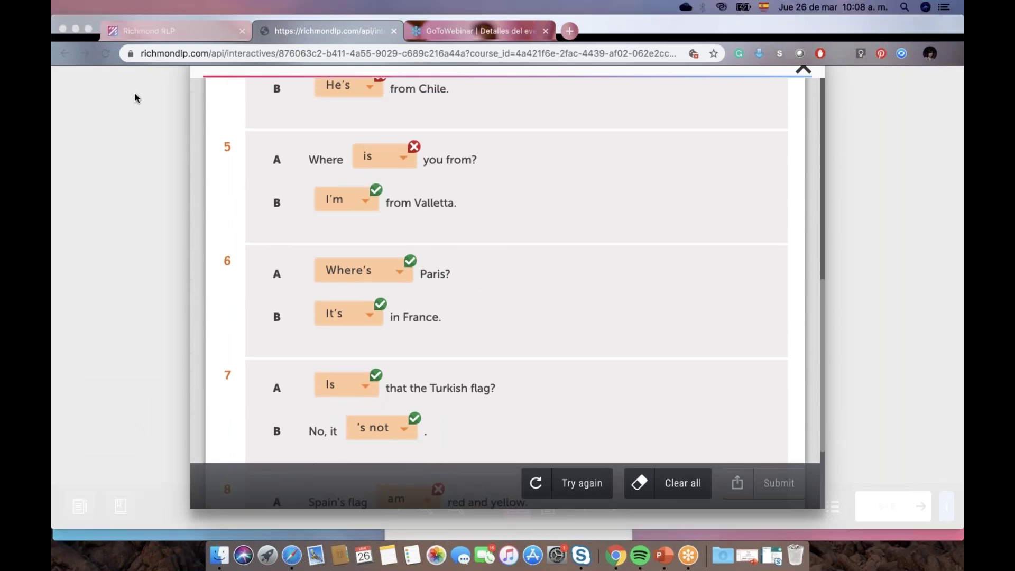
scroll(618, 177, "up", 3)
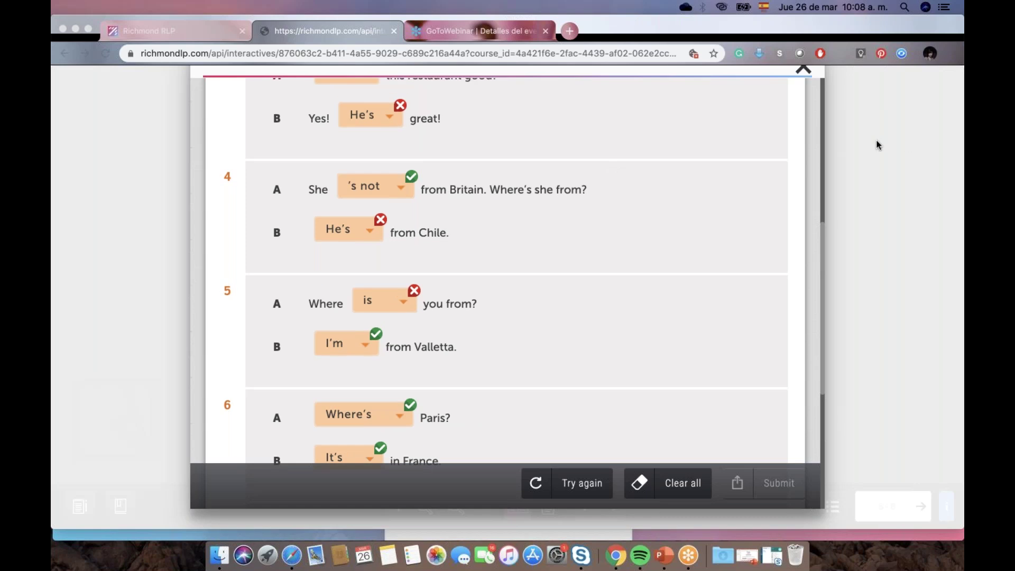
scroll(878, 143, "up", 1)
left_click(805, 107)
left_click(805, 105)
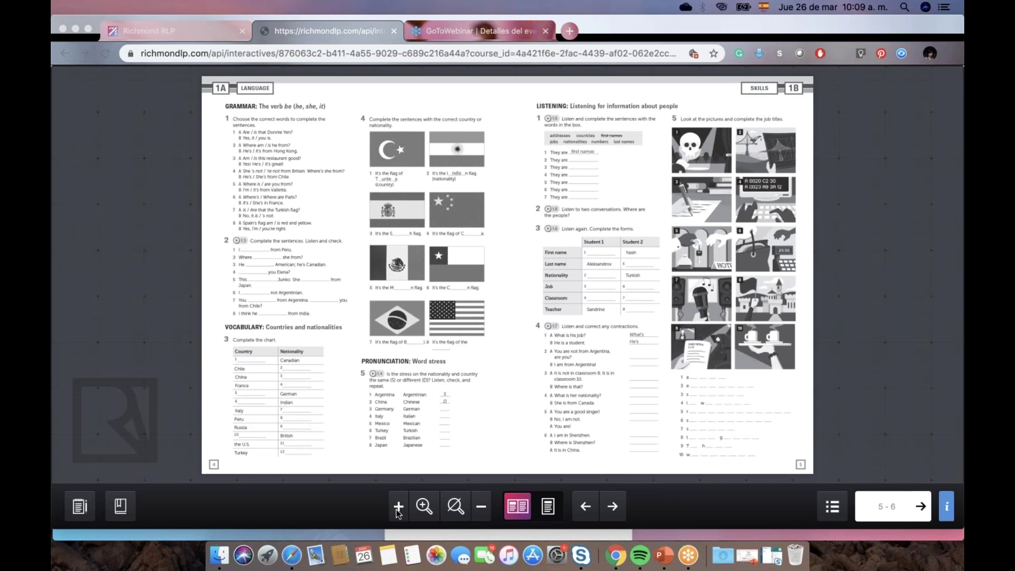
Advance the eWorkbook to pages 7-8, and view and close its list of units
left_click(613, 509)
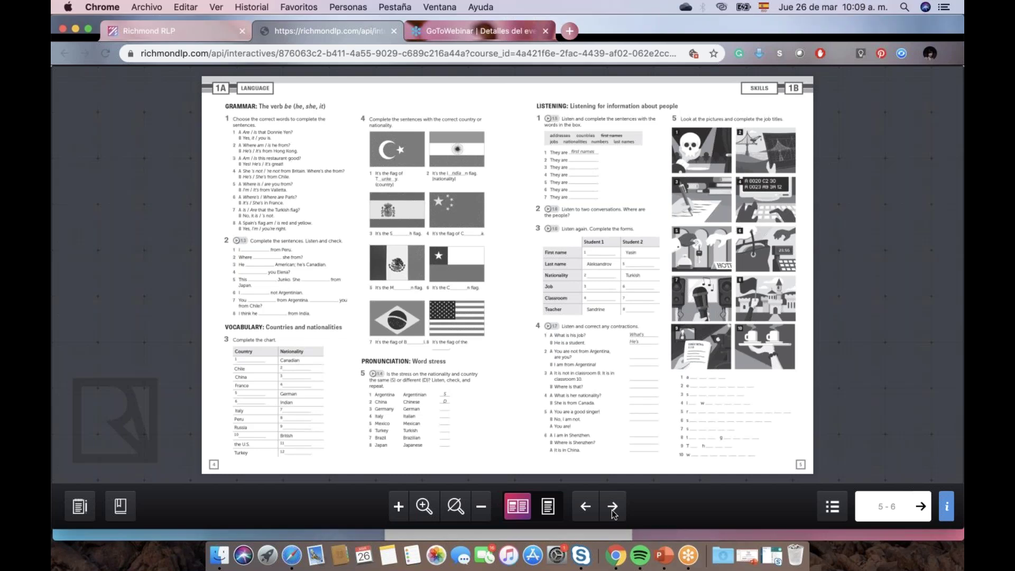
left_click(613, 507)
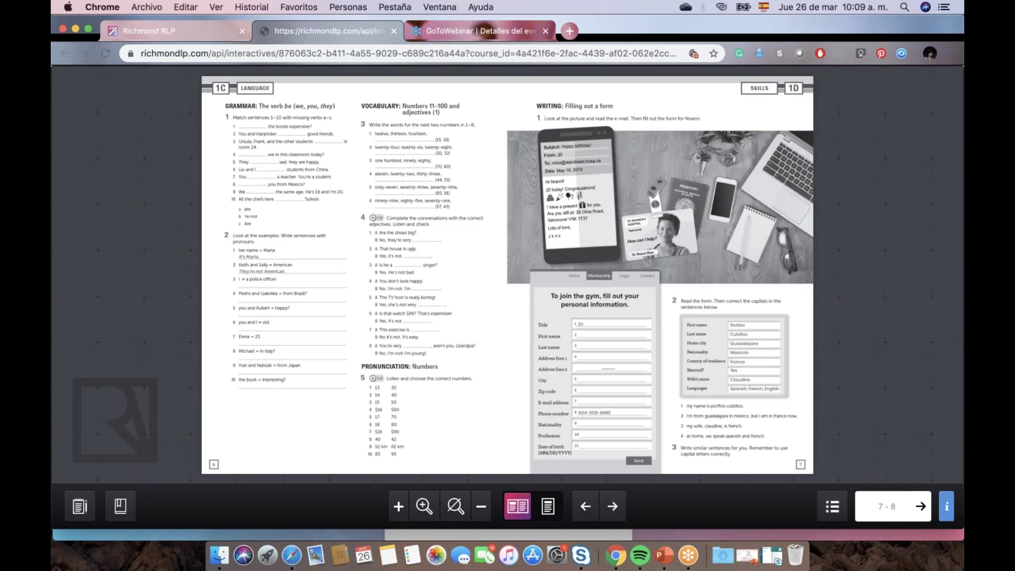
left_click(832, 507)
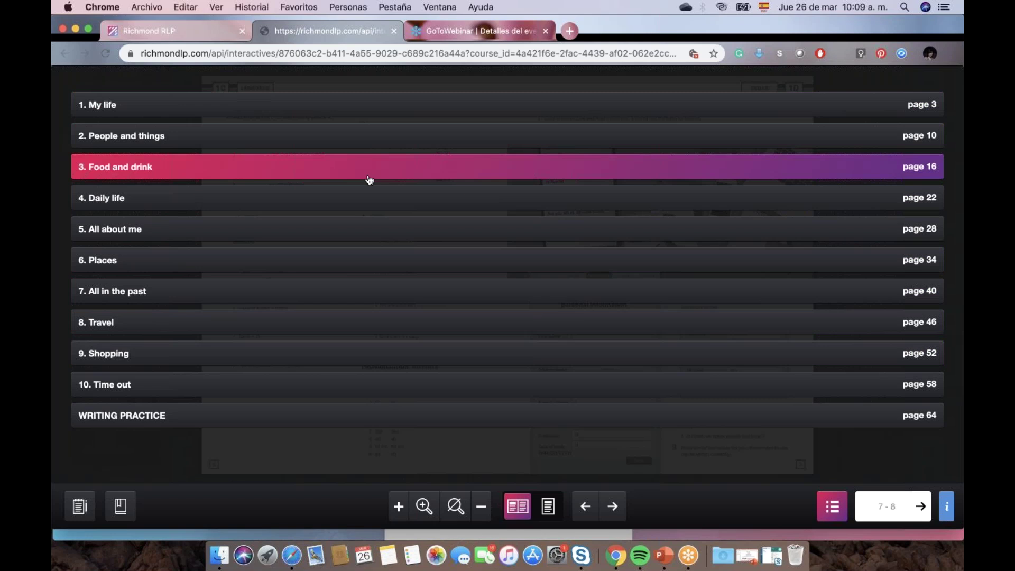
left_click(833, 507)
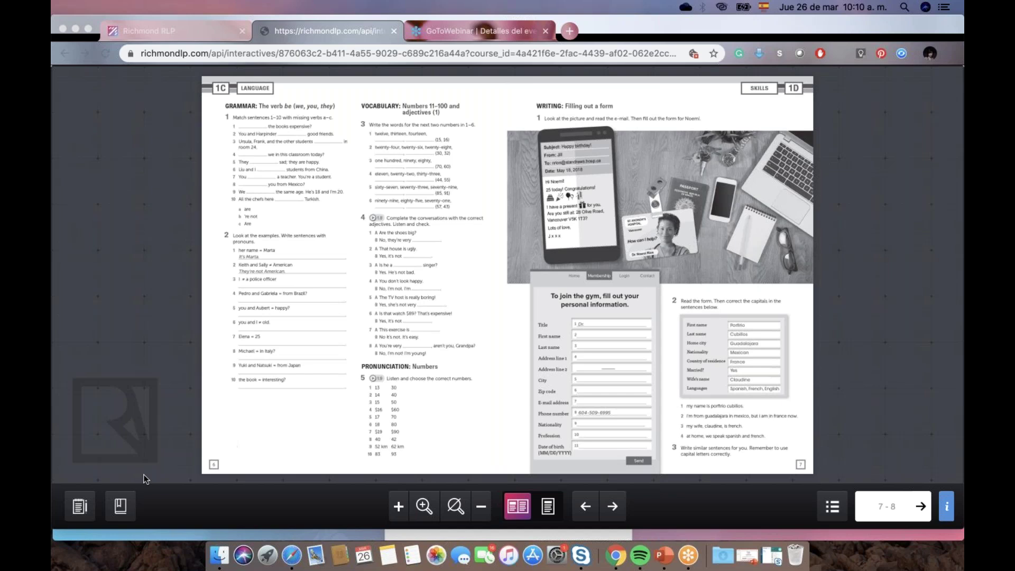
Add a bookmark titled "Task 1 March 26" on page 7 and save its title
left_click(122, 508)
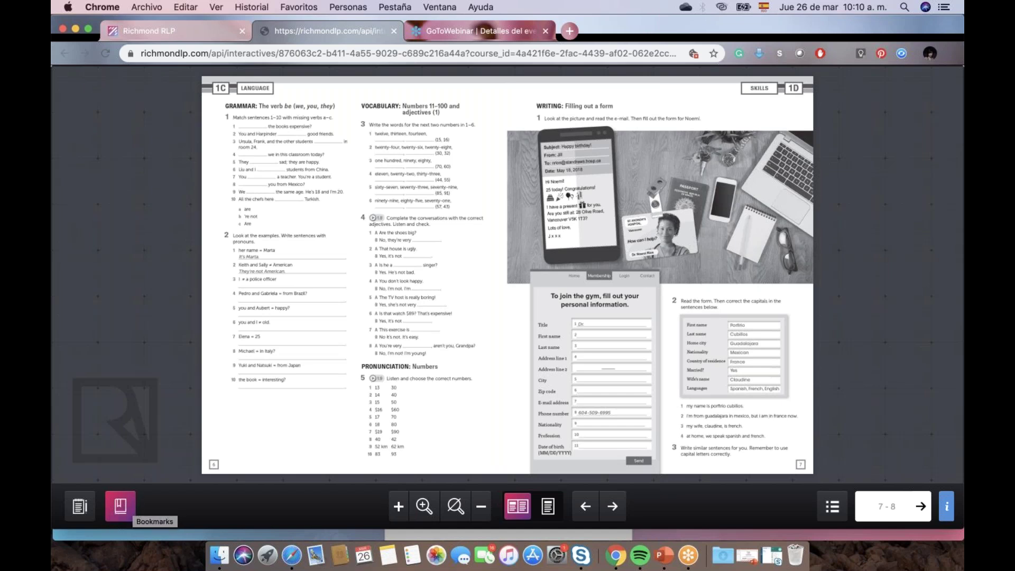
left_click(122, 508)
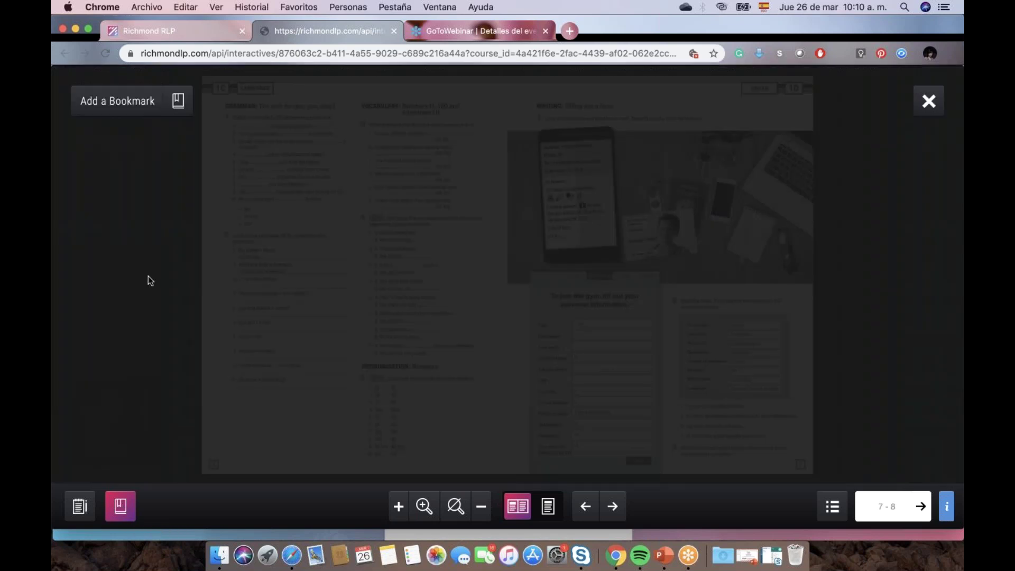
left_click(131, 111)
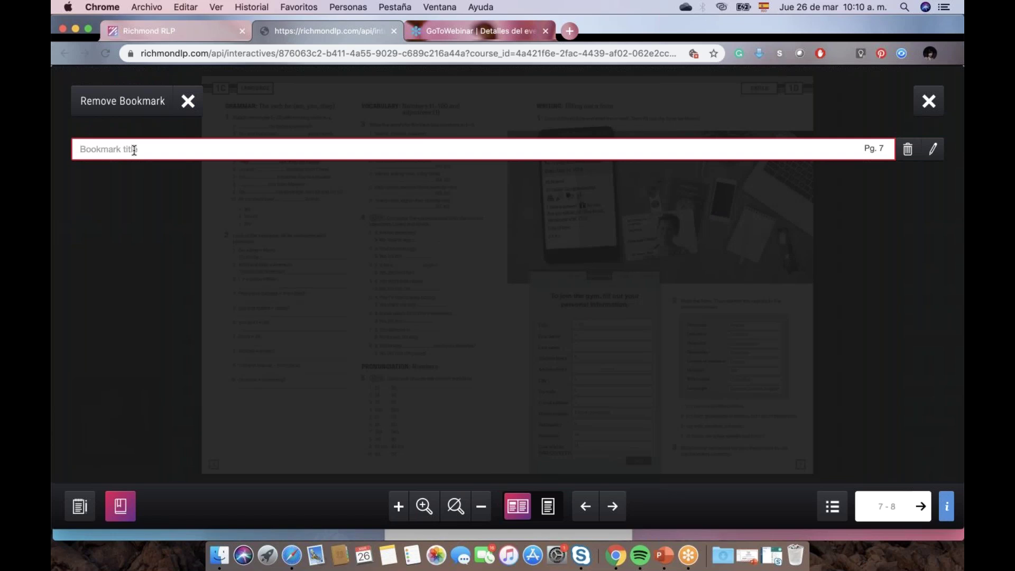
type("Task 1 March 26")
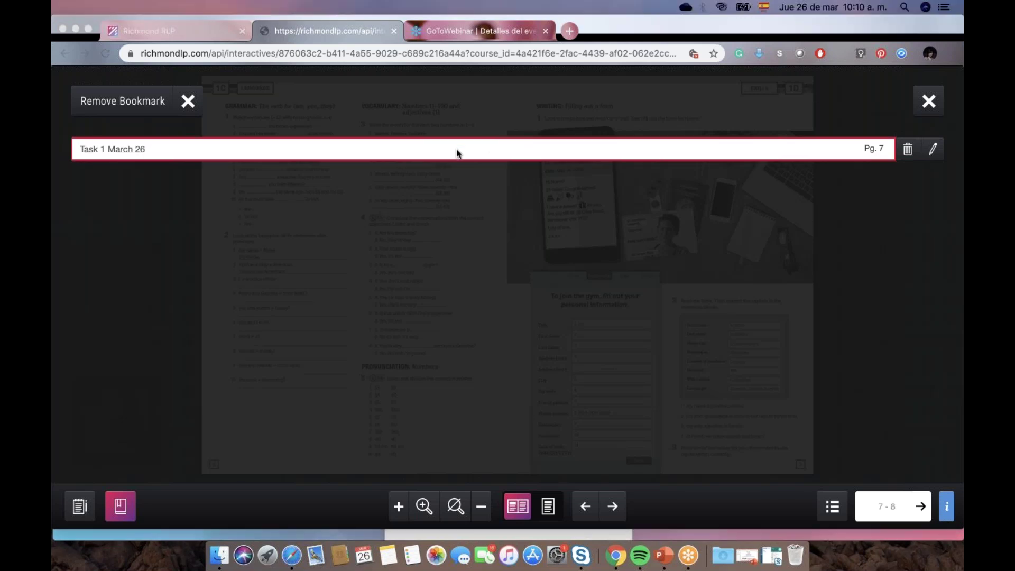
left_click(934, 151)
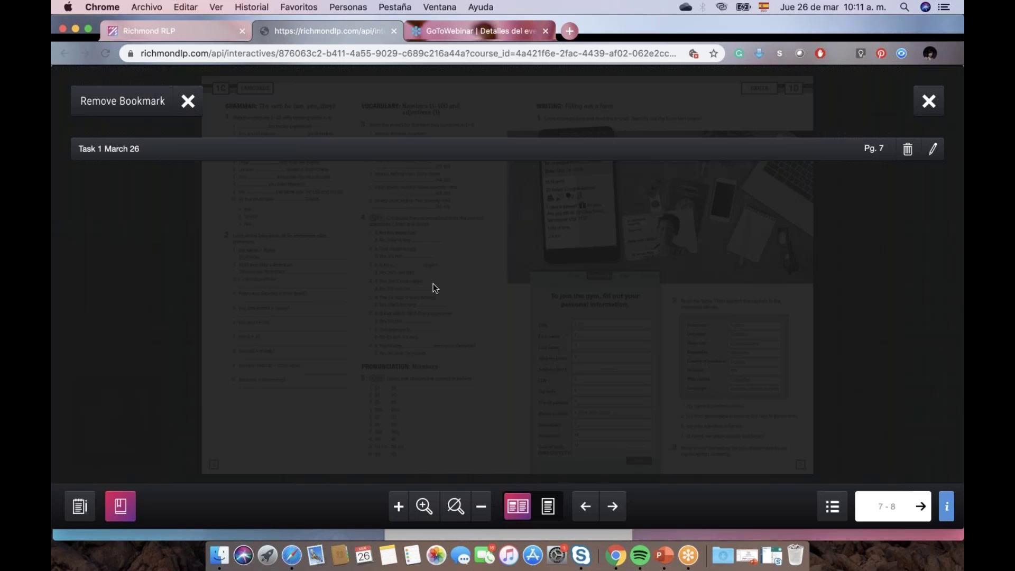
Delete the "Task 1 March 26" bookmark and close the bookmarks view
left_click(908, 150)
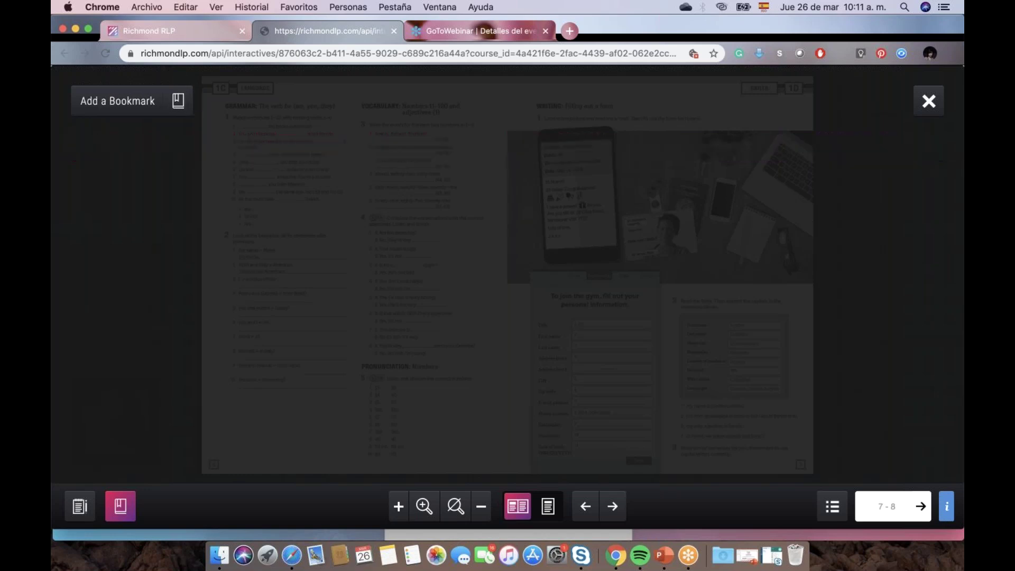
left_click(928, 103)
Advance the eWorkbook to pages 9-10 and close it to return to the class materials
left_click(615, 508)
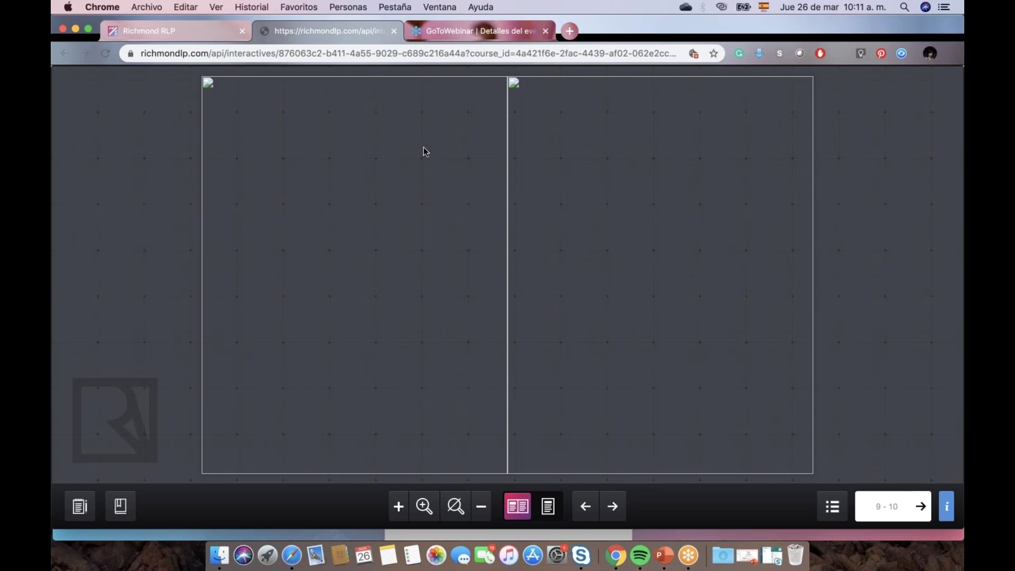
left_click(382, 39)
left_click(394, 31)
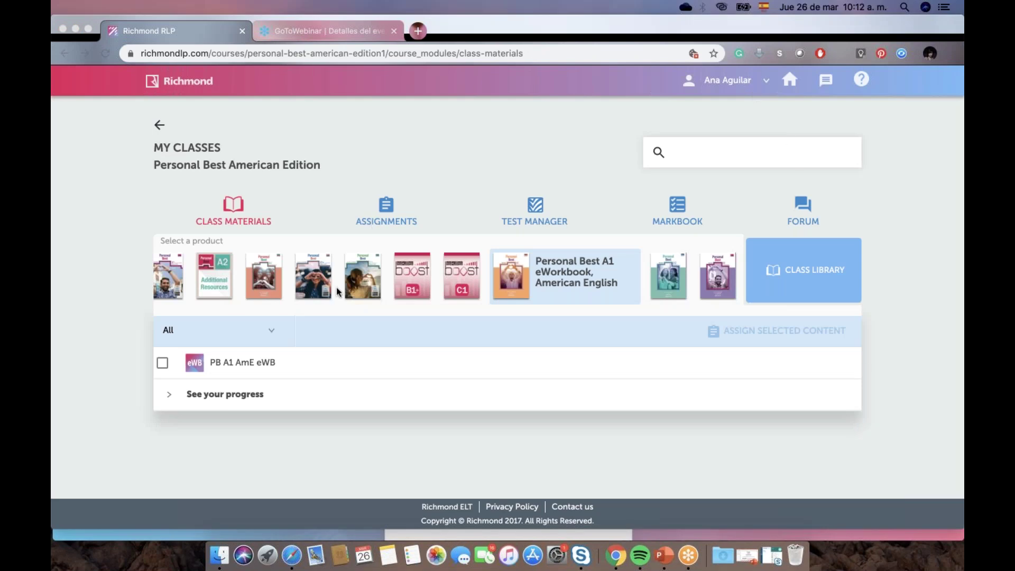
Select the Personal Best B1+ eWorkbook, American English product and expand Unit 1 under its See your progress section
scroll(338, 292, "left", 5)
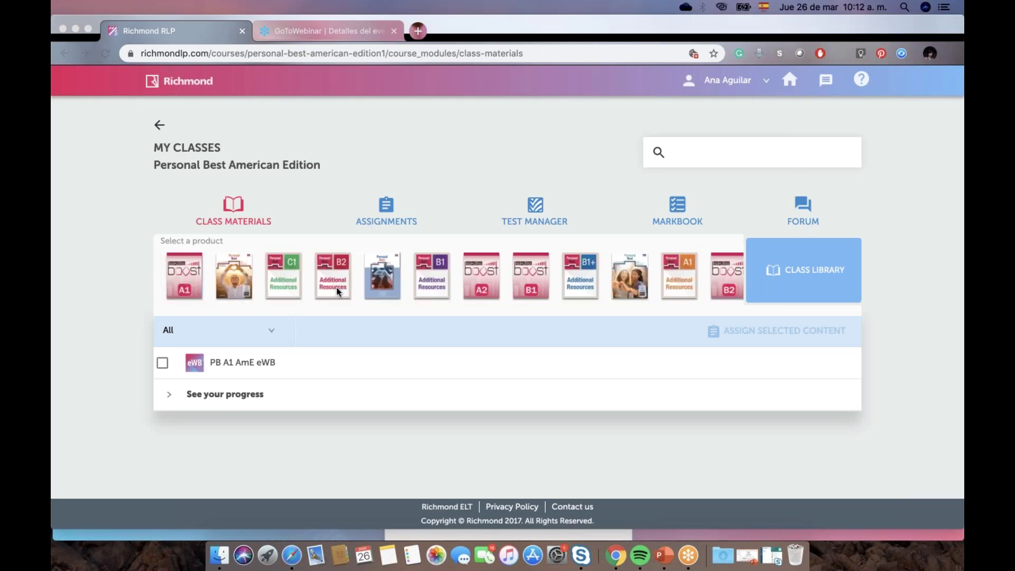
left_click(381, 283)
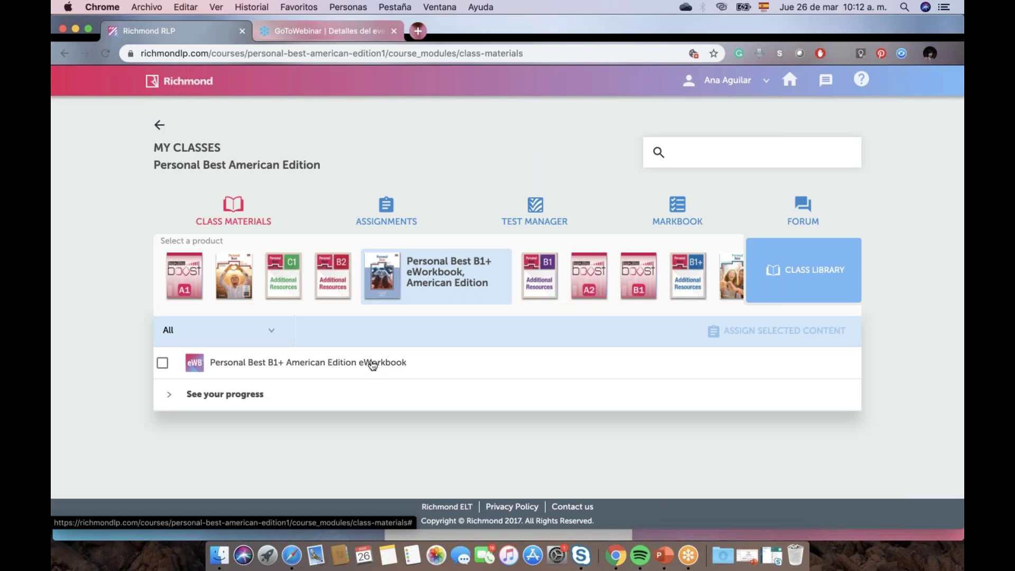
left_click(250, 398)
scroll(249, 399, "down", 3)
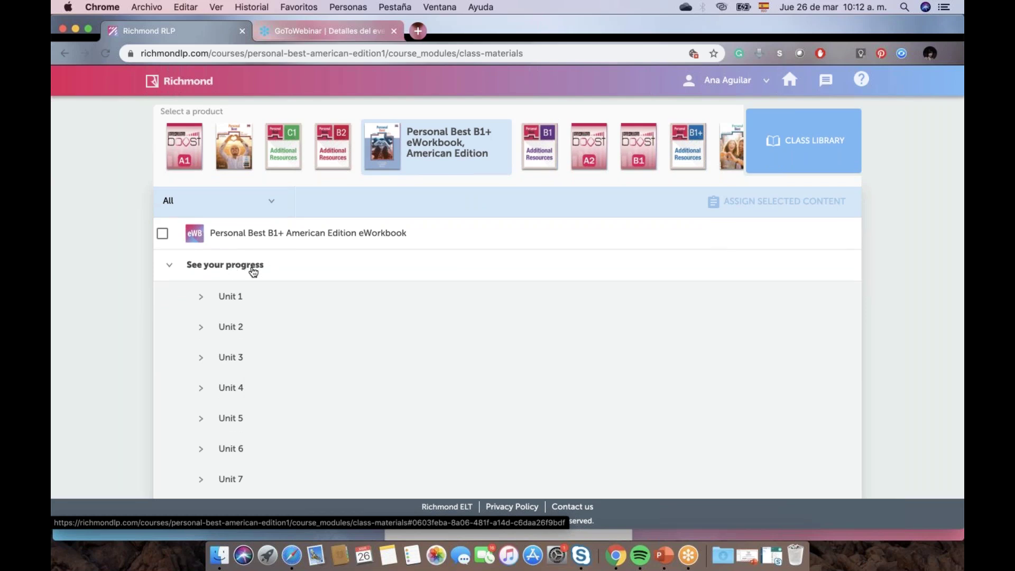
scroll(249, 271, "down", 2)
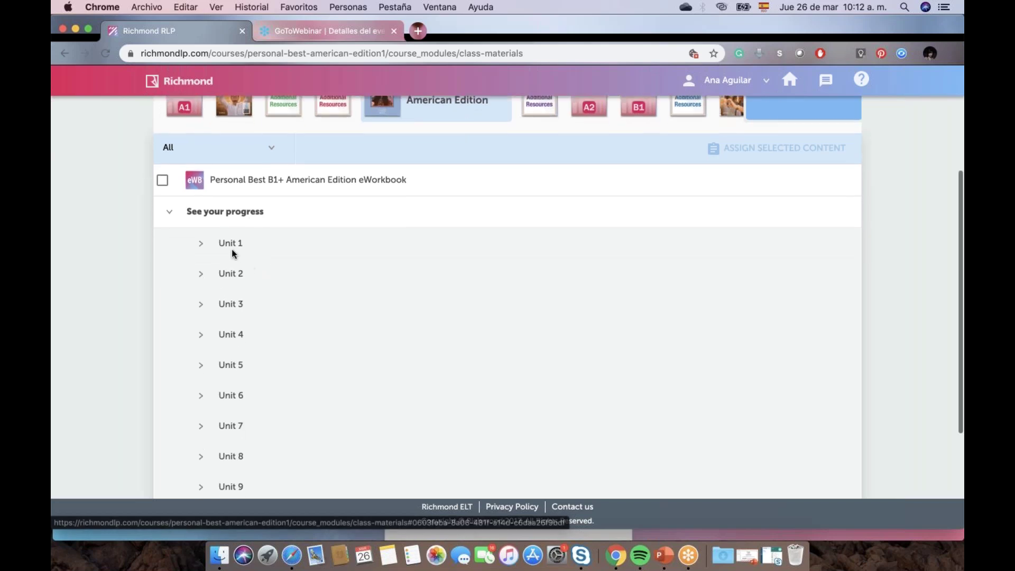
left_click(232, 244)
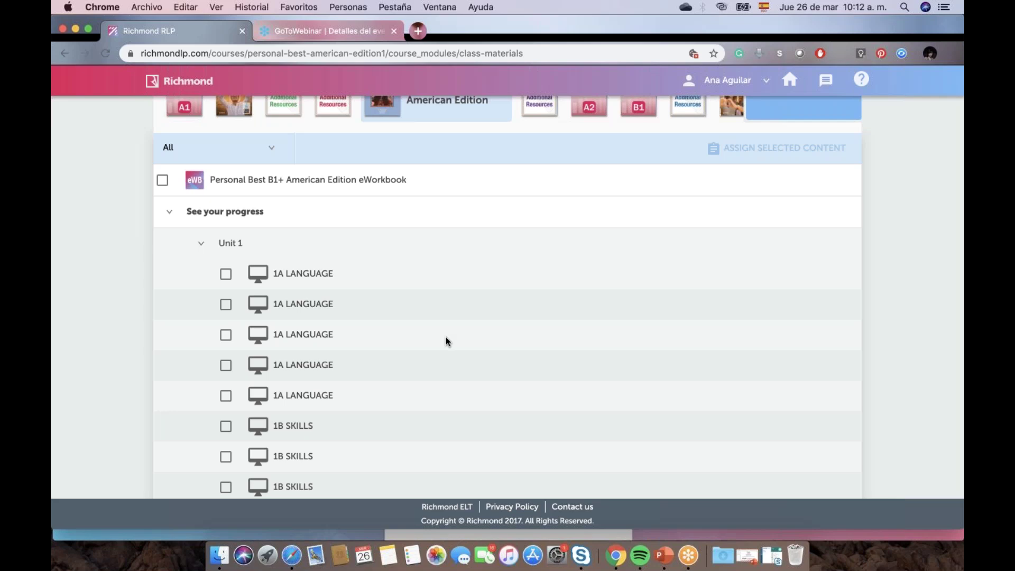
Look through the Language and Skills activities of Unit 1 and collapse the See your progress section
scroll(446, 341, "down", 2)
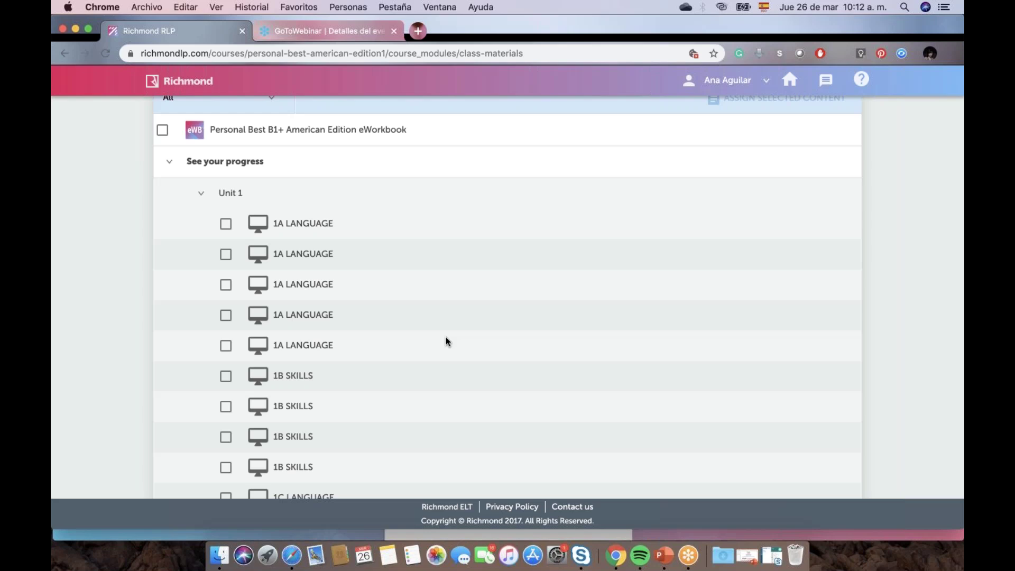
scroll(446, 339, "up", 2)
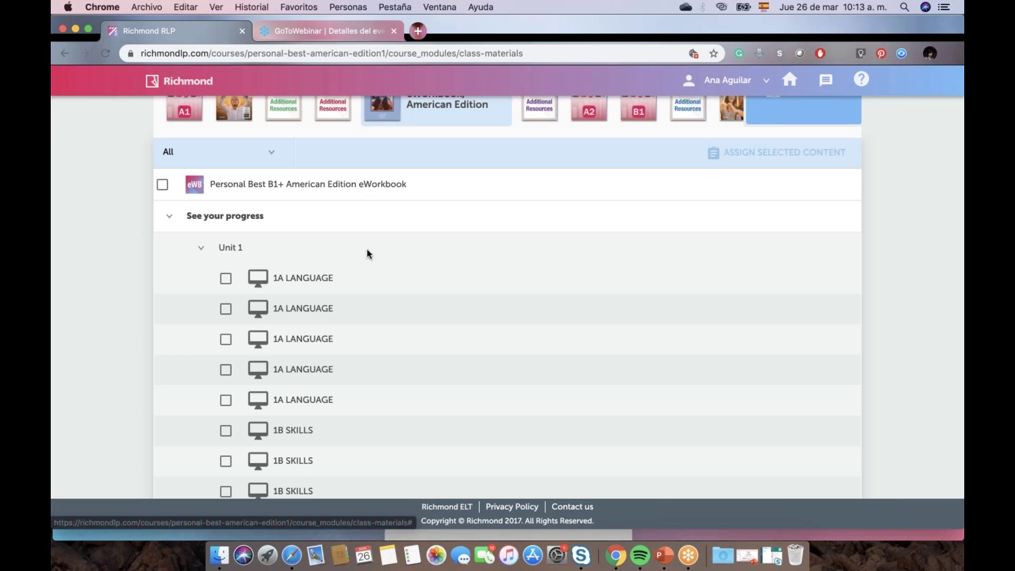
scroll(368, 251, "down", 3)
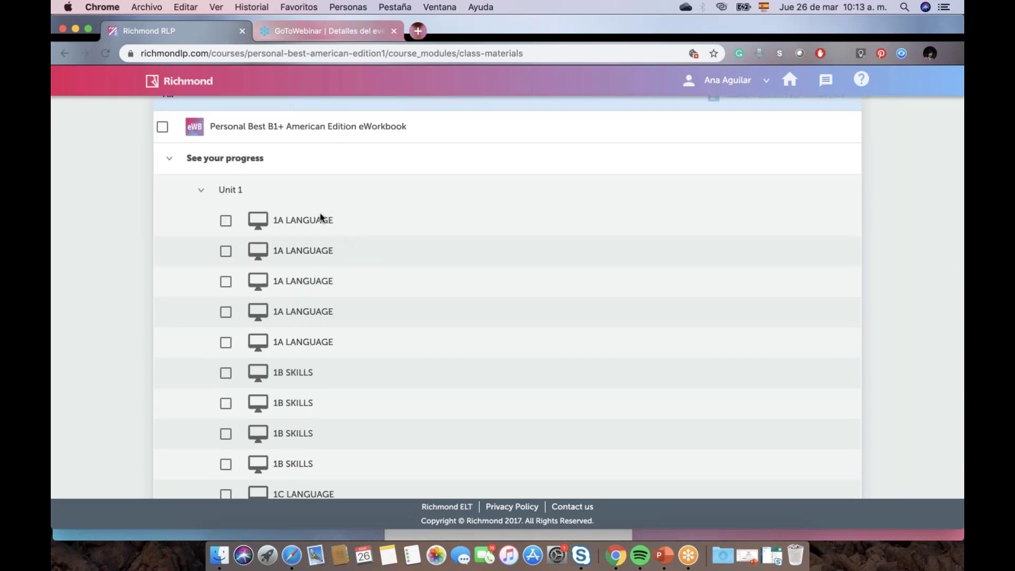
left_click(254, 167)
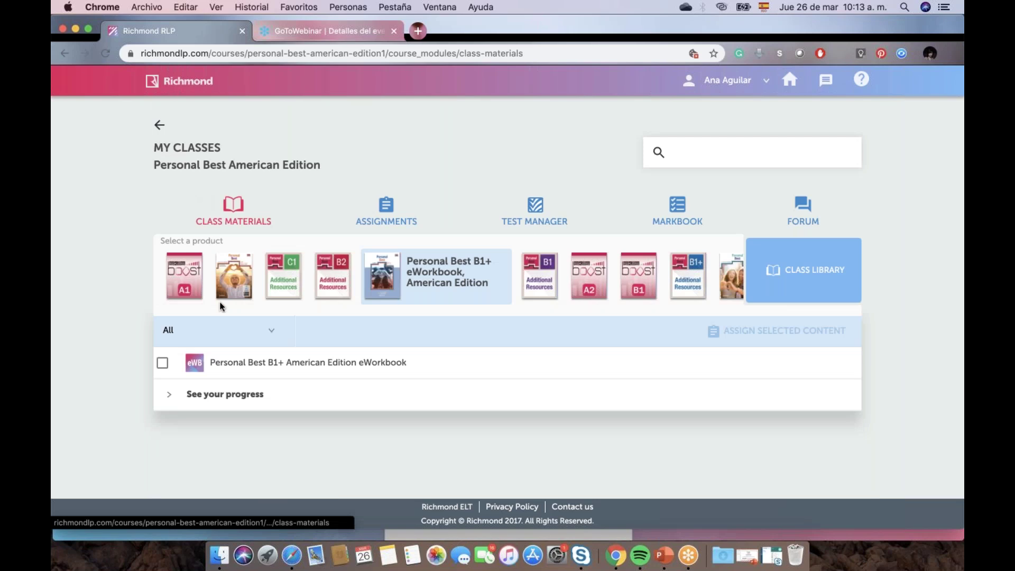
Expand the See your progress section, open the first 1A LANGUAGE activity of Unit 1 to view its grammar exercise, and close it
left_click(243, 398)
scroll(243, 398, "down", 5)
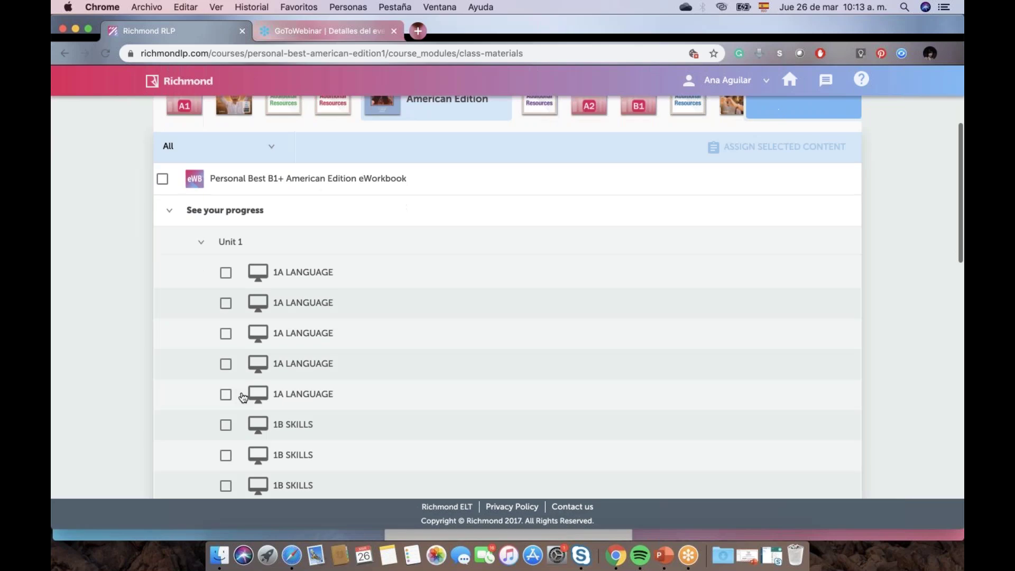
left_click(313, 274)
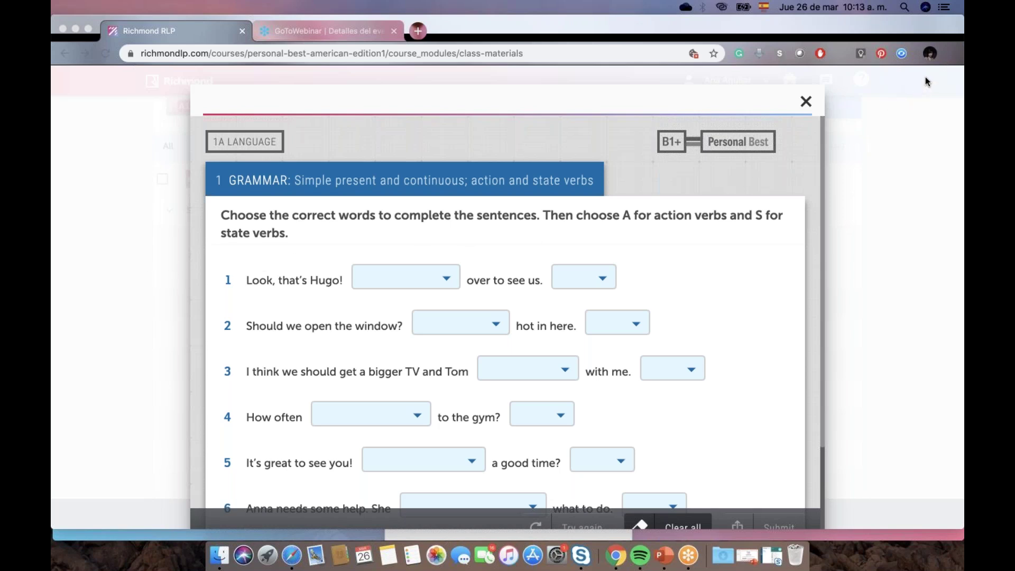
left_click(806, 102)
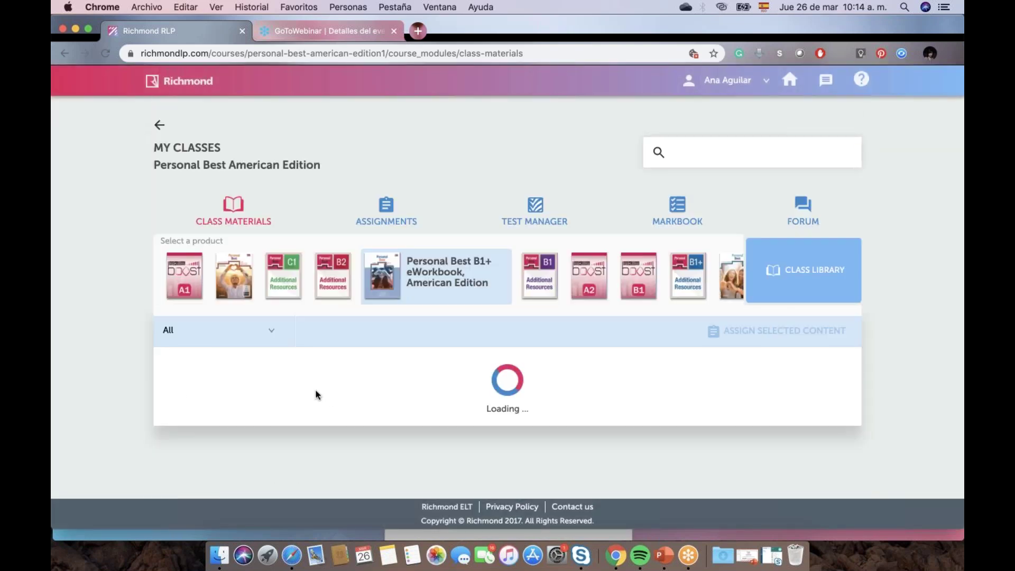
Select the first 1A LANGUAGE activity under Unit 1 and start a new assignment with it
scroll(317, 395, "down", 2)
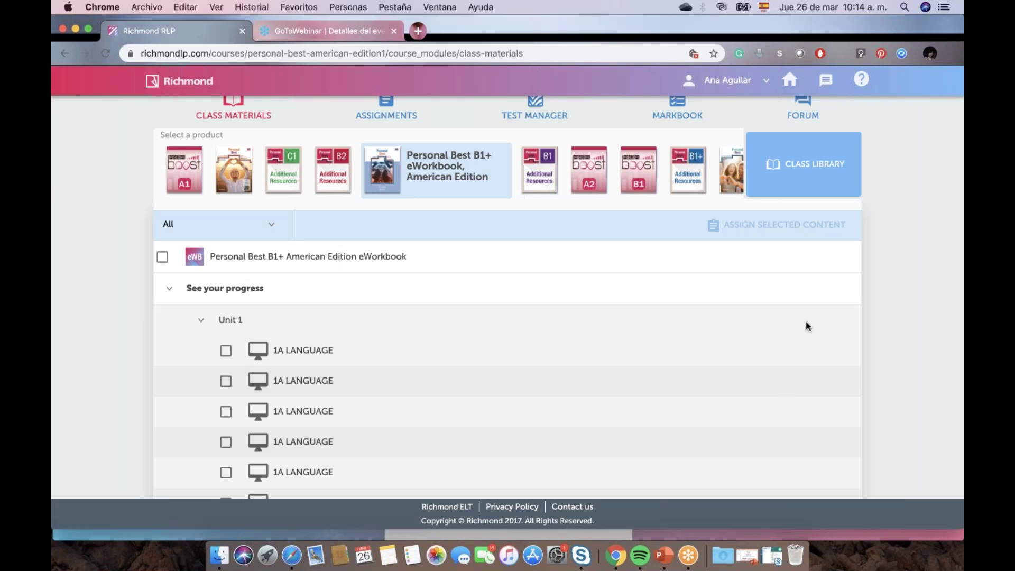
left_click(226, 351)
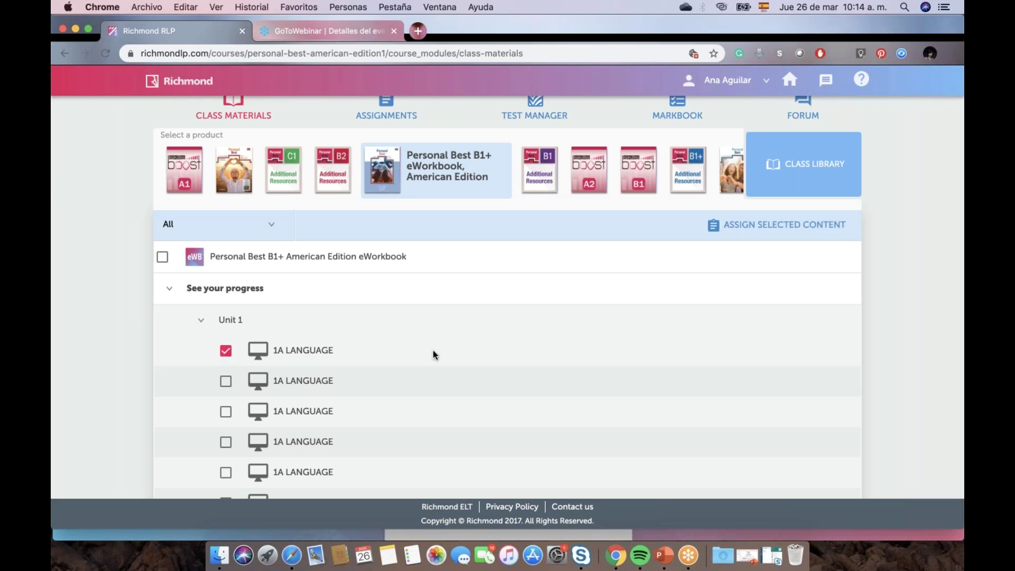
scroll(433, 350, "down", 3)
scroll(433, 351, "down", 2)
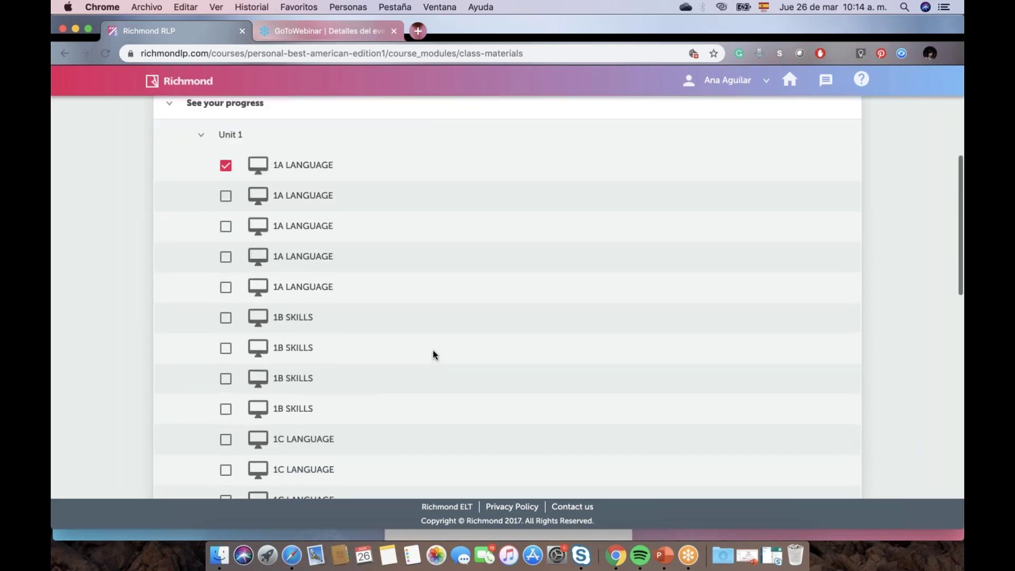
scroll(433, 350, "up", 1)
scroll(433, 350, "up", 2)
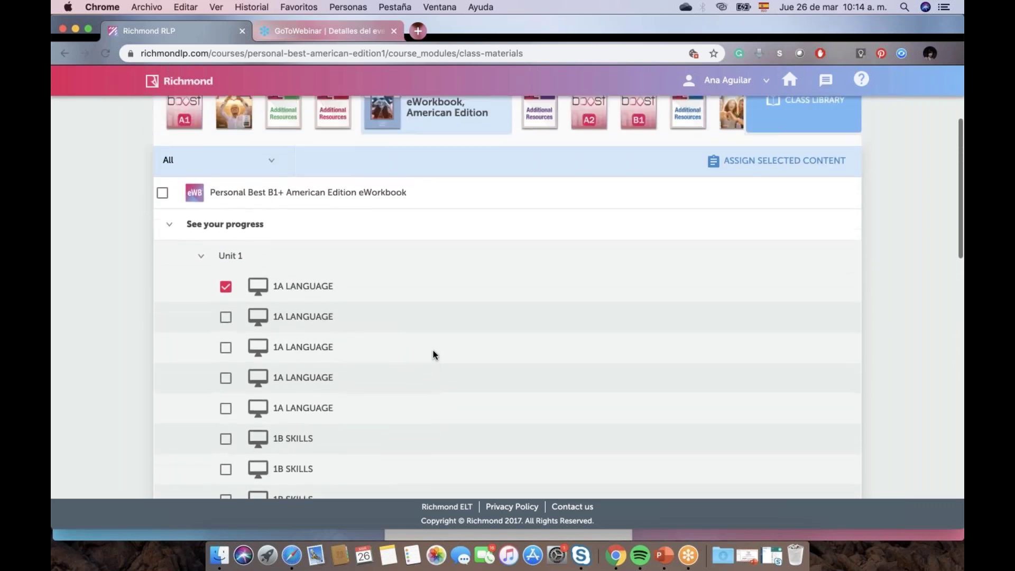
scroll(433, 350, "down", 1)
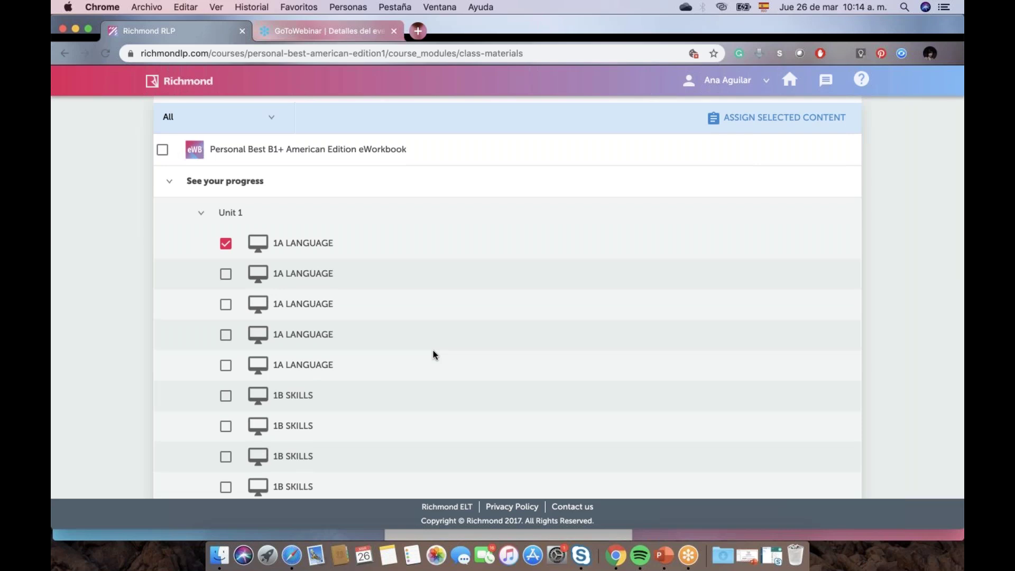
left_click(226, 244)
left_click(225, 244)
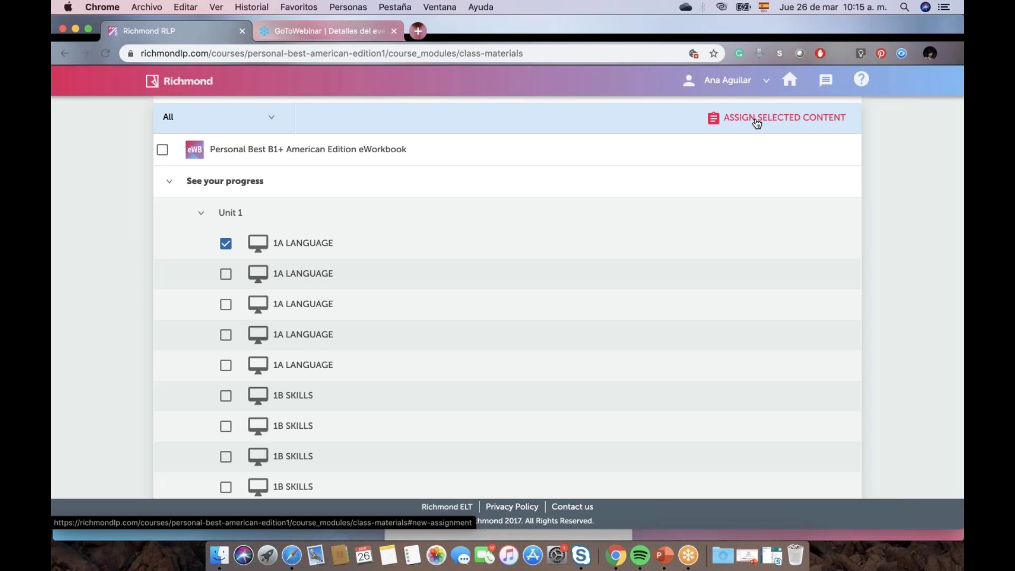
left_click(758, 121)
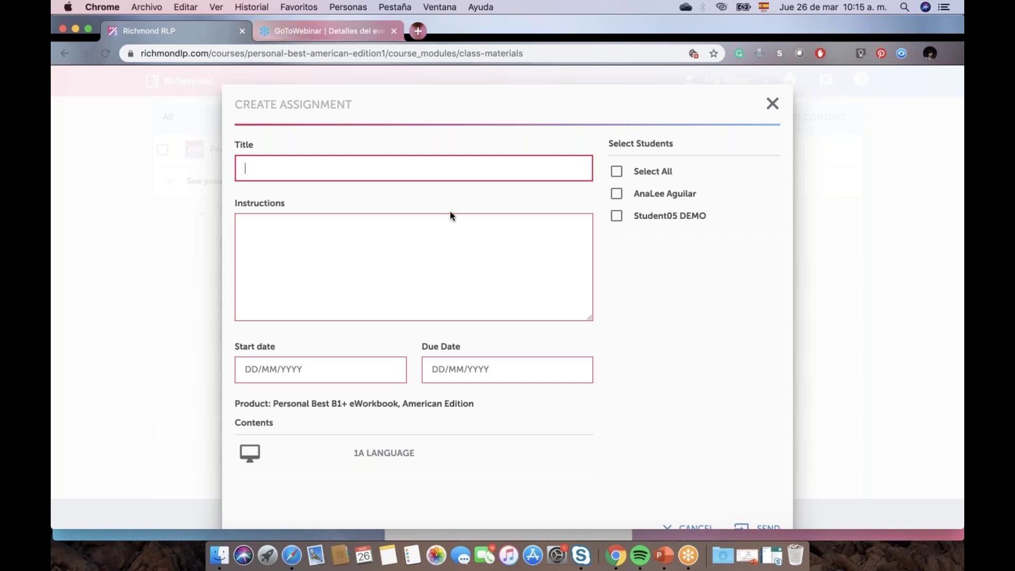
Enter HW 1 as the title of the new assignment
left_click(393, 170)
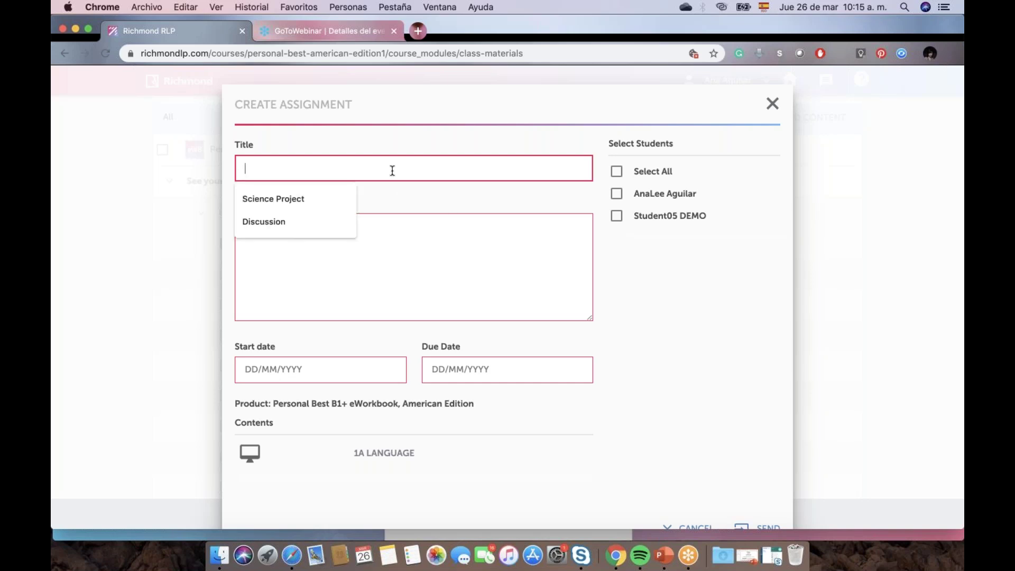
type("Task")
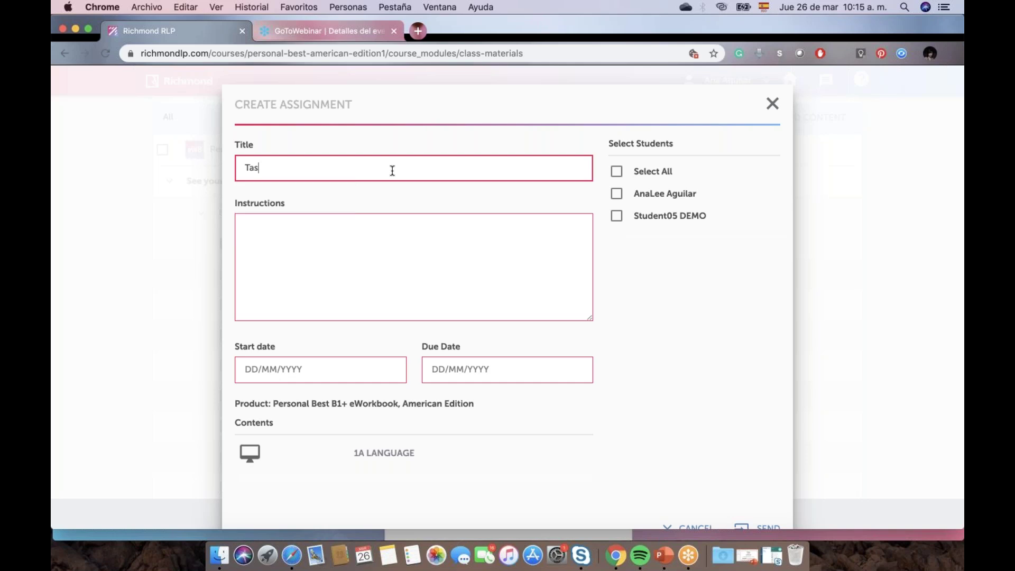
key("BackSpace")
key("BackSpace")
key("BackSpace")
key("BackSpace")
type("Hw")
key("BackSpace")
type("W 1")
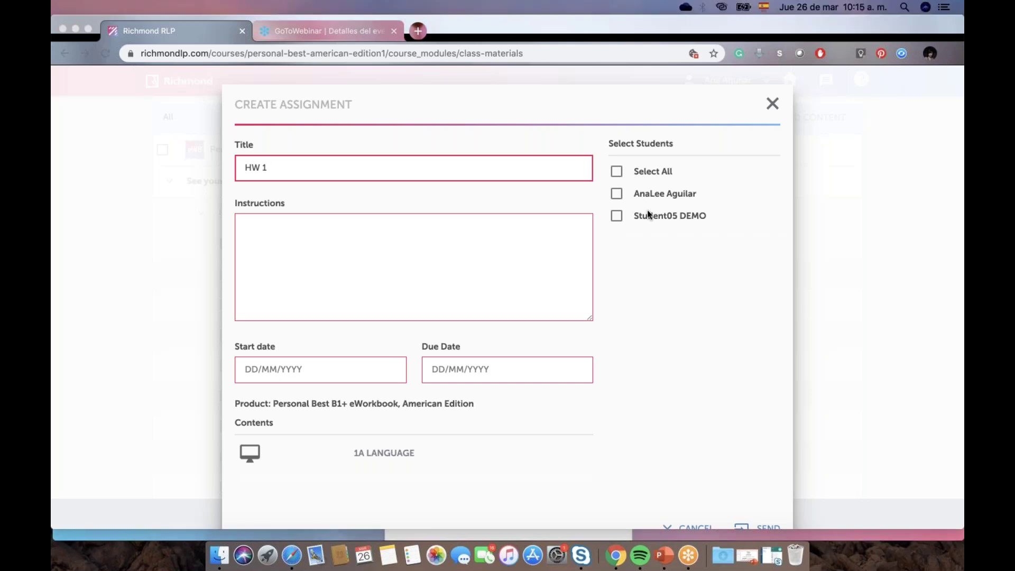
Select the demo student, set the start date to 26/03/2020 and the due date to 31/03/2020, and send the assignment
left_click(616, 215)
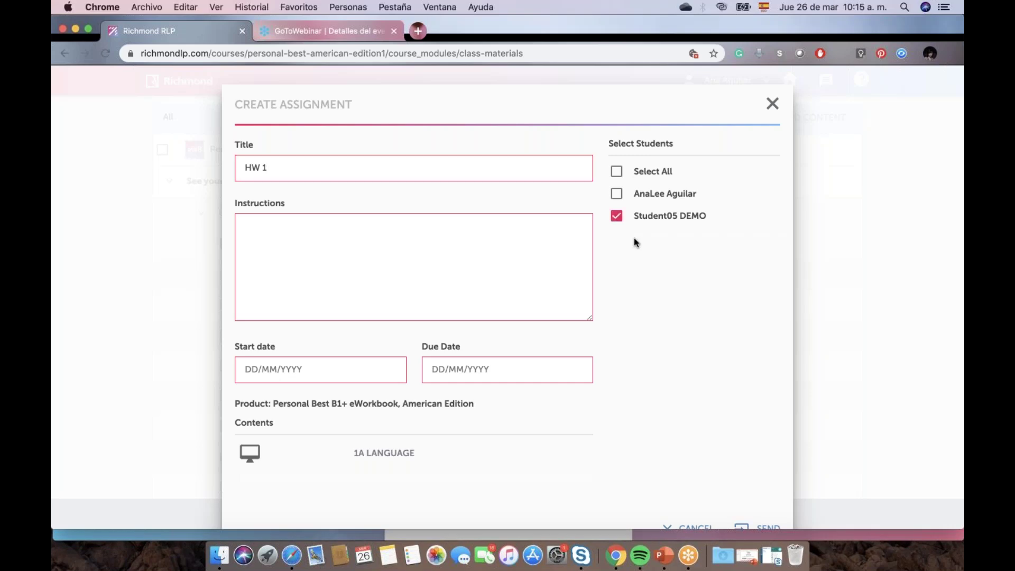
scroll(634, 238, "down", 2)
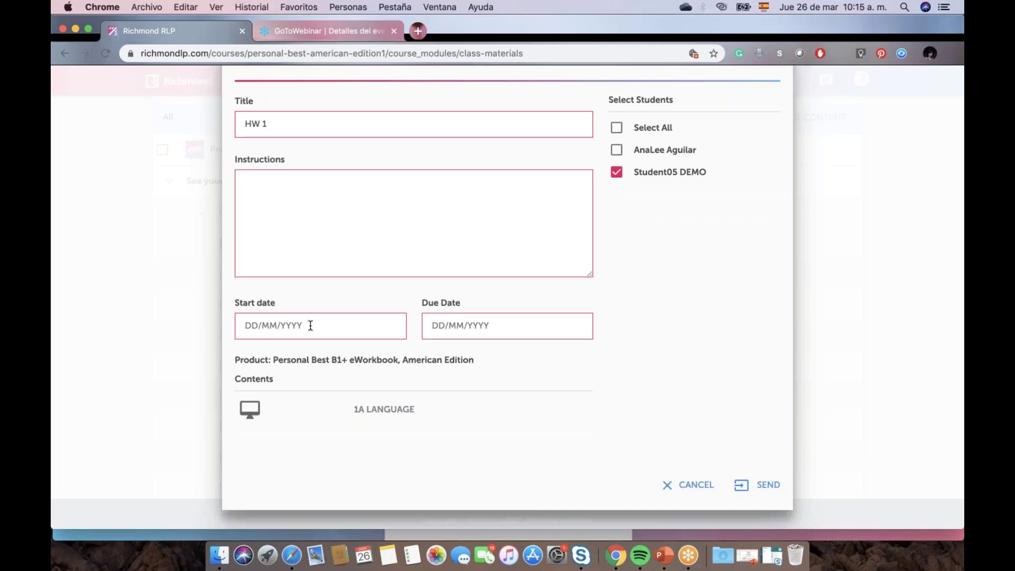
left_click(311, 325)
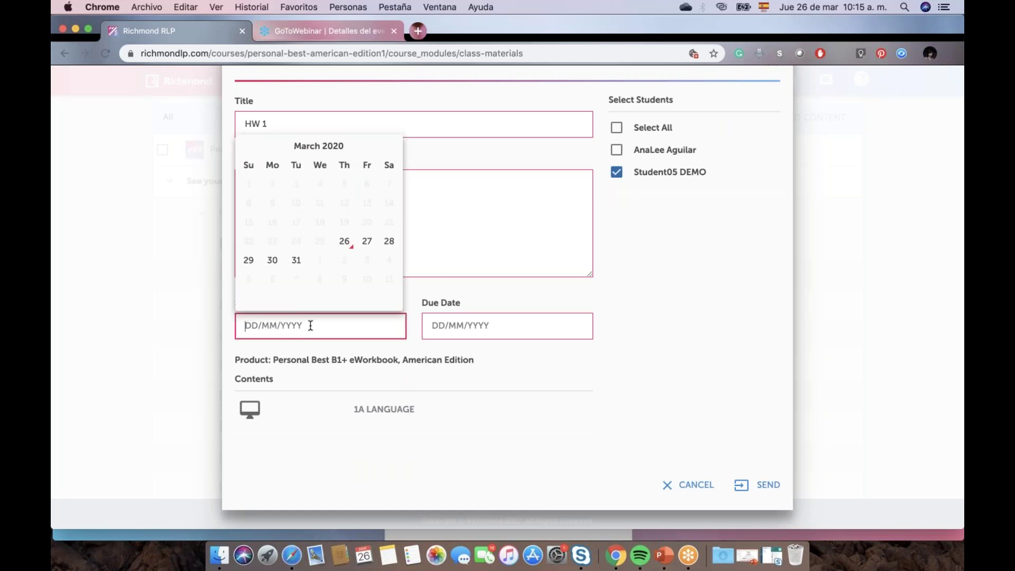
left_click(346, 246)
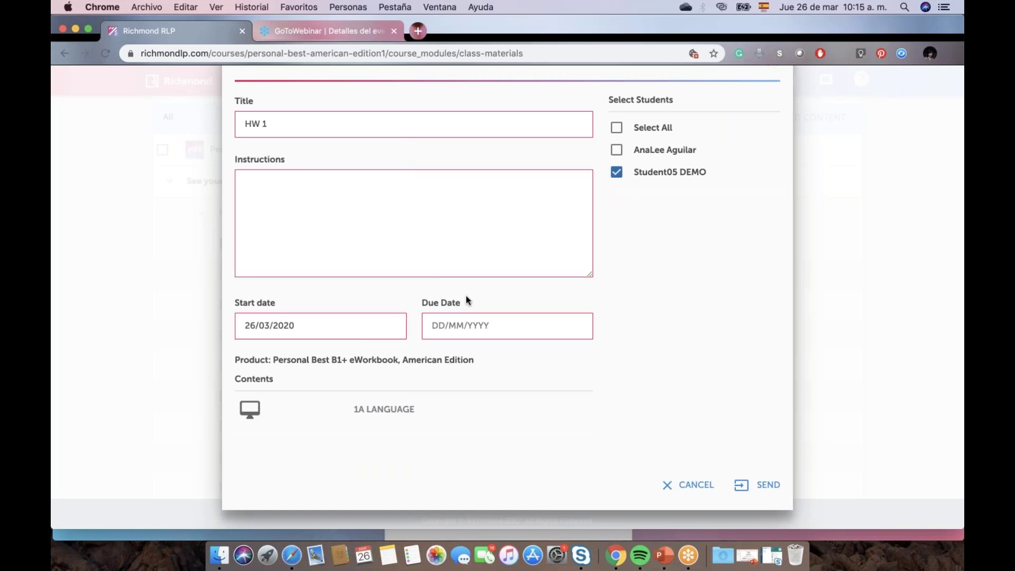
left_click(499, 327)
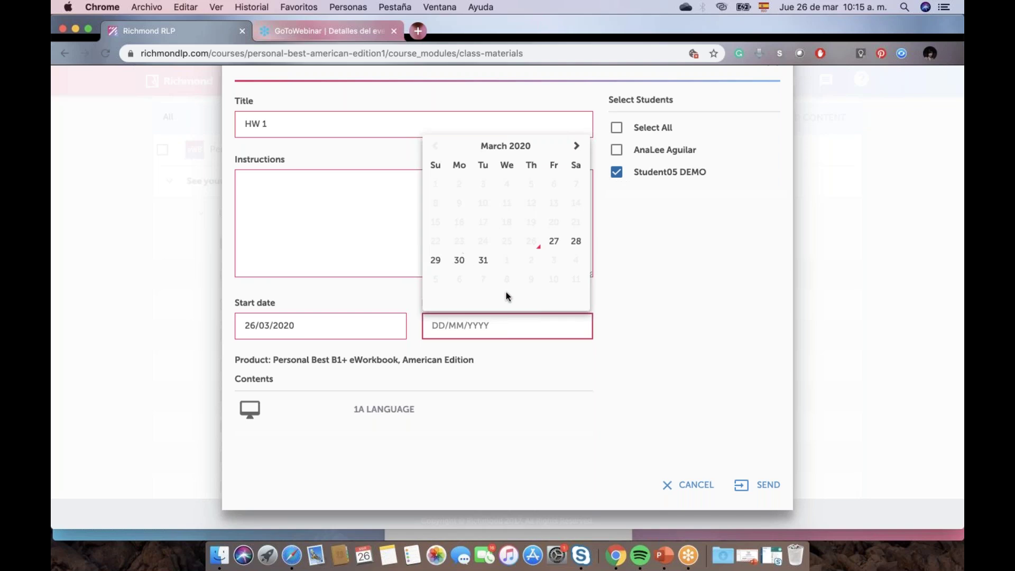
left_click(484, 262)
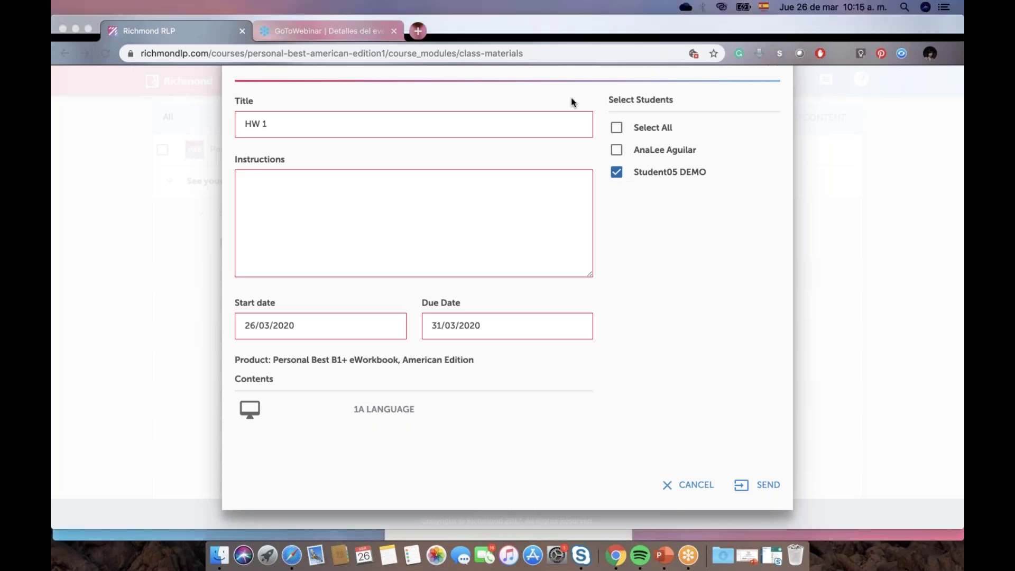
left_click(770, 487)
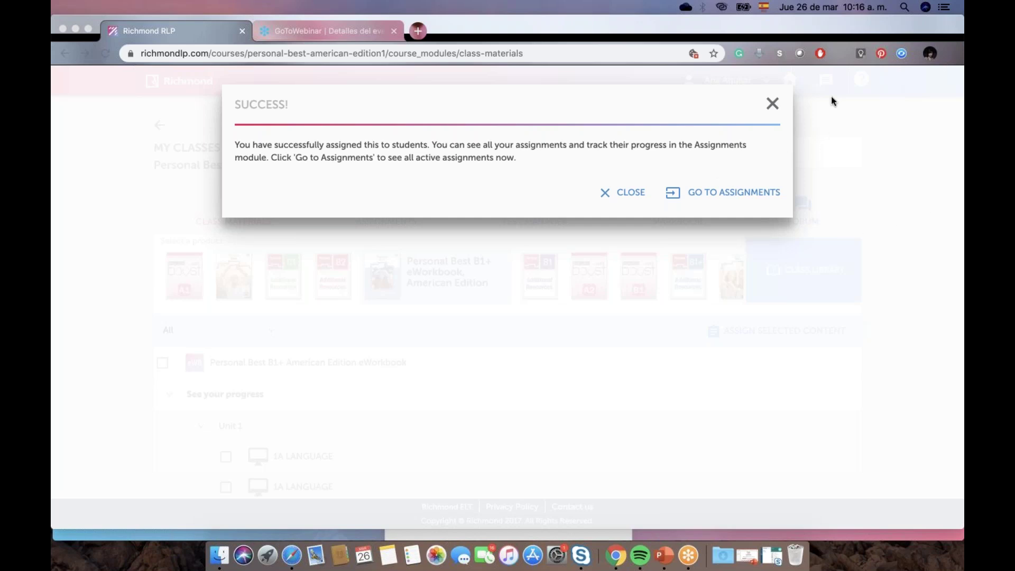
left_click(773, 103)
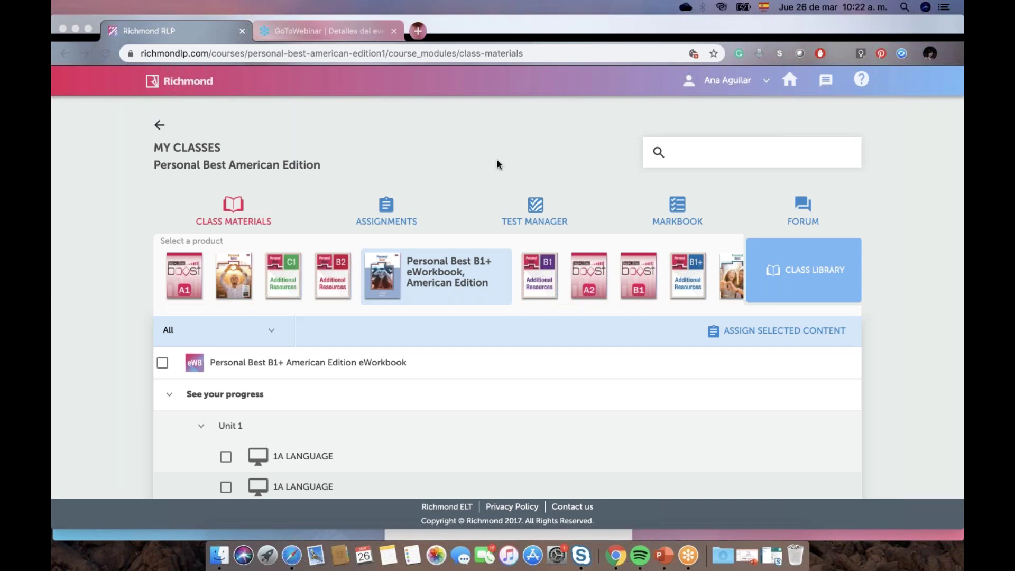
View the class Markbook's self-study scores for the Personal Best B1+ eWorkbook, American Edition
left_click(679, 213)
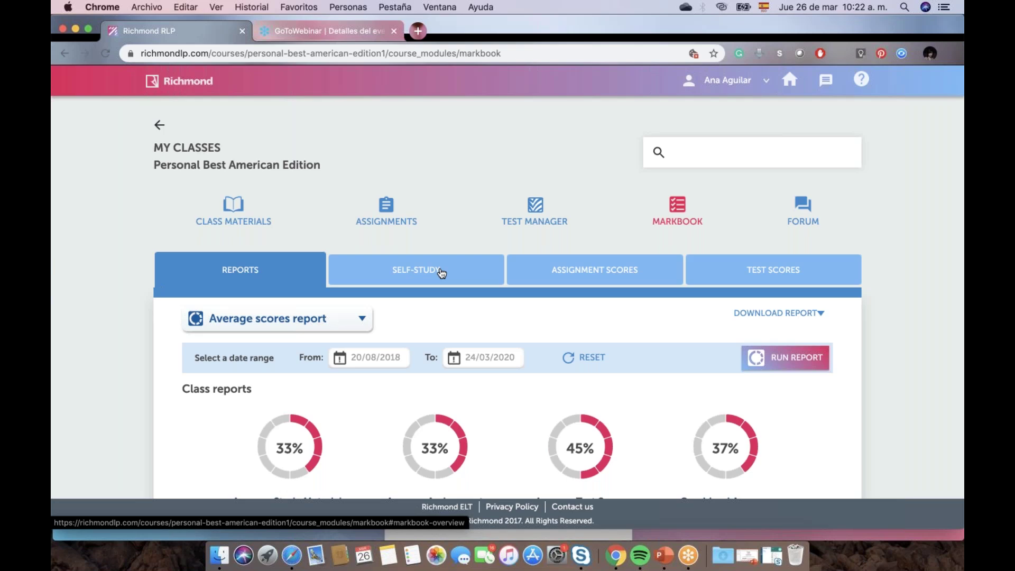
left_click(441, 272)
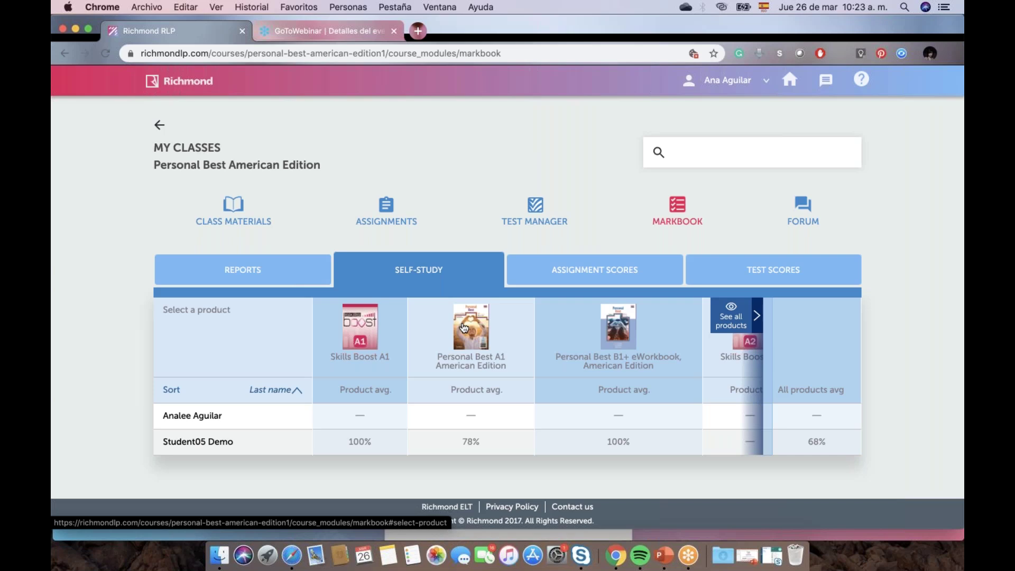
left_click(622, 331)
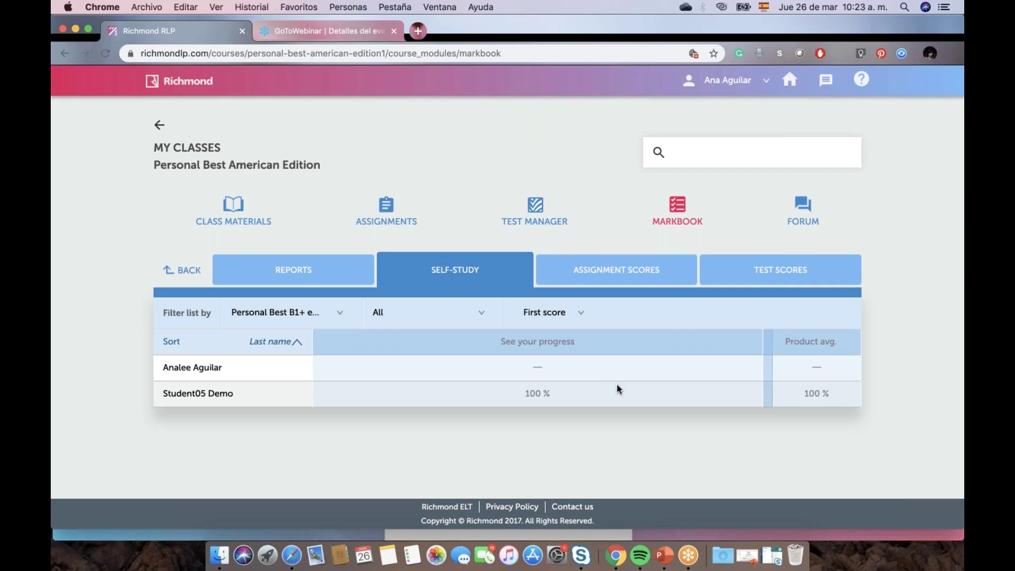
Look through the list of assignment scores in the Markbook
left_click(619, 275)
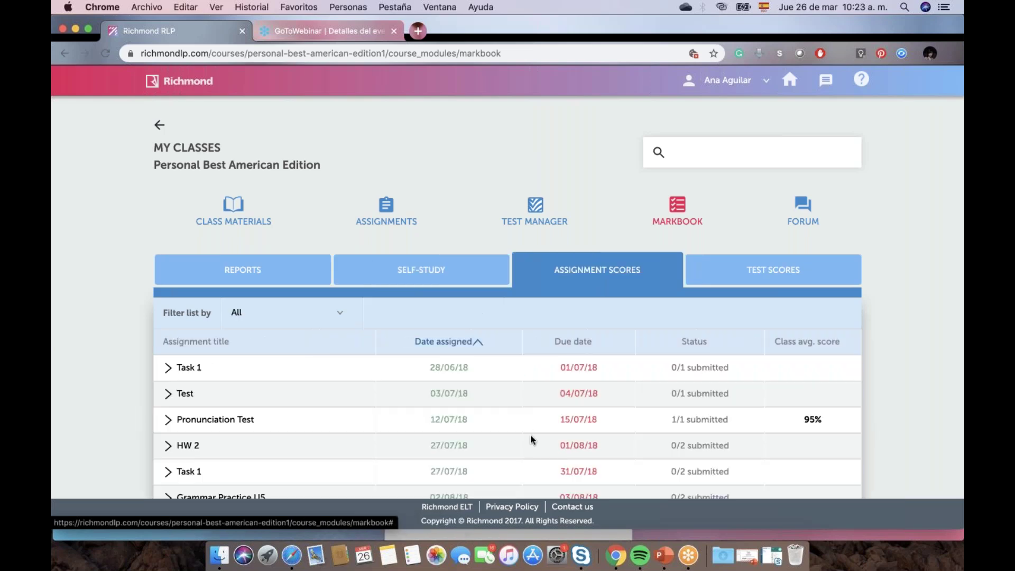
scroll(532, 439, "down", 20)
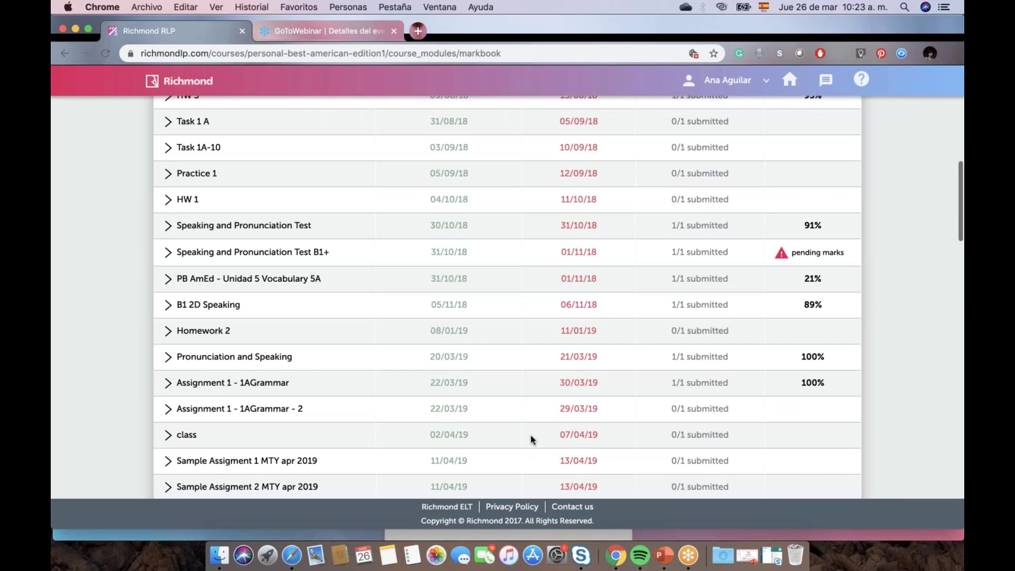
scroll(532, 439, "down", 15)
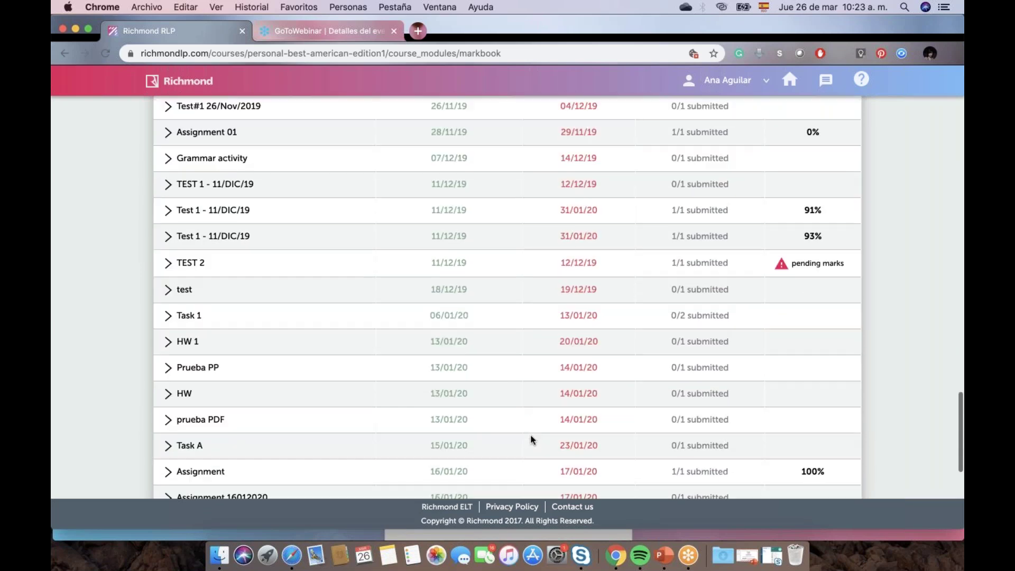
scroll(529, 440, "up", 20)
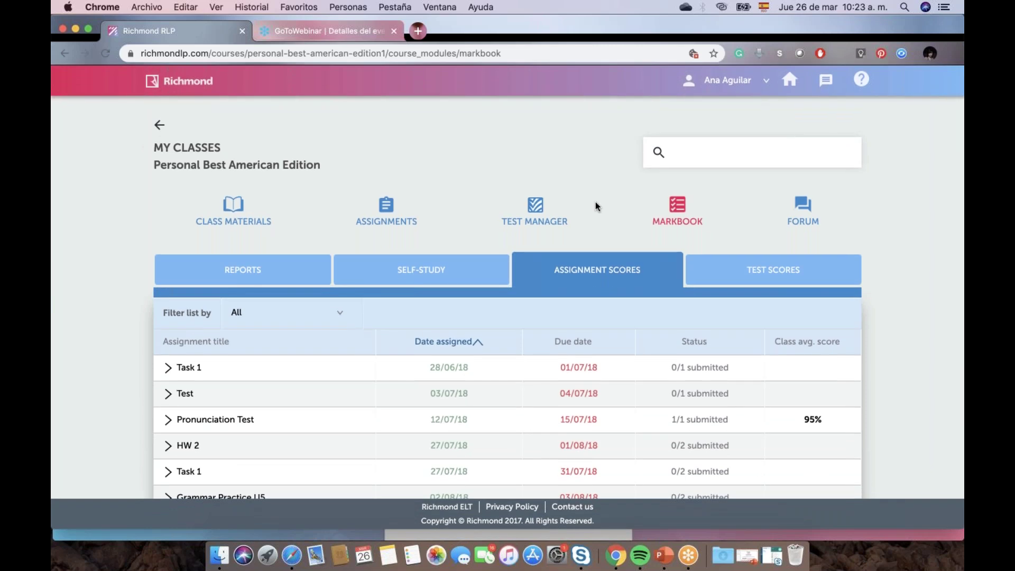
Switch to the Safari window, sign in to the Richmond Learning Platform with the saved student credentials, and look over the dashboard
key("ctrl+Up")
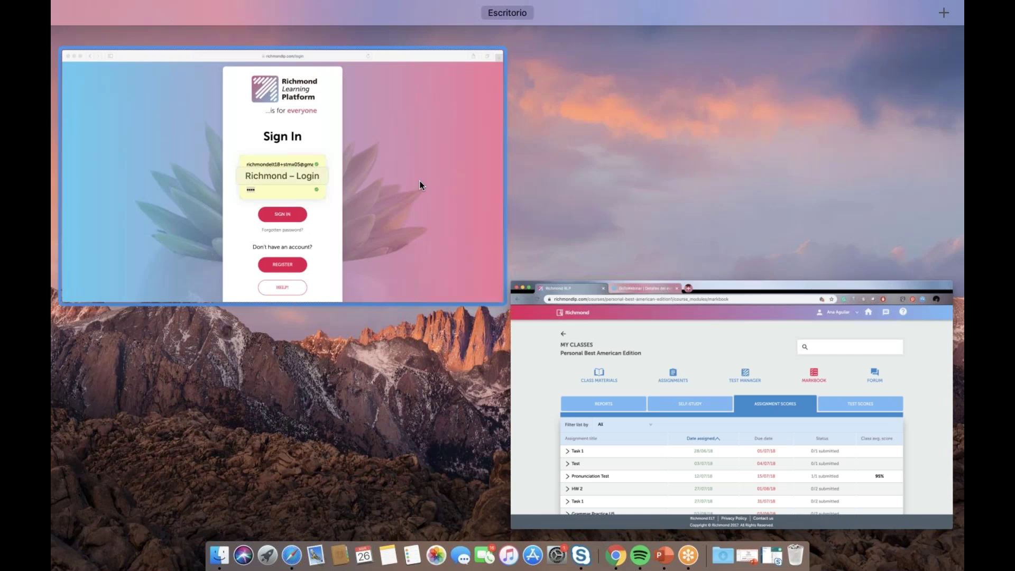
left_click(421, 185)
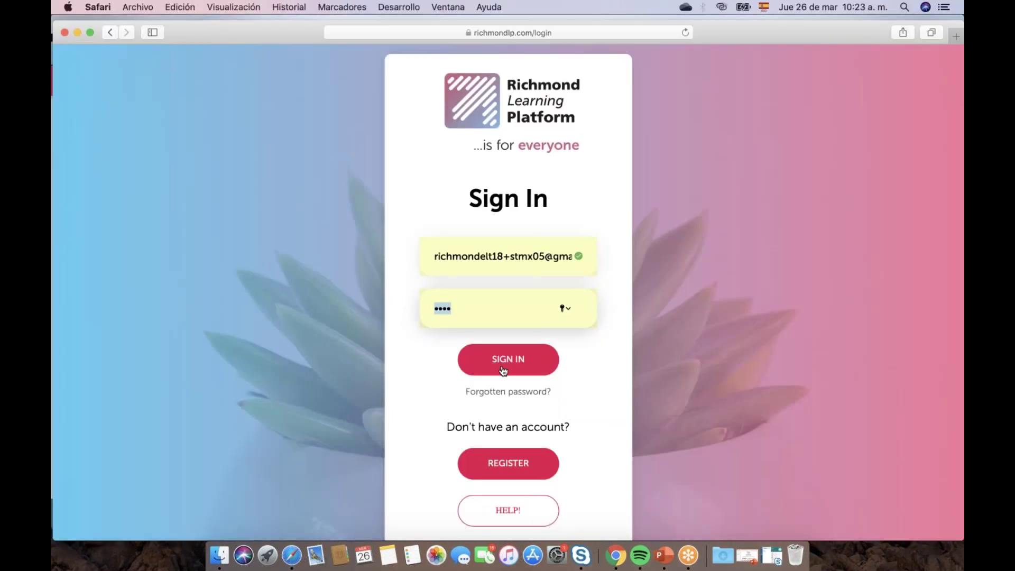
left_click(505, 371)
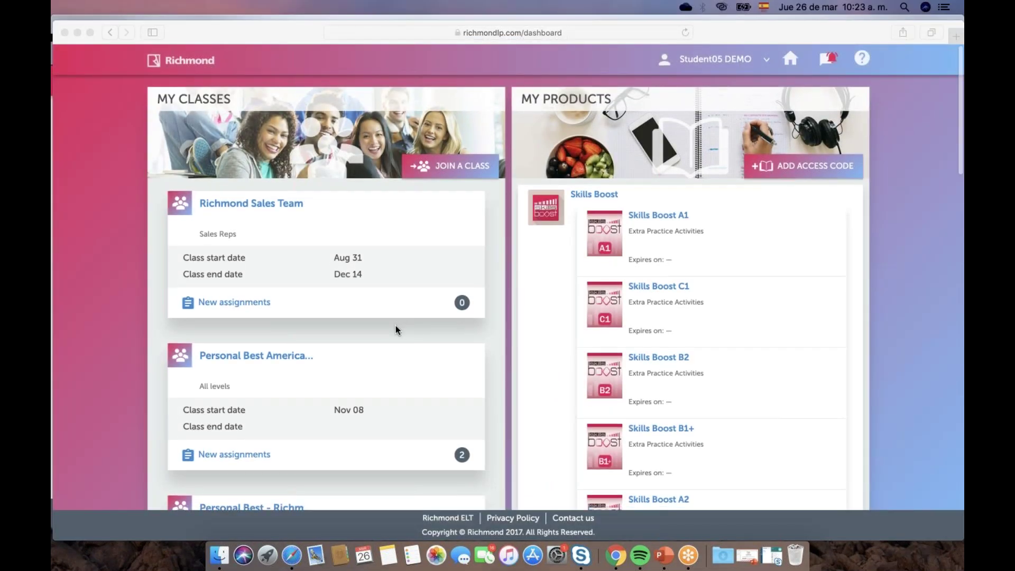
scroll(318, 268, "down", 3)
scroll(333, 255, "up", 3)
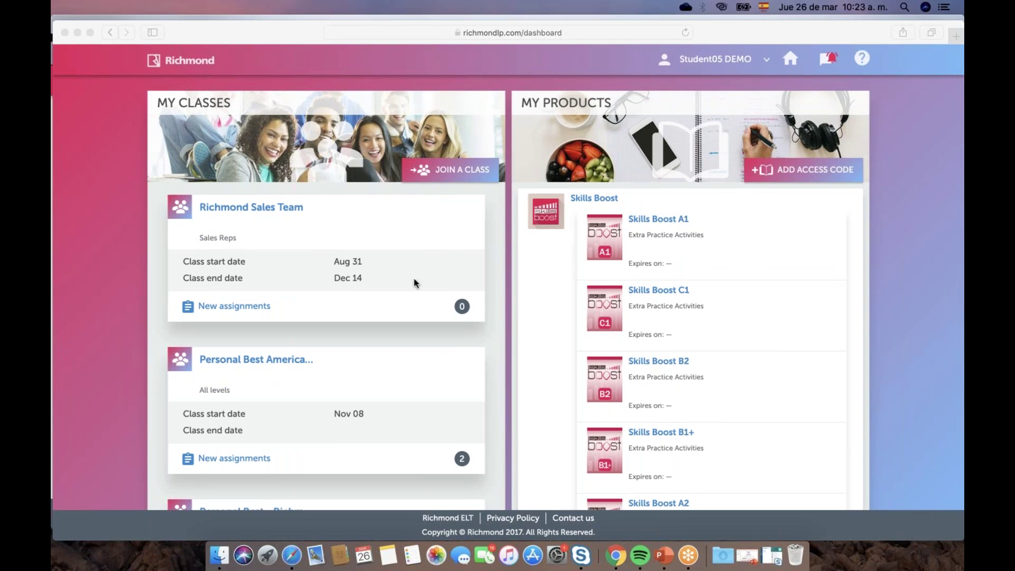
Open the student's Message Centre, view the student's profile and notification settings, and return to the messages
left_click(825, 60)
left_click(829, 61)
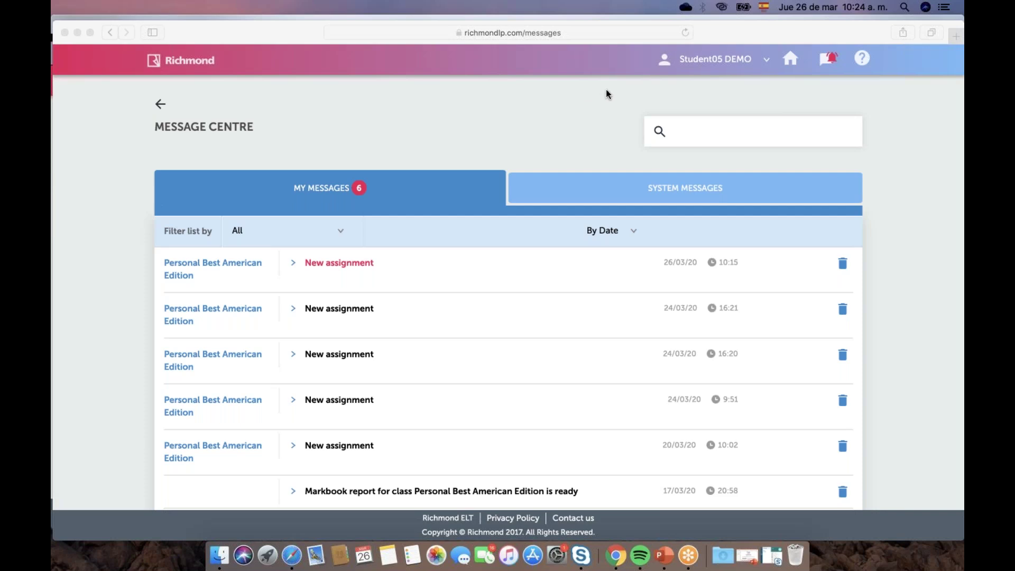
left_click(758, 75)
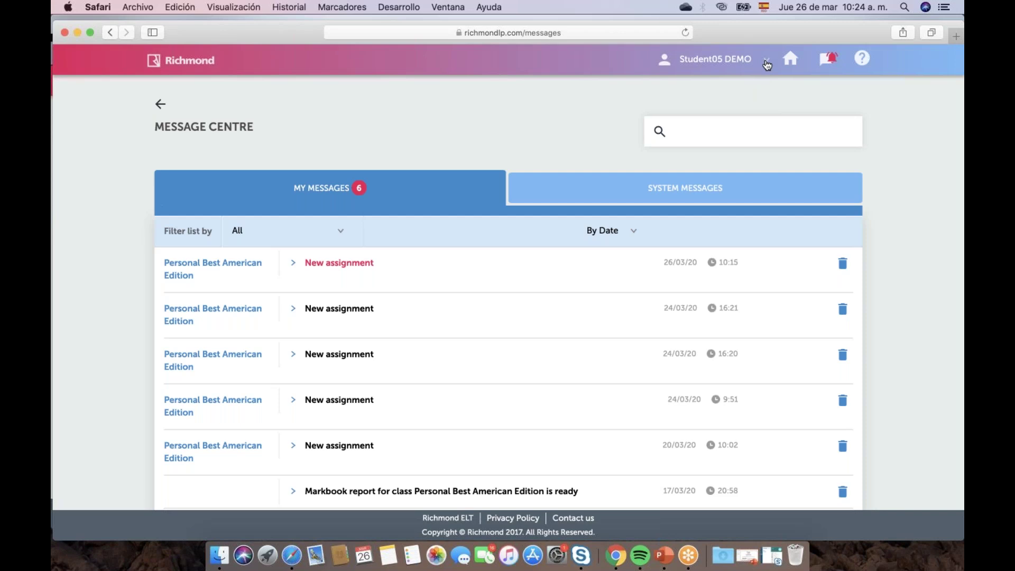
left_click(767, 62)
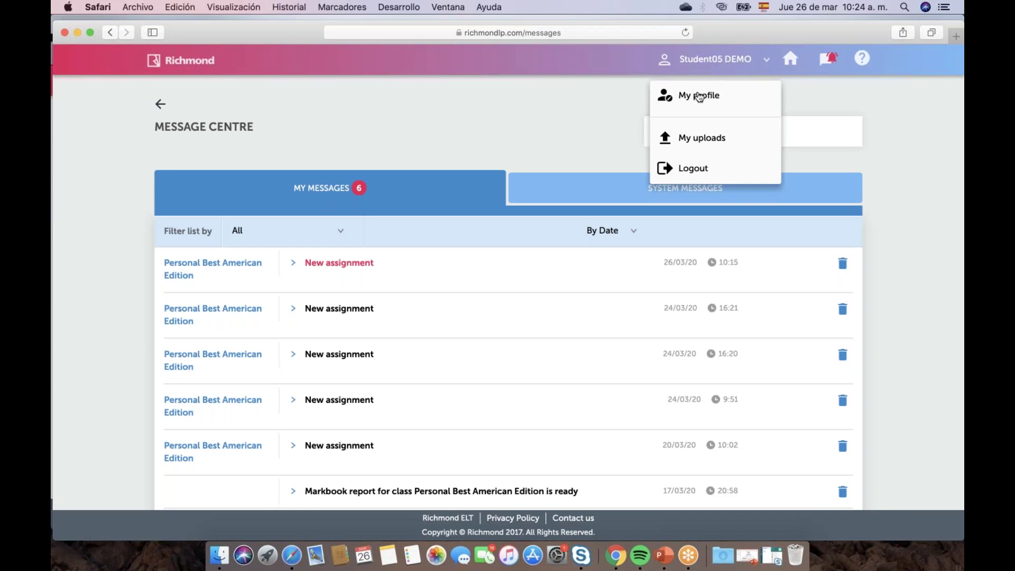
left_click(700, 97)
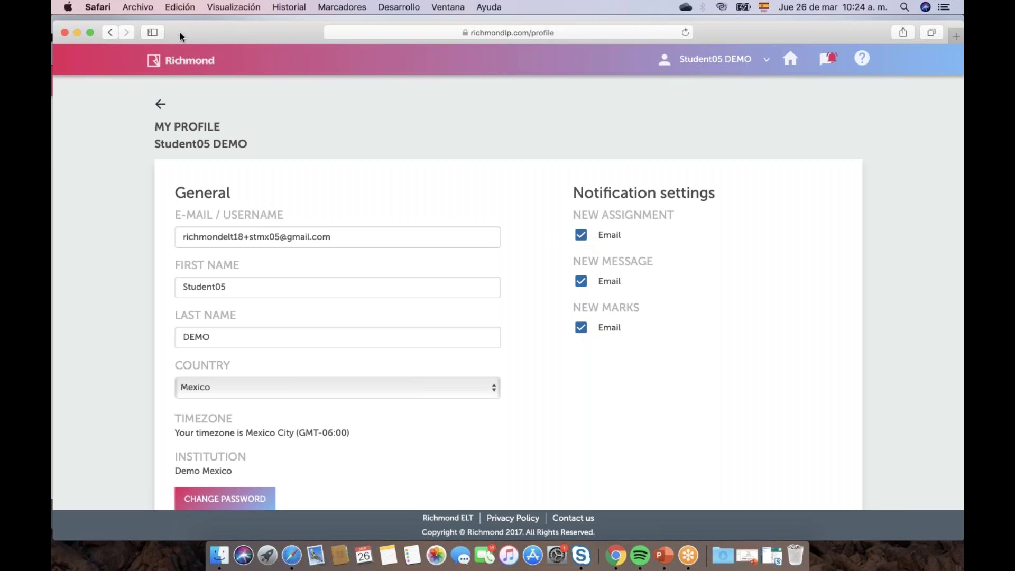
left_click(160, 109)
left_click(160, 105)
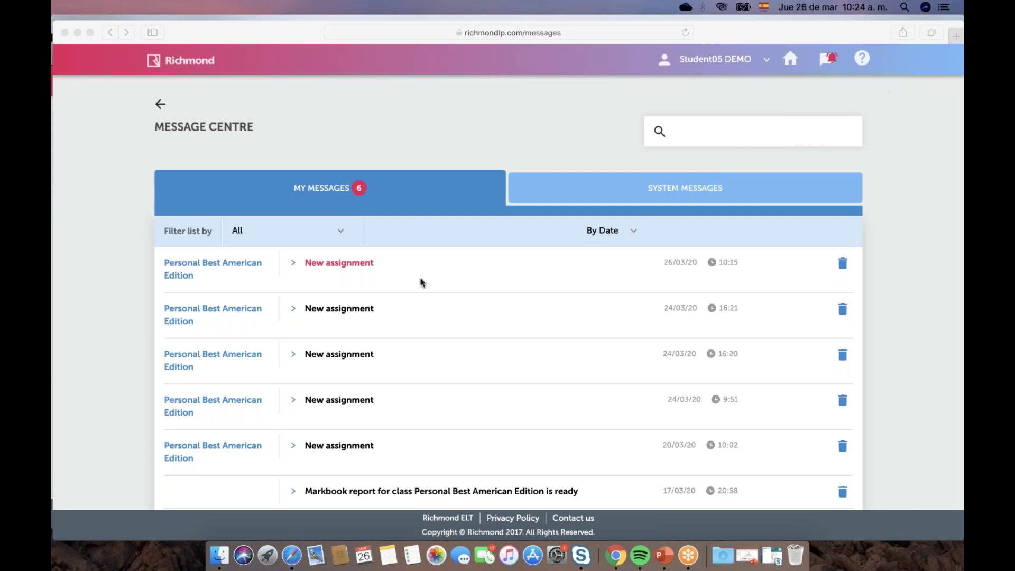
Expand the New assignment message dated 26/03/20 and follow its link to the HW 1 assignment
left_click(346, 266)
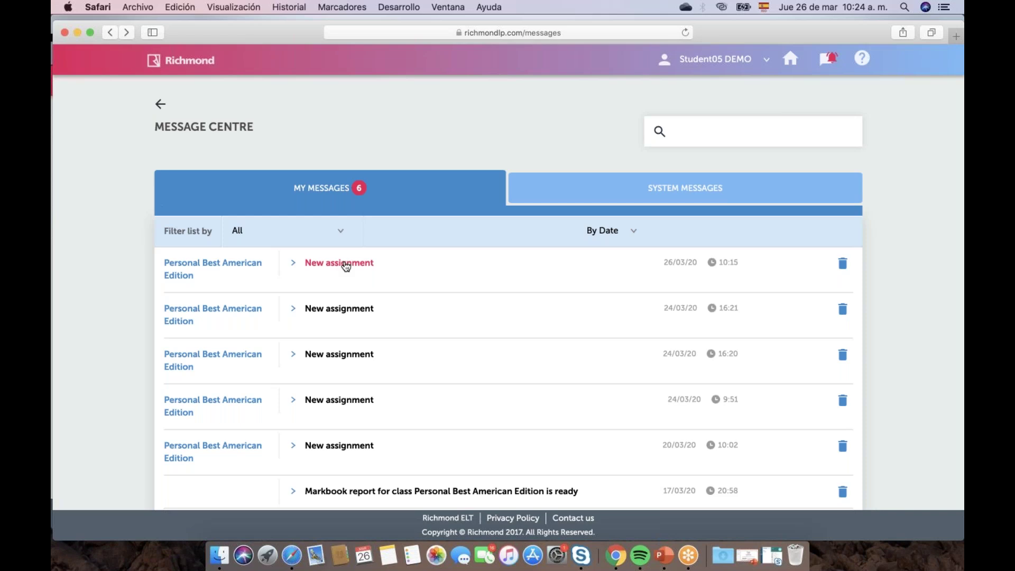
left_click(346, 266)
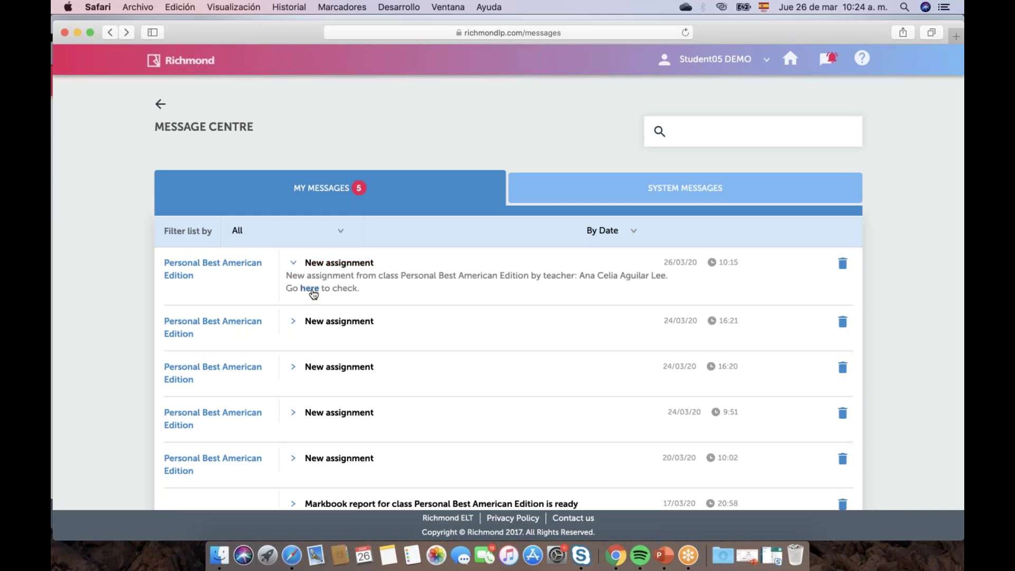
left_click(310, 289)
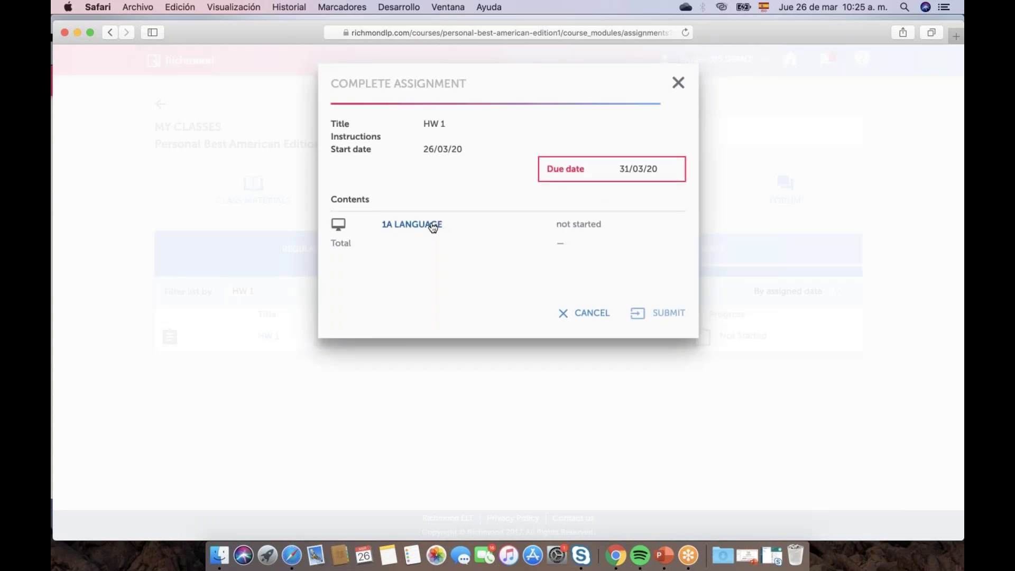
Open the 1A LANGUAGE activity, answer the first blank of sentence 1 with "He's coming", and close the activity and assignment without submitting
left_click(433, 226)
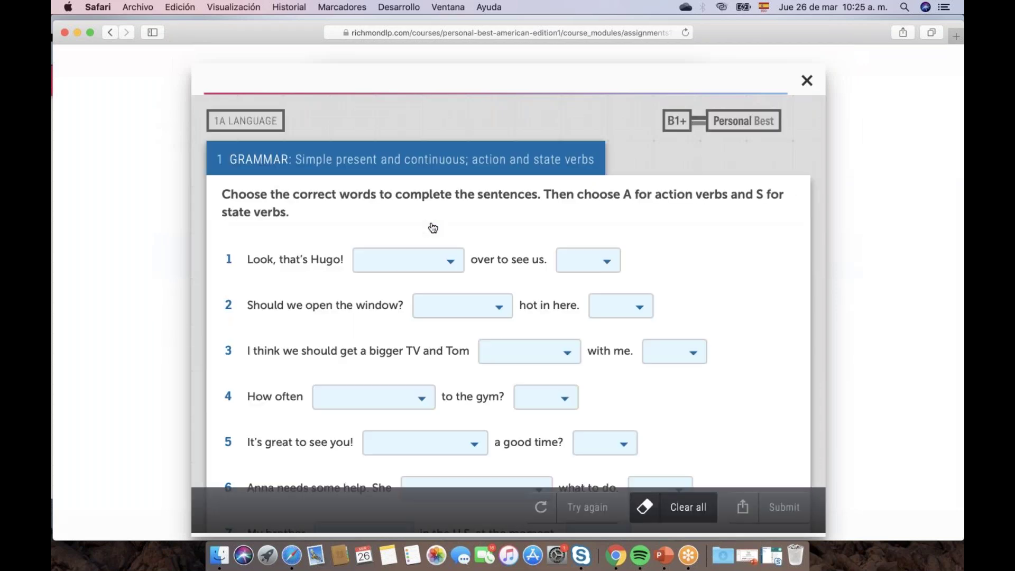
scroll(433, 227, "down", 2)
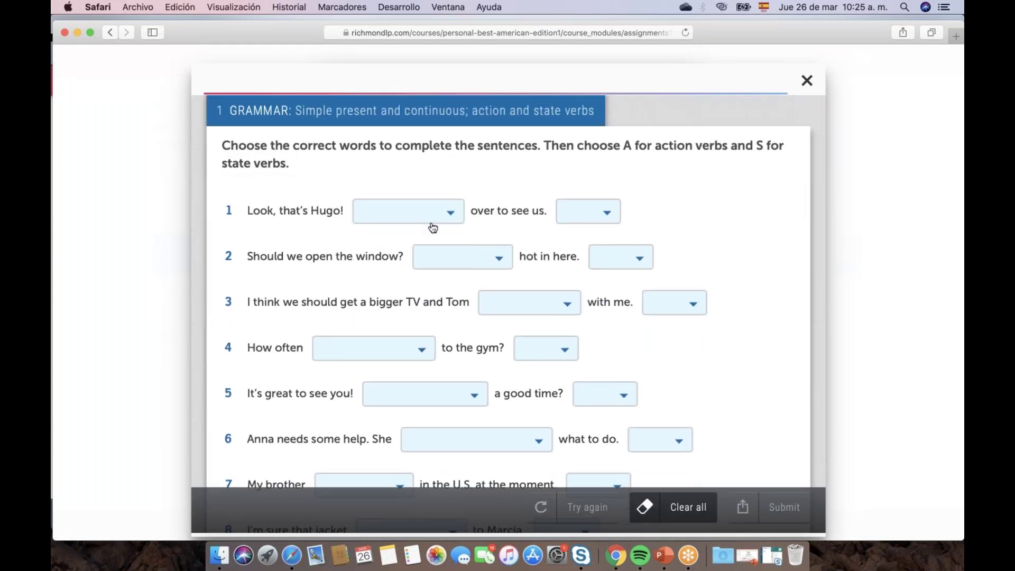
left_click(456, 219)
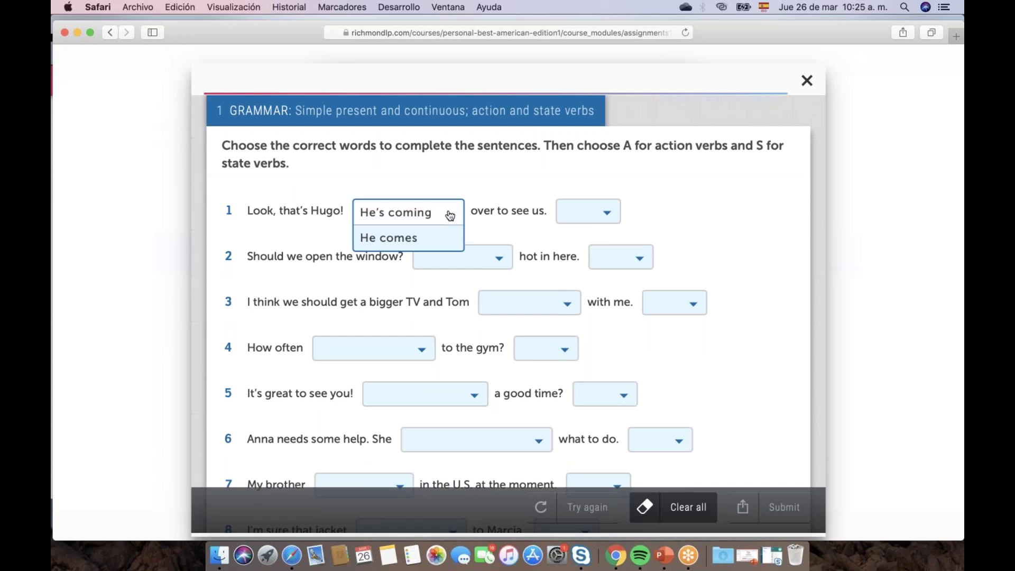
left_click(450, 214)
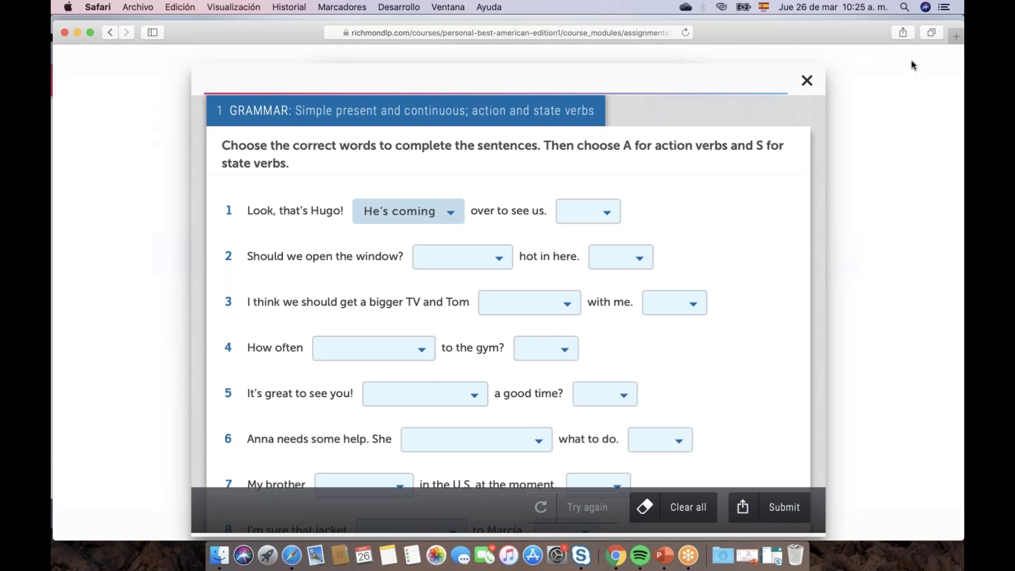
left_click(807, 82)
left_click(807, 80)
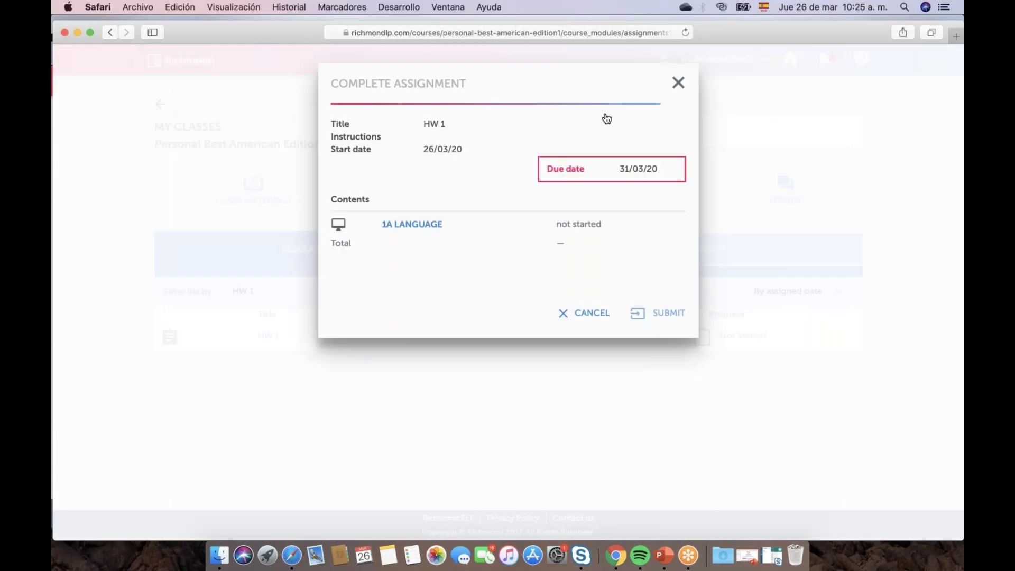
left_click(678, 88)
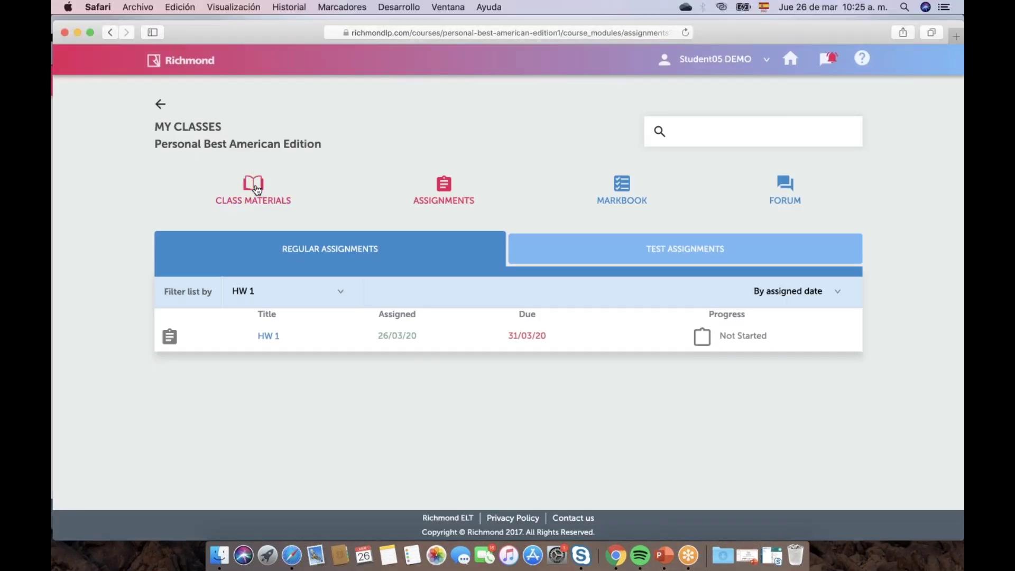
In the class materials, view the Personal Best A1 progress, and open the Personal Best B1+ American Edition eWorkbook
left_click(256, 186)
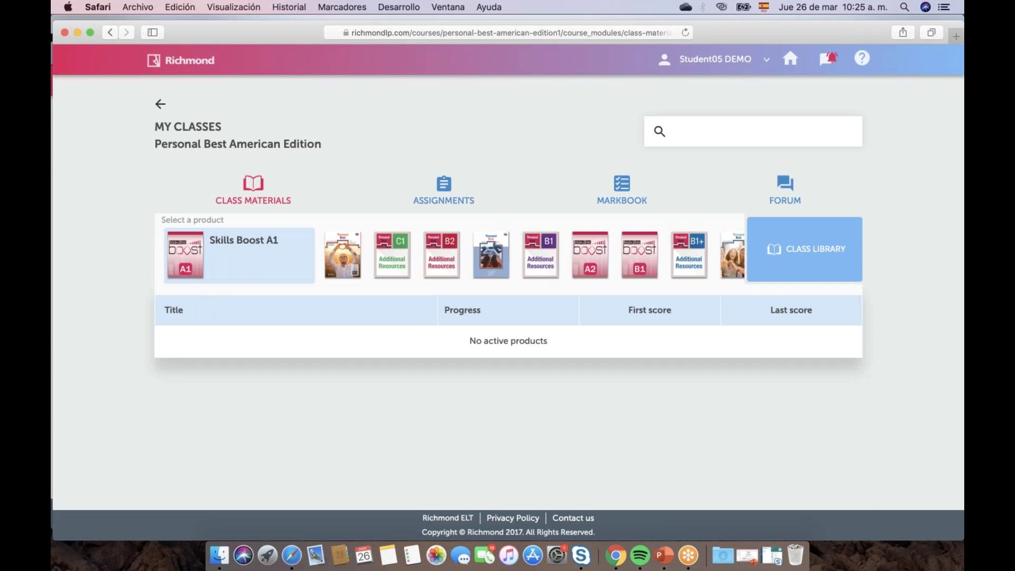
left_click(341, 254)
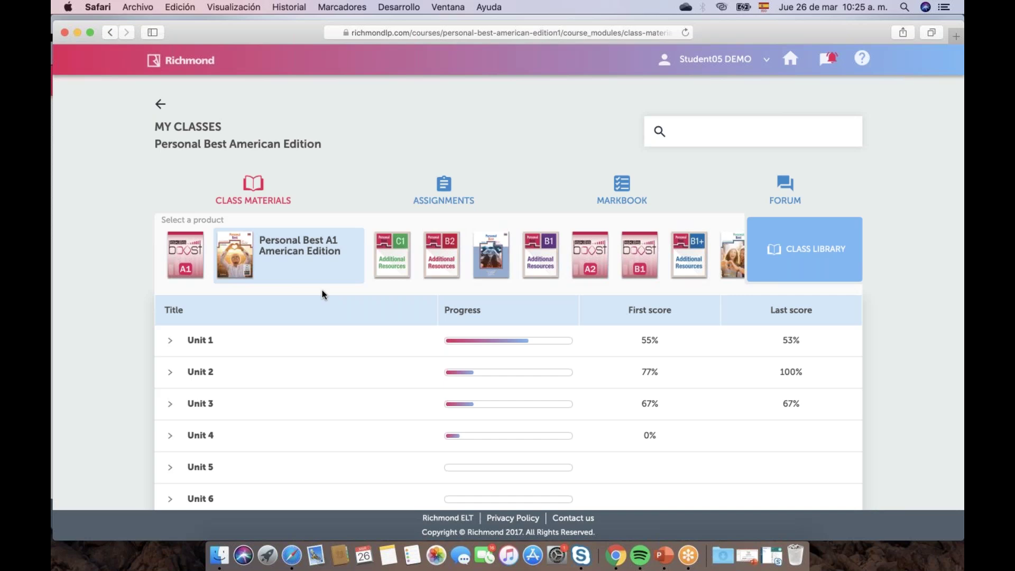
left_click(496, 267)
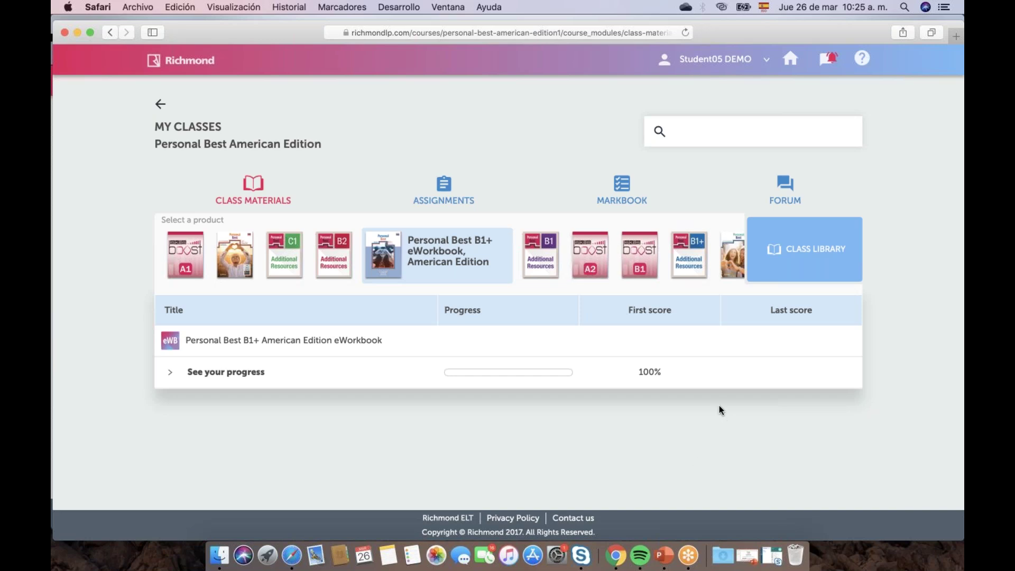
key("super+Tab")
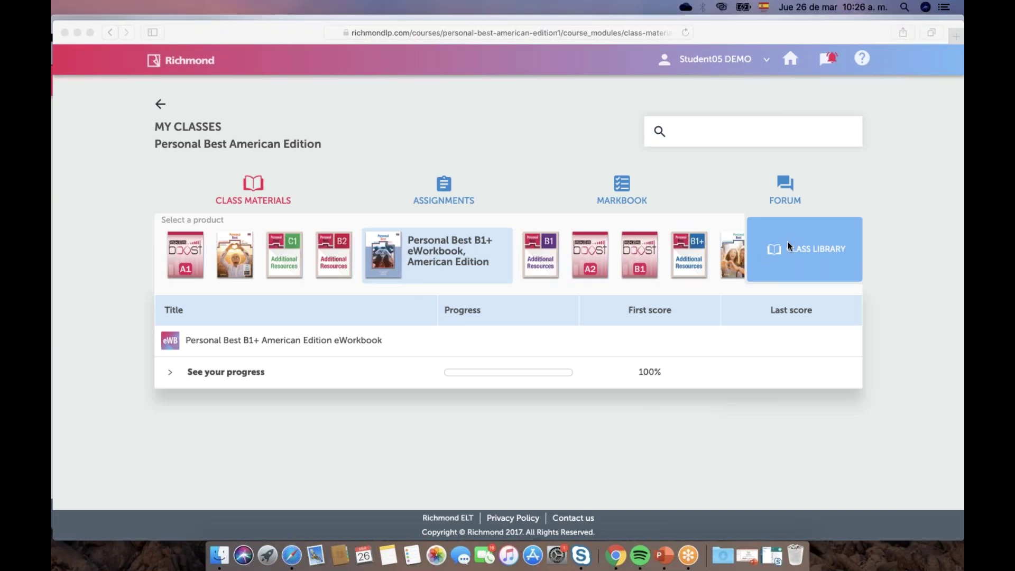
left_click(331, 341)
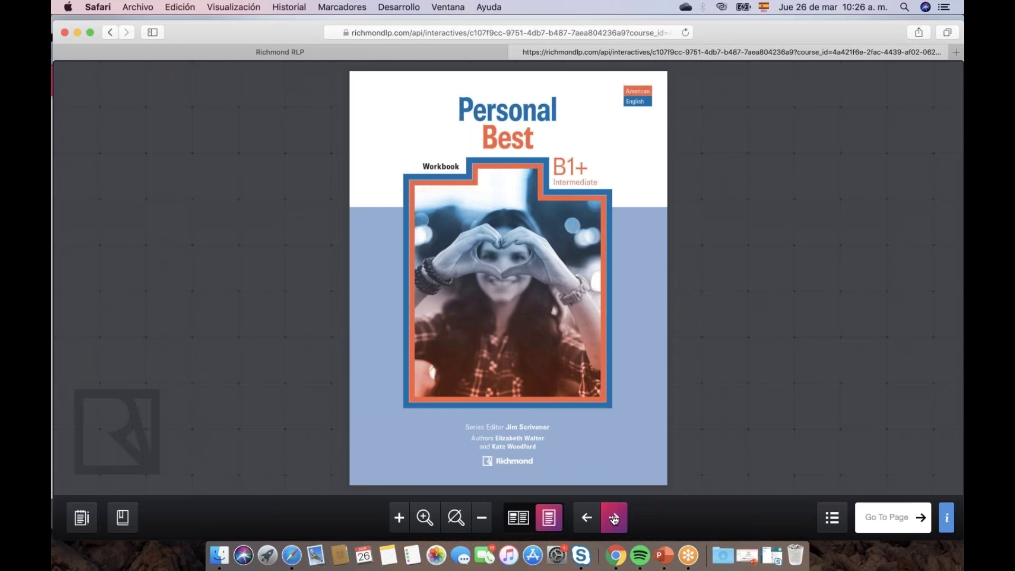
Set the eWorkbook to two-page view and page forward to Unit 2, Tell me a story, on pages 8 and 9
left_click(614, 520)
left_click(614, 520)
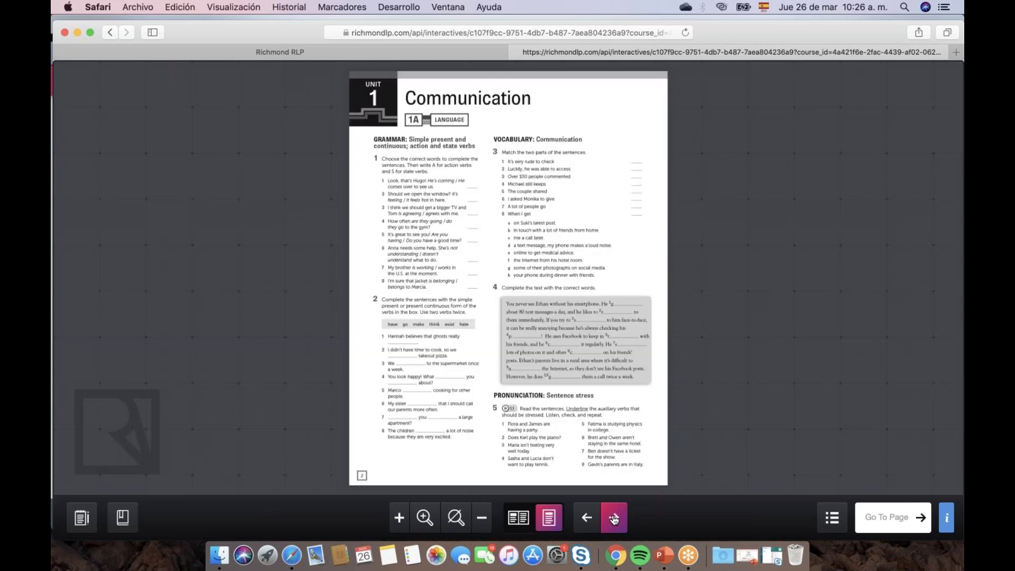
left_click(525, 524)
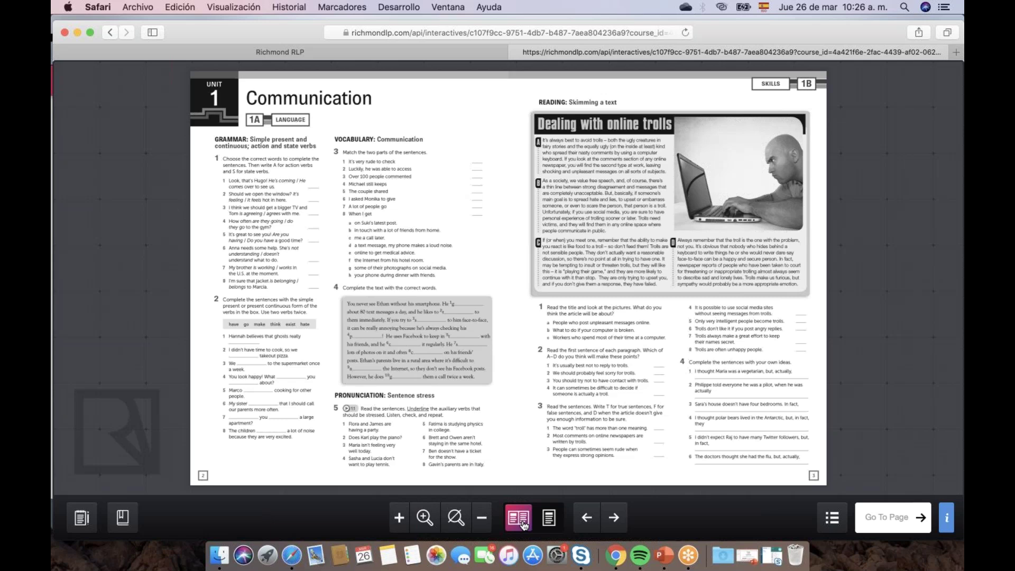
left_click(615, 520)
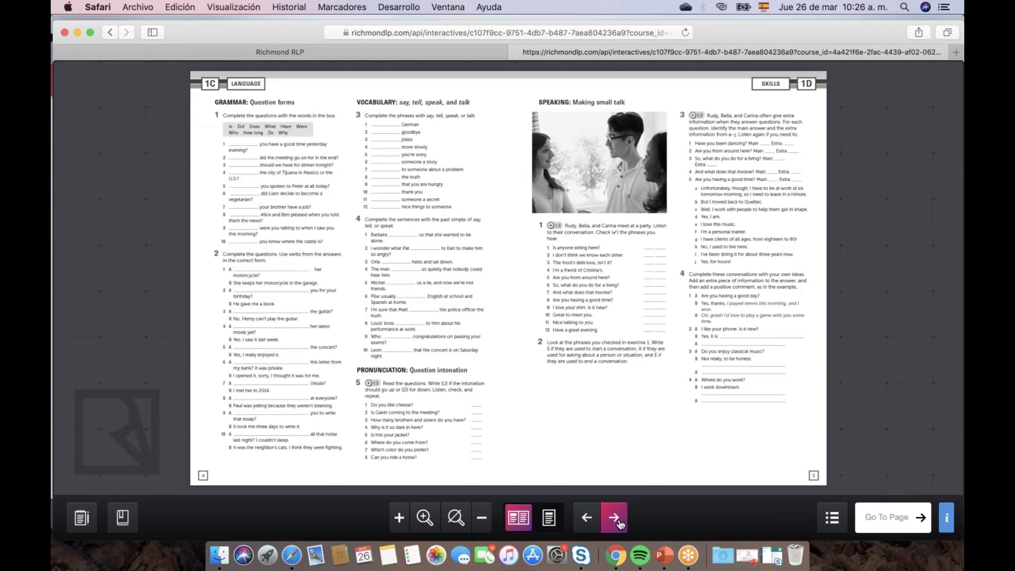
left_click(615, 520)
left_click(615, 521)
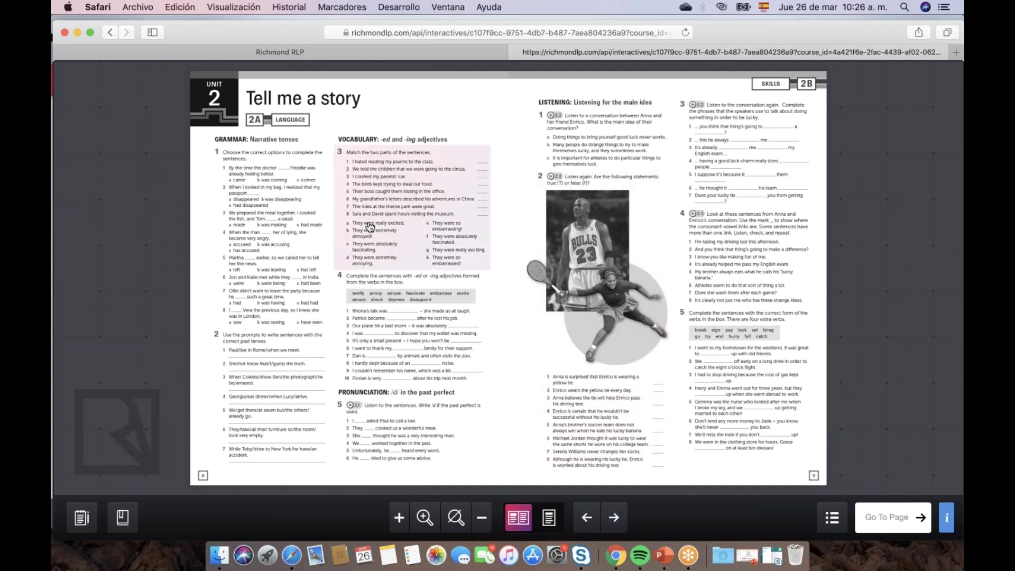
View vocabulary exercise 3 on -ed and -ing adjectives in lesson 2A and close it
left_click(414, 204)
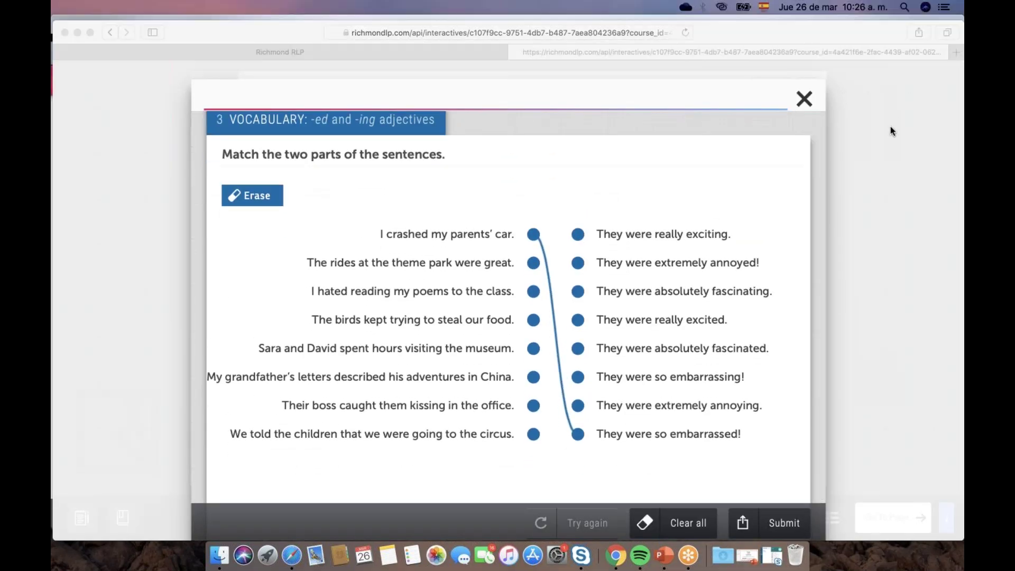
left_click(805, 102)
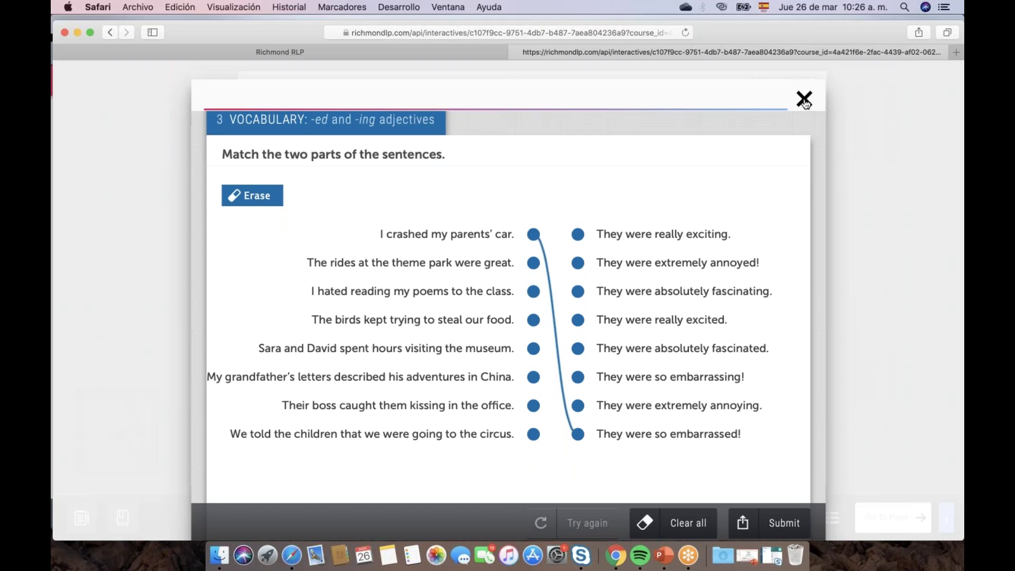
left_click(805, 102)
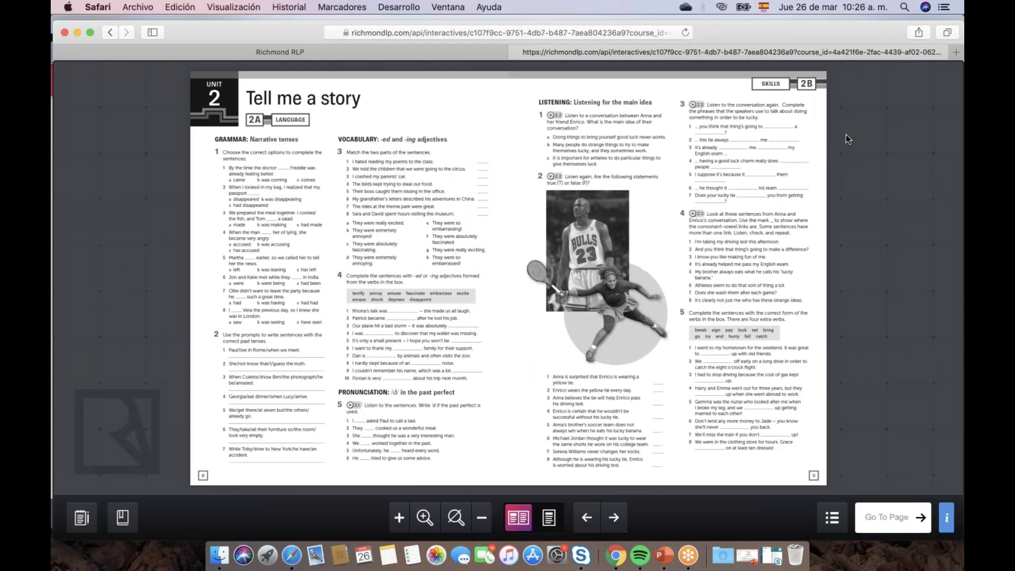
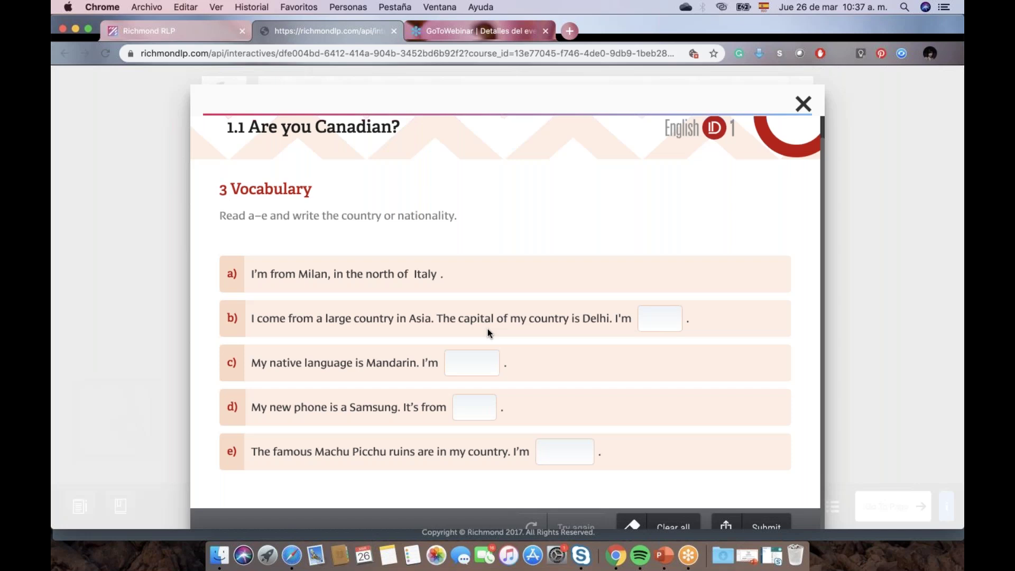
Look over the 3 Vocabulary exercise in English ID 1 lesson 1.1, Are you Canadian?, in Chrome and close it
scroll(487, 329, "down", 1)
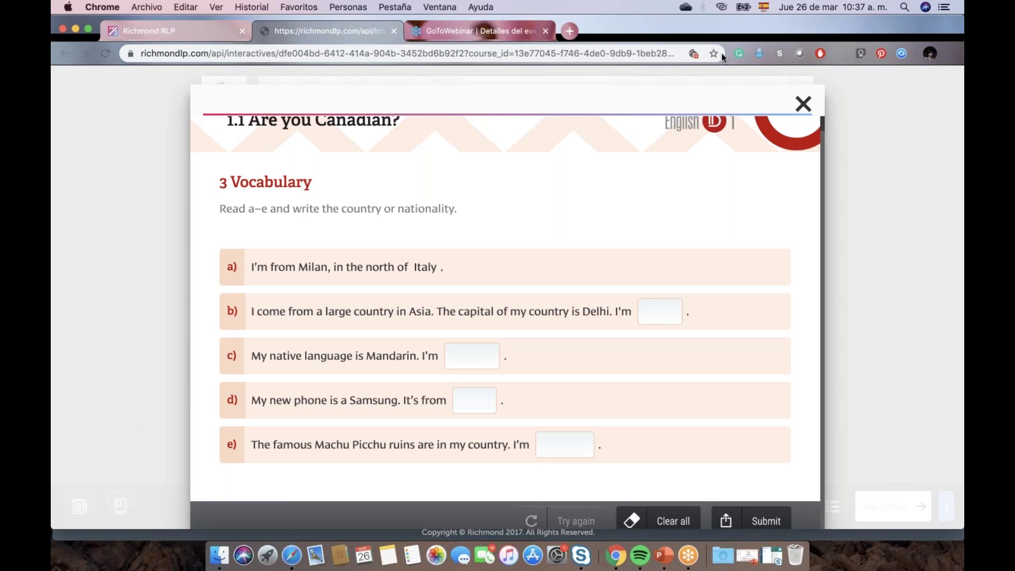
left_click(822, 20)
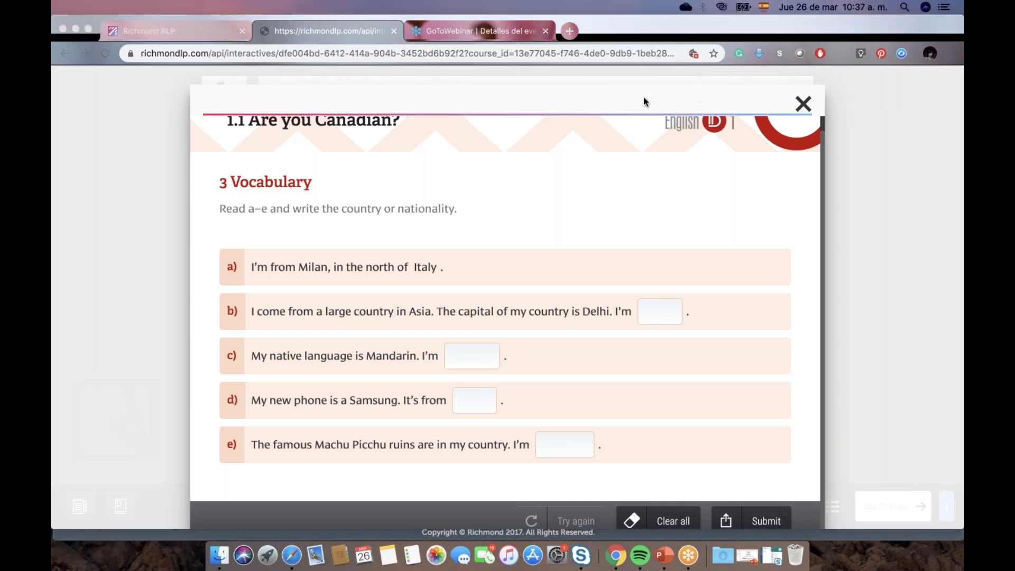
left_click(804, 104)
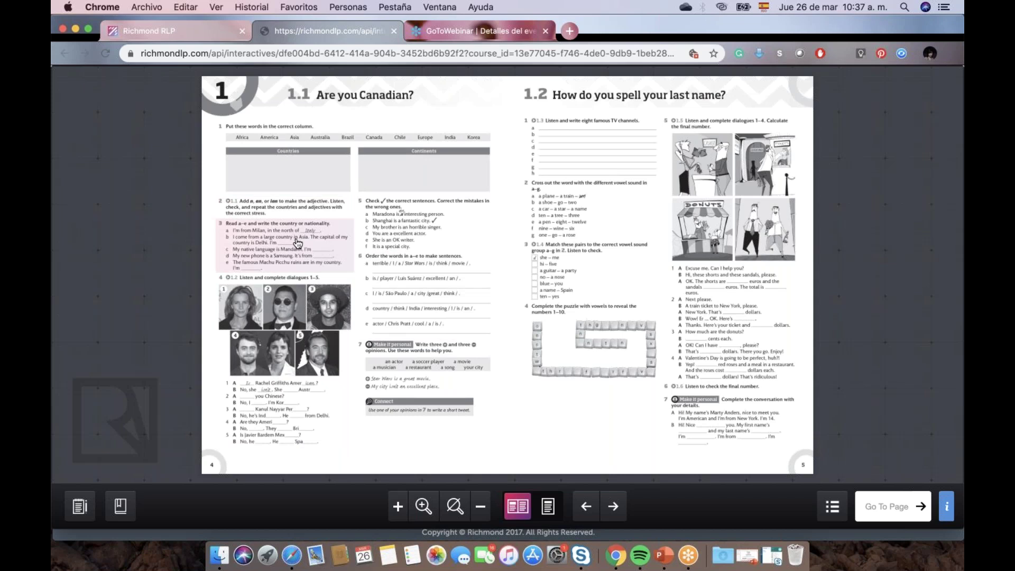
Open the 4 Listening exercise of lesson 1.1 and look through its audio player and dialogues
left_click(275, 426)
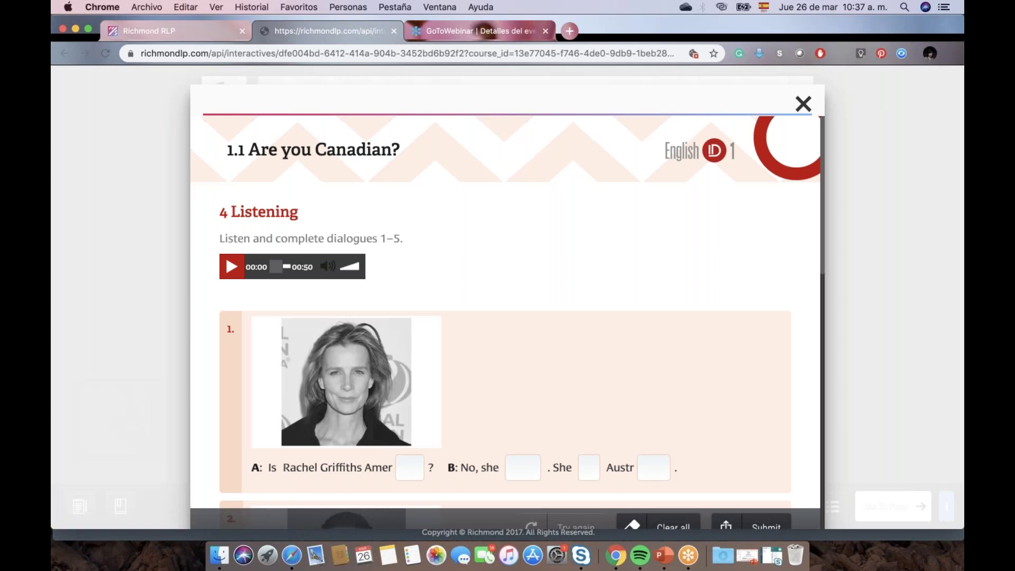
scroll(506, 317, "down", 4)
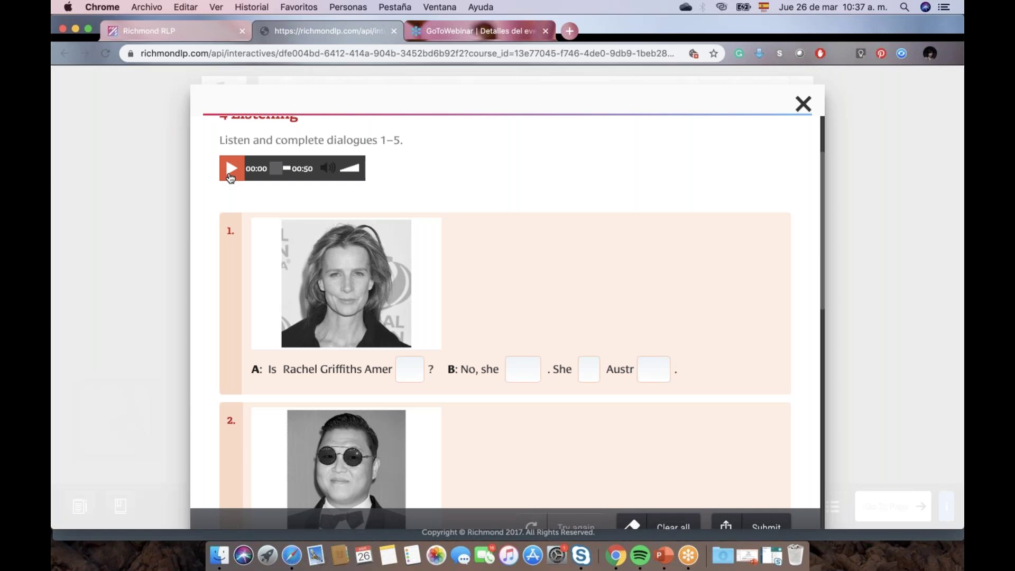
scroll(229, 174, "up", 1)
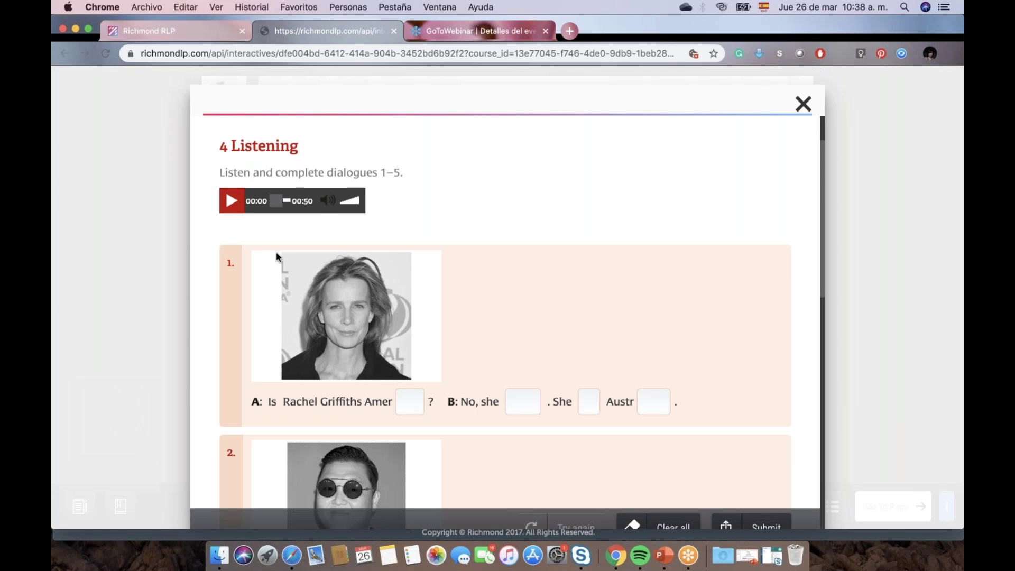
scroll(276, 257, "down", 3)
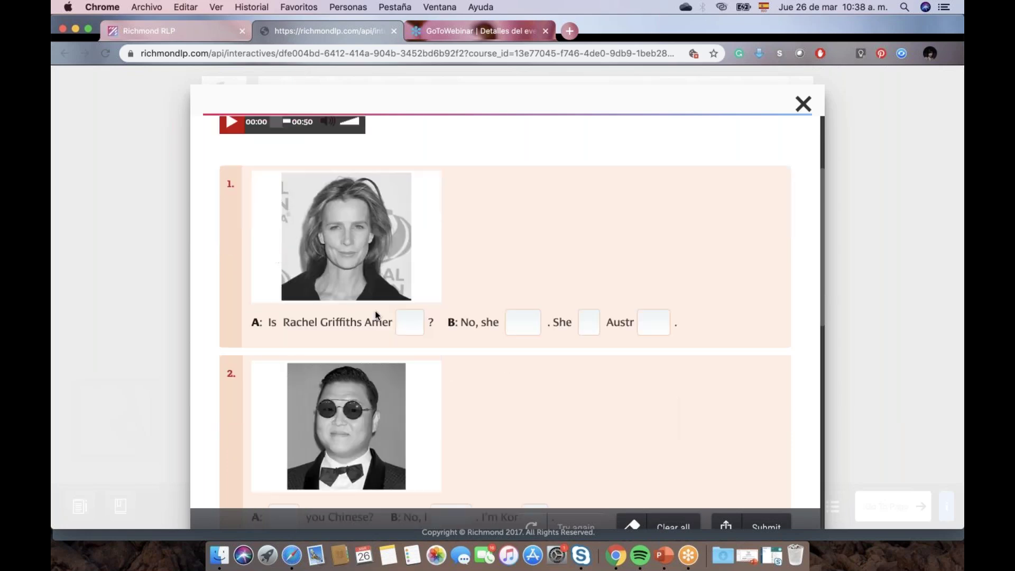
scroll(377, 313, "down", 5)
scroll(376, 313, "up", 8)
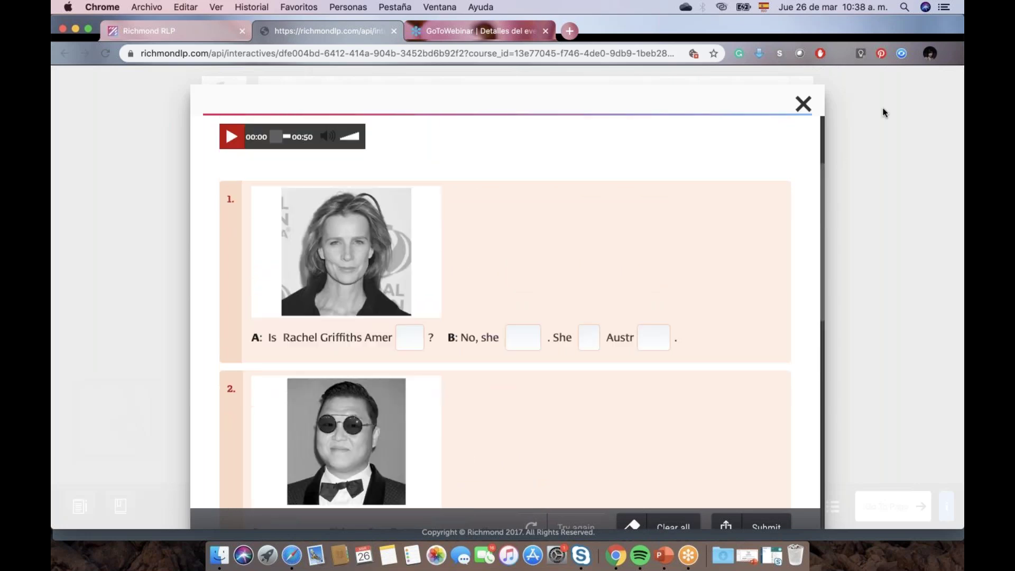
Close the listening exercise and the English ID 1 eWorkbook, and return to the dashboard with the class list
left_click(803, 104)
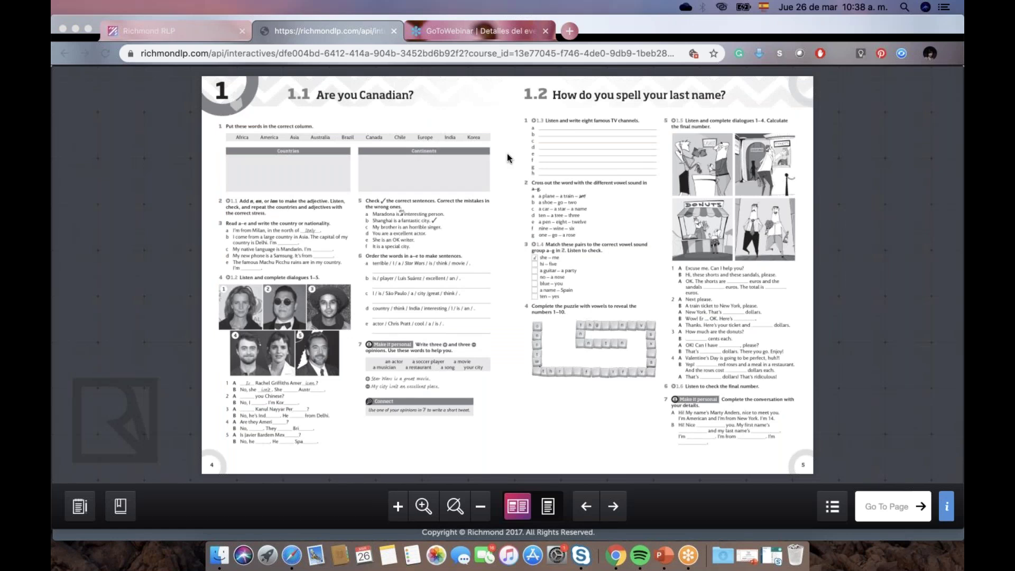
left_click(394, 32)
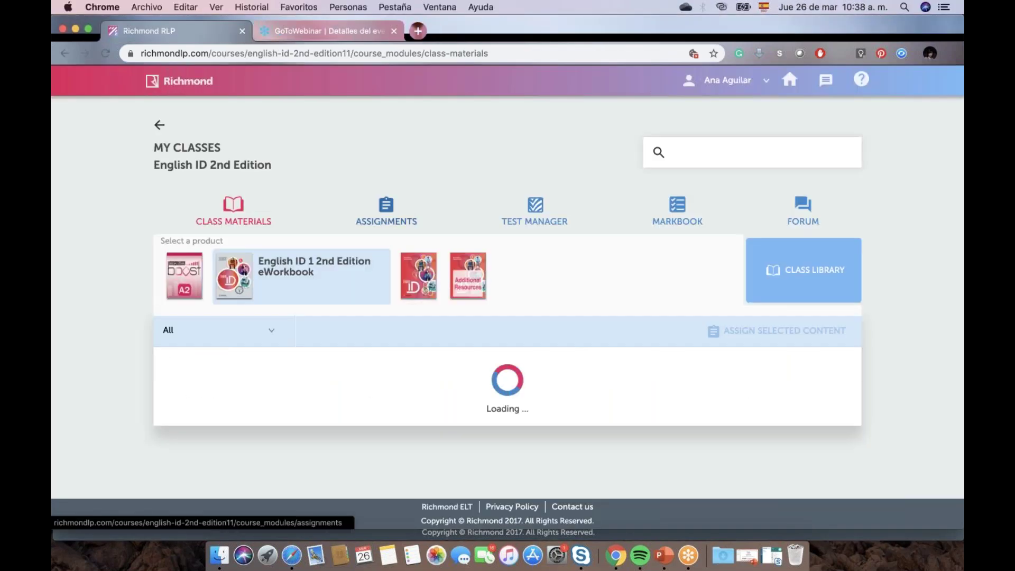
left_click(159, 127)
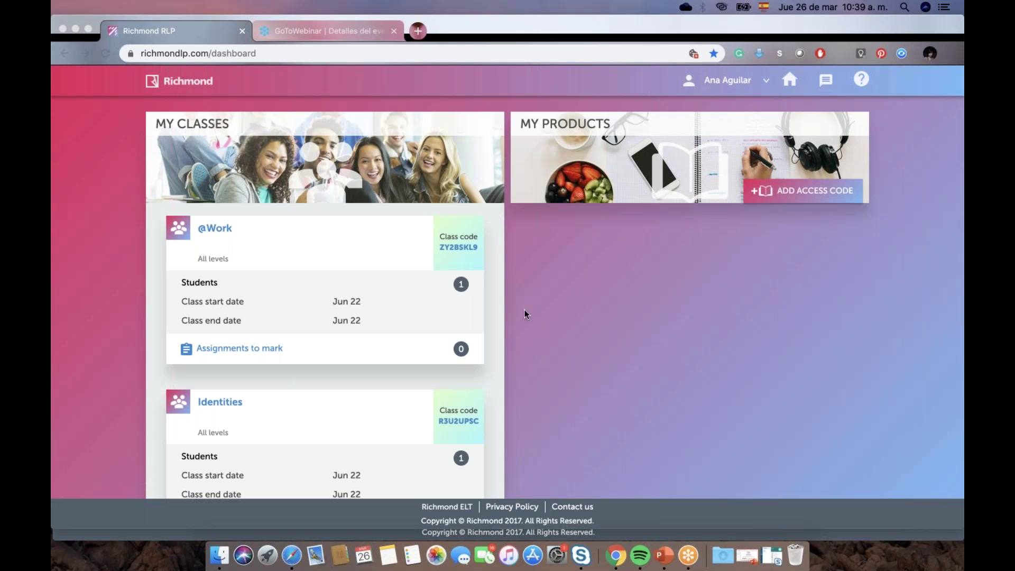
left_click(223, 228)
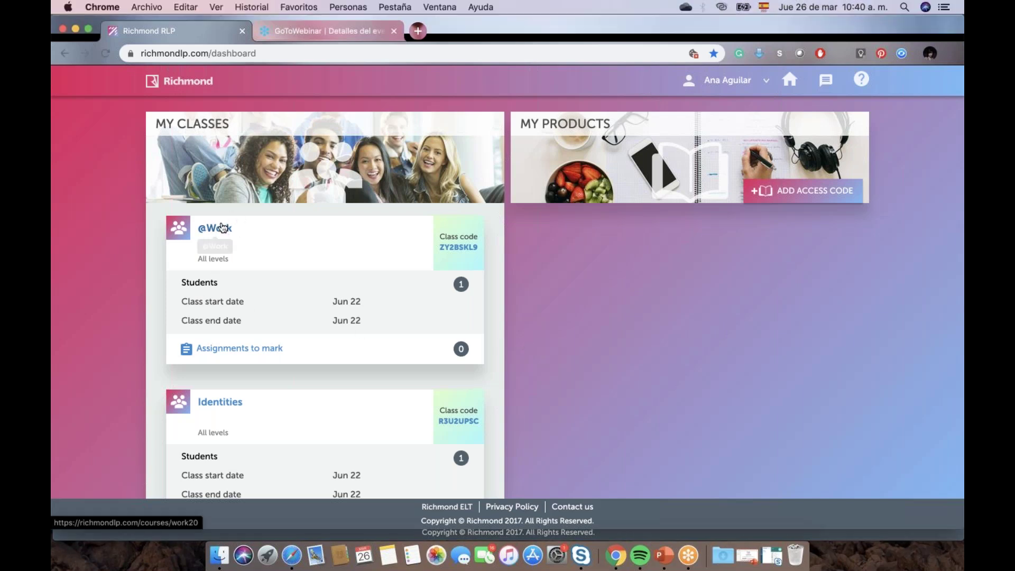
left_click(223, 228)
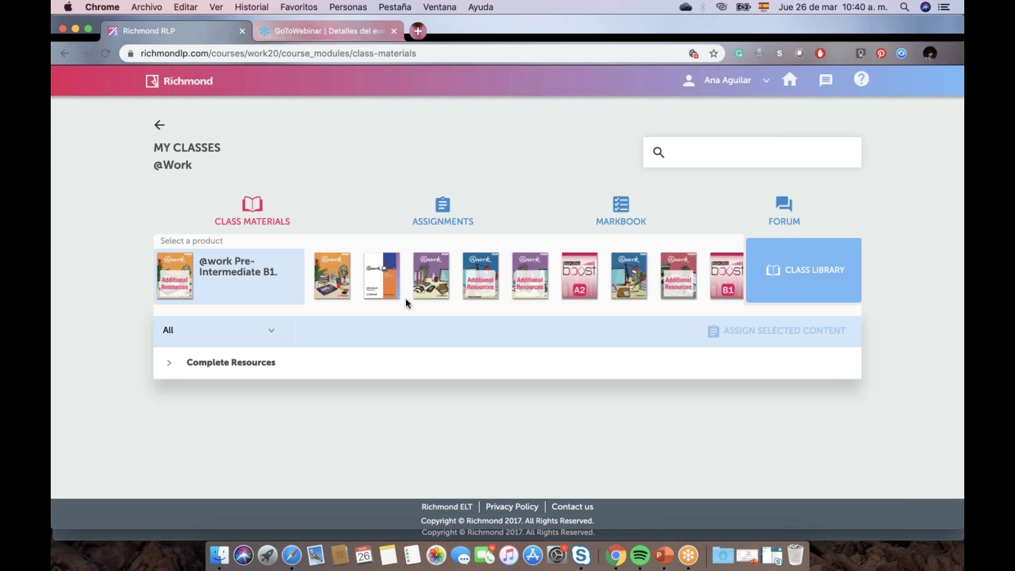
left_click(379, 280)
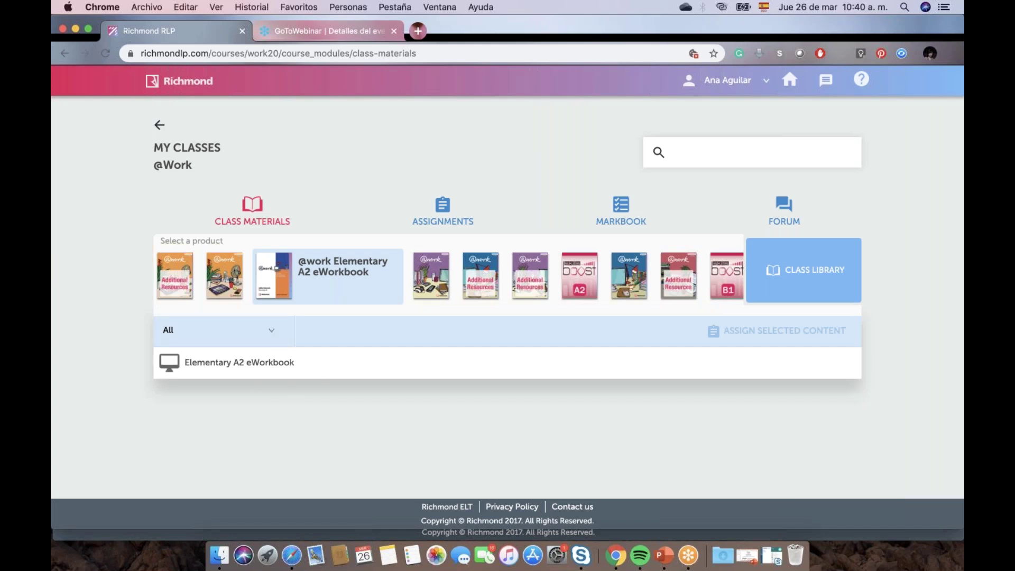
left_click(264, 363)
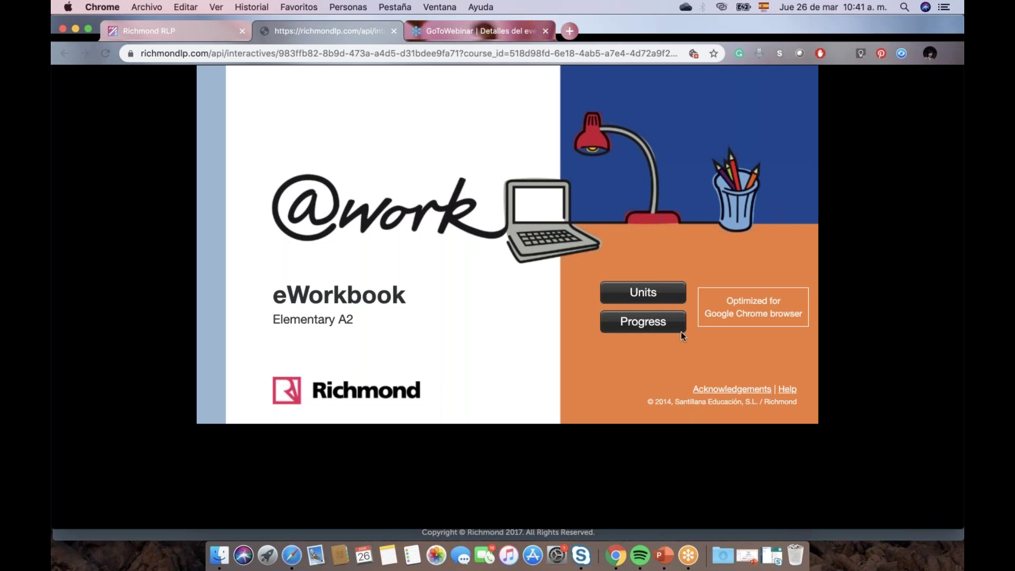
Open the 4 Grammar exercise in Unit 1, Lesson 1, Pleased to meet you
left_click(649, 300)
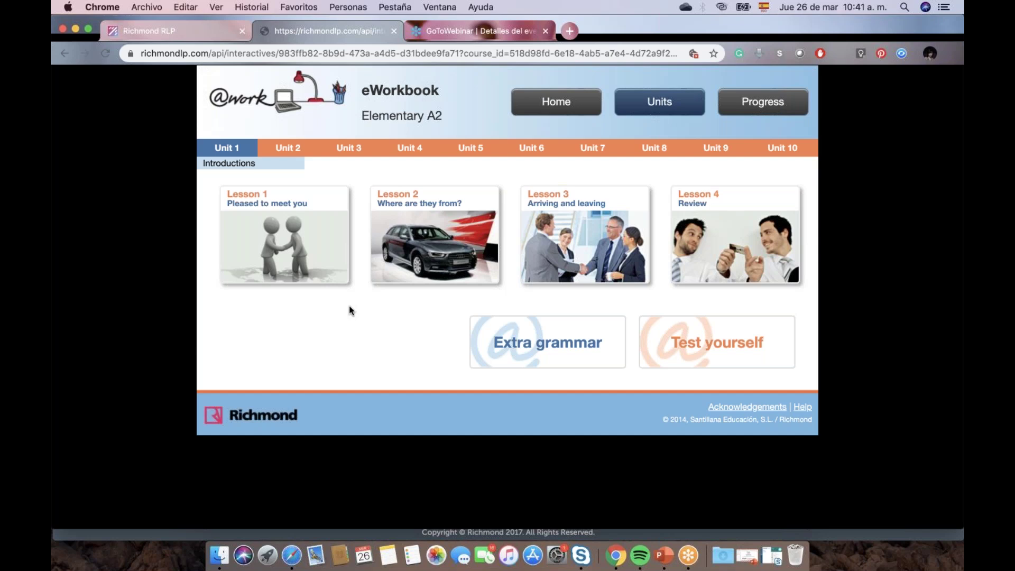
left_click(315, 249)
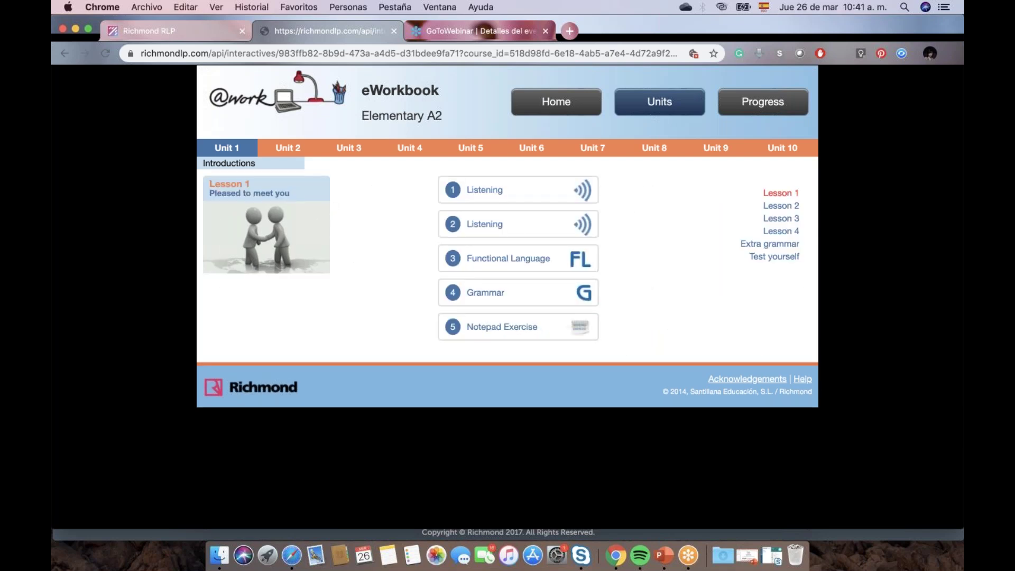
left_click(503, 291)
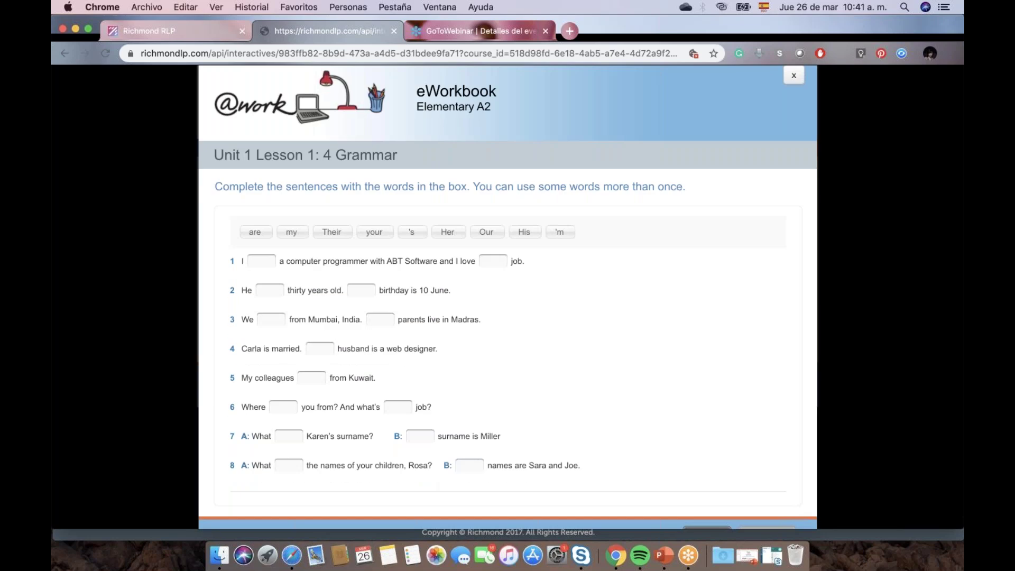
Fill the two gaps of sentence 1 with "are" and "my" from the word box
left_click(260, 232)
left_click(266, 259)
left_click(300, 235)
left_click(496, 262)
Fill the gaps of sentence 2 with "Their" and "Our", and the second gap of sentence 3 with "my"
left_click(489, 234)
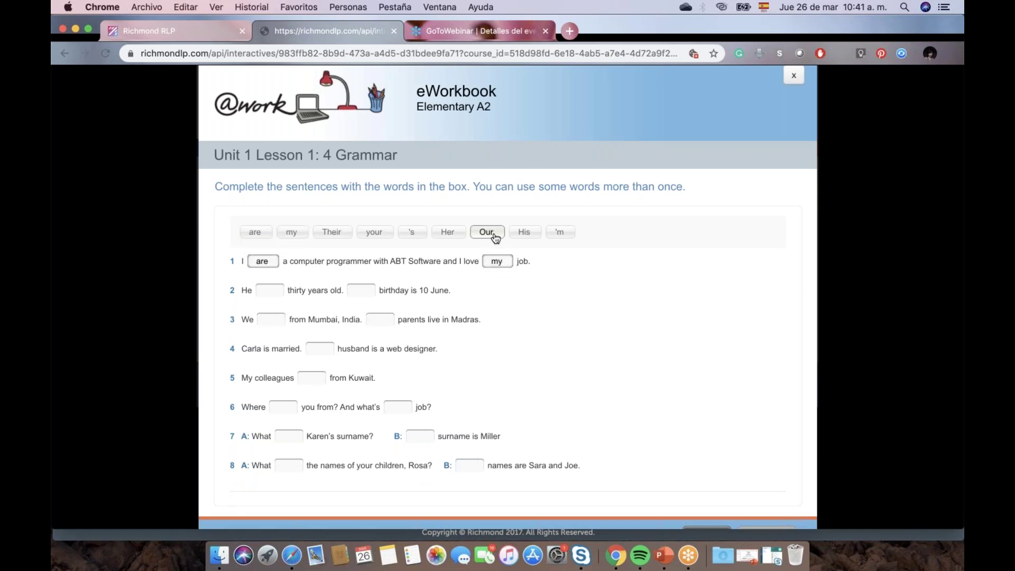
left_click(365, 292)
left_click(332, 233)
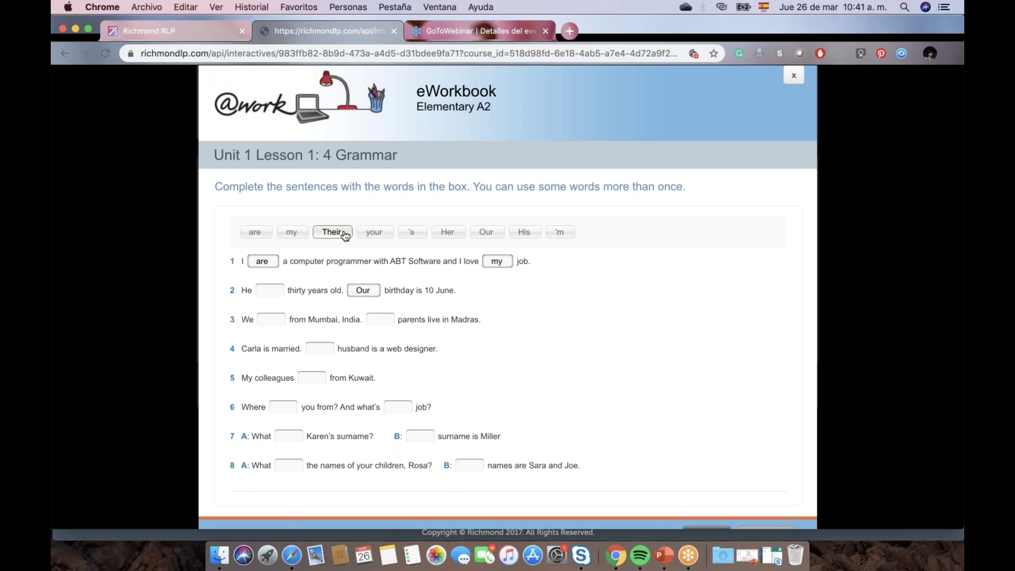
left_click(271, 290)
left_click(297, 238)
left_click(379, 319)
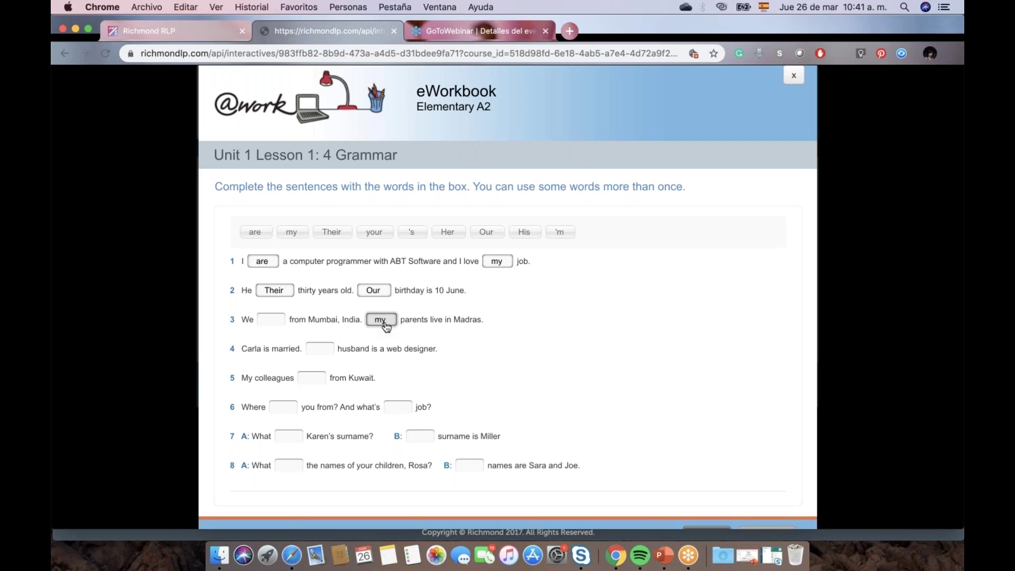
Look over the rest of the grammar exercise down to its submission options and close it without submitting
scroll(643, 354, "down", 1)
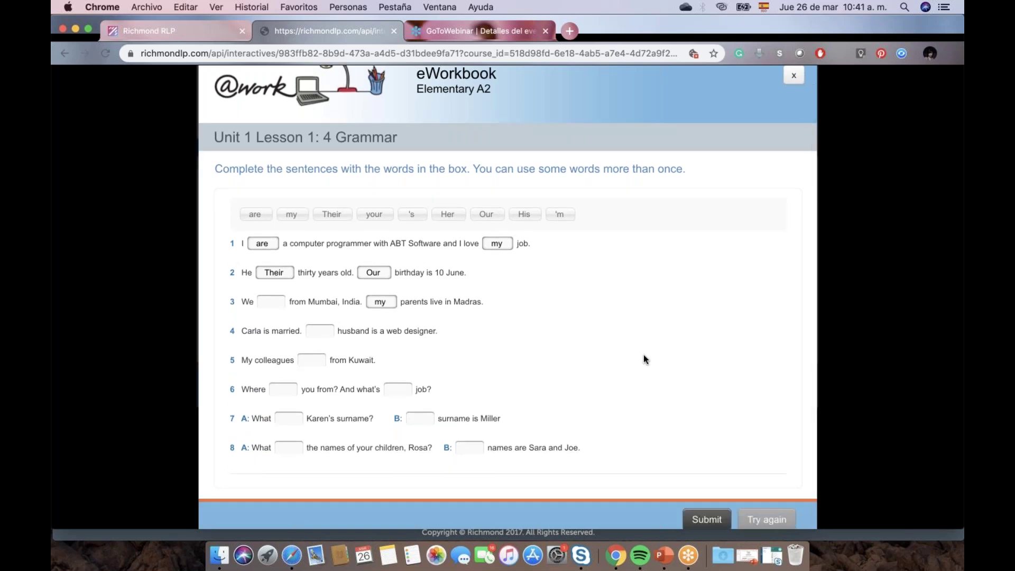
scroll(643, 354, "up", 1)
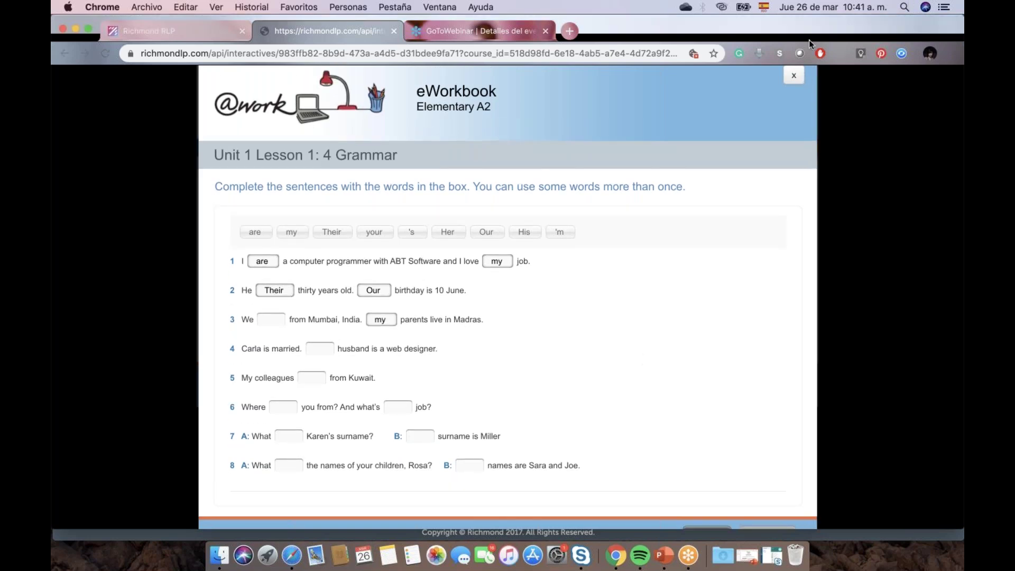
left_click(795, 78)
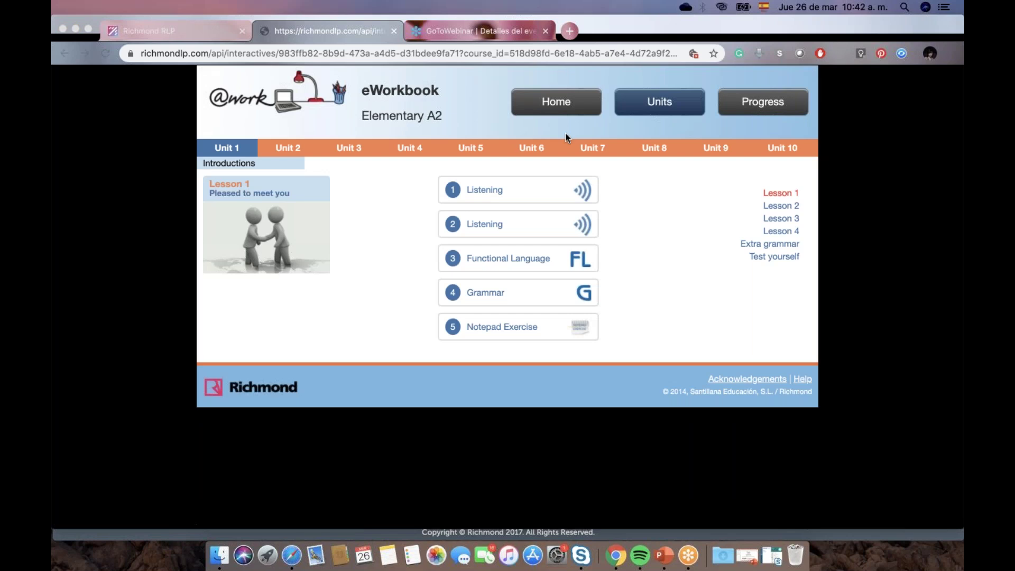
Examine the progress overview for Unit 1 - Introductions, Lesson 1 - Pleased to meet you, and reopen it from the eWorkbook's home page
left_click(744, 103)
left_click(744, 103)
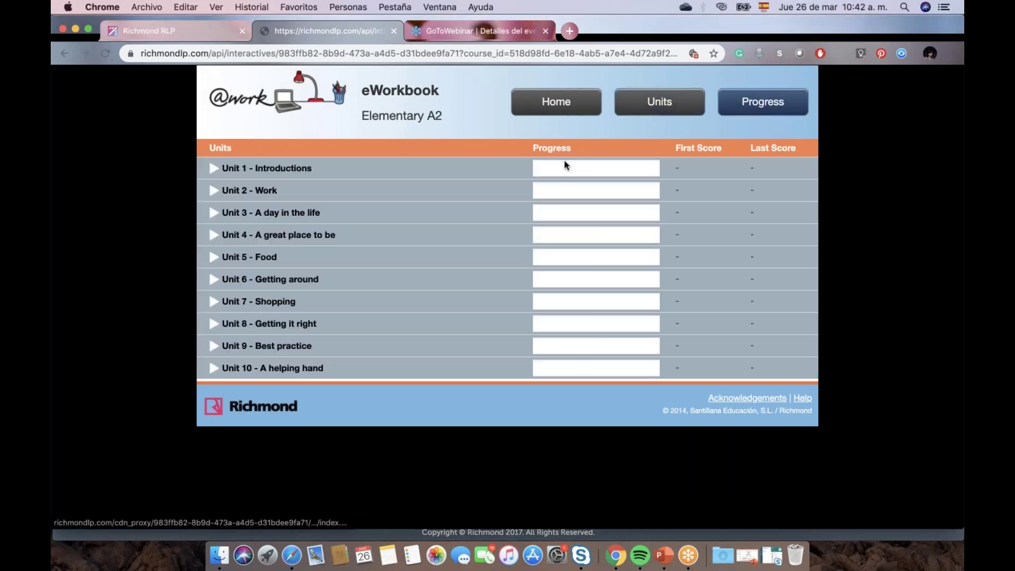
left_click(212, 170)
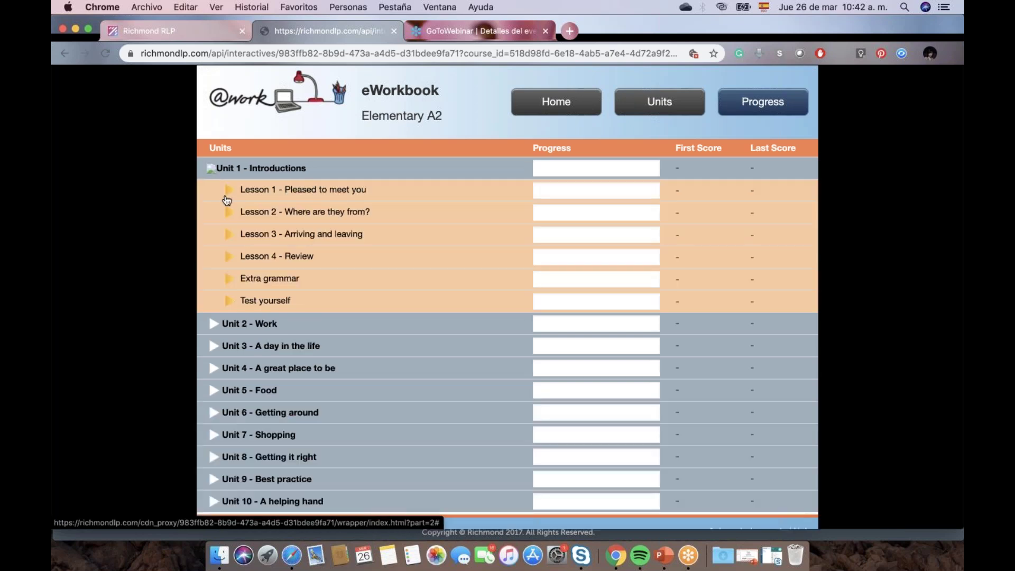
left_click(229, 190)
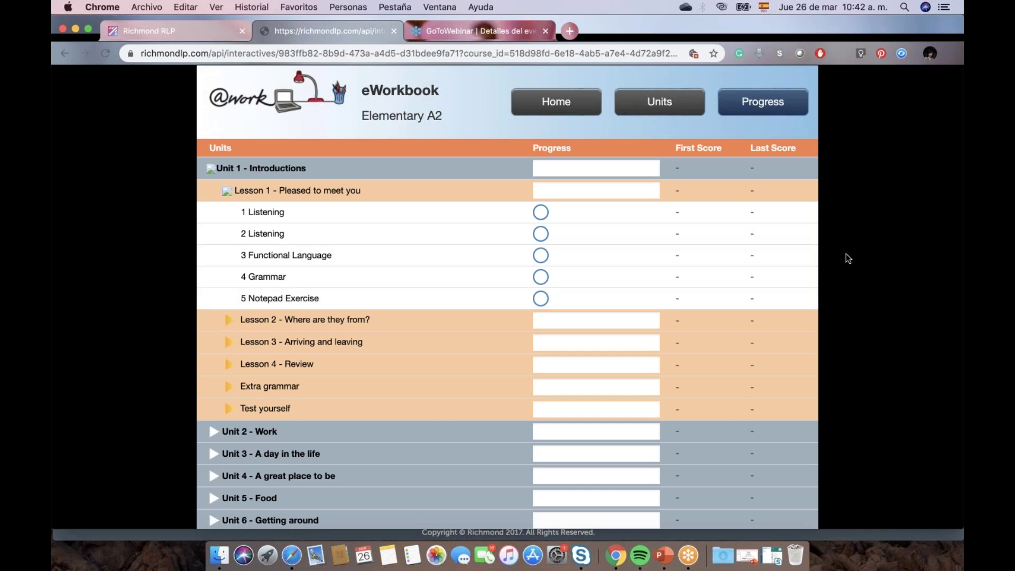
left_click(572, 108)
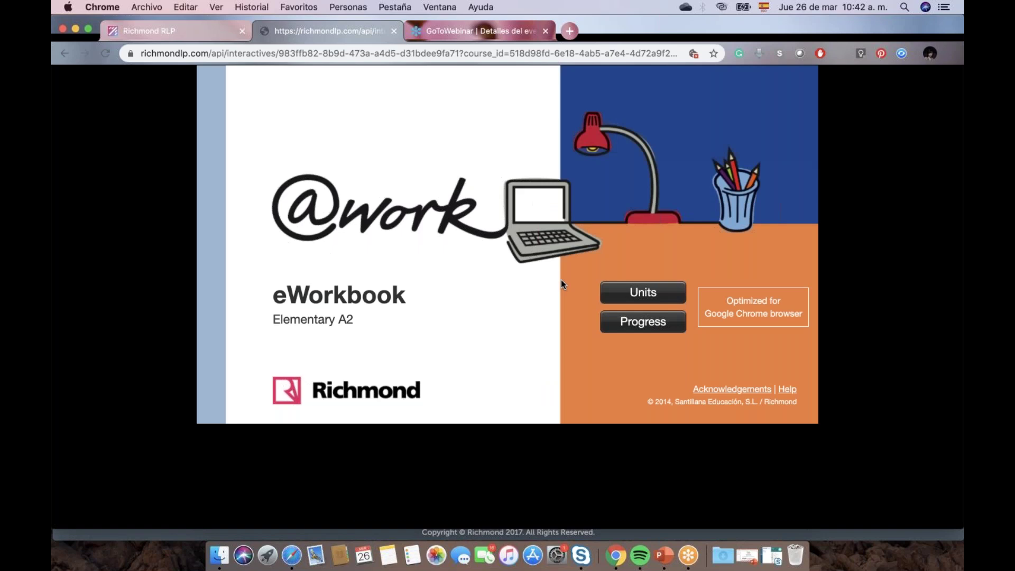
left_click(626, 327)
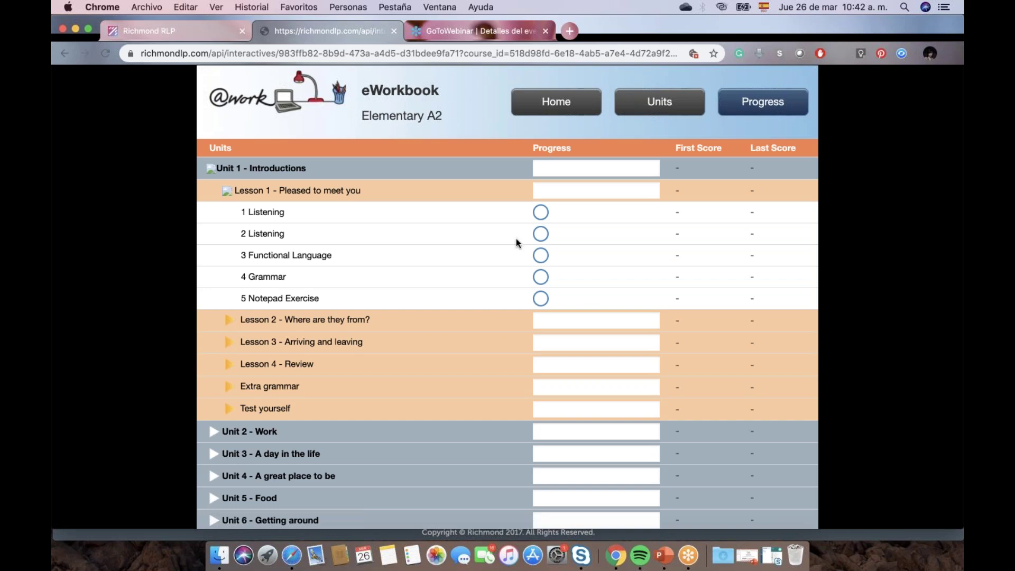
left_click(393, 31)
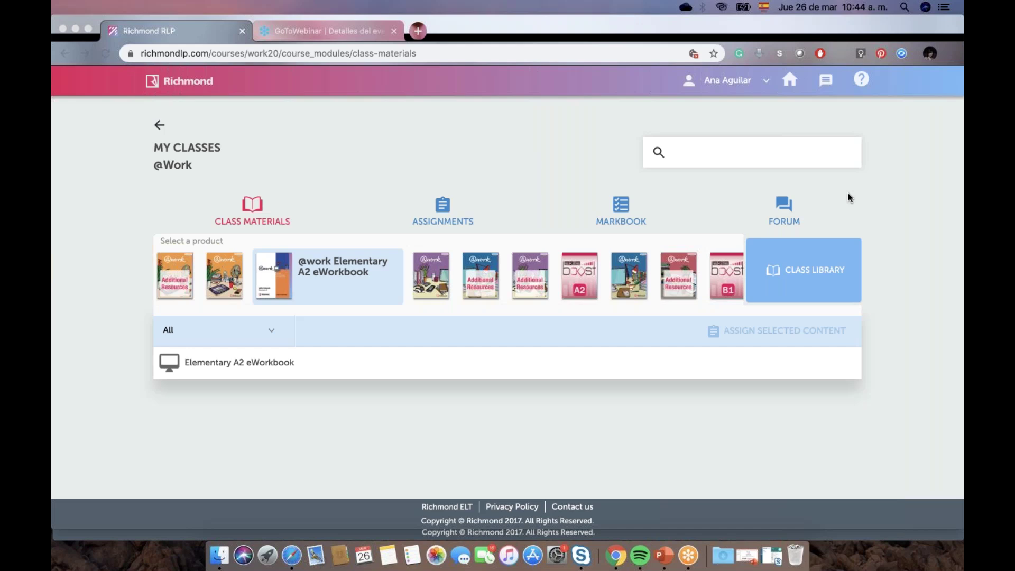
left_click(158, 126)
left_click(159, 127)
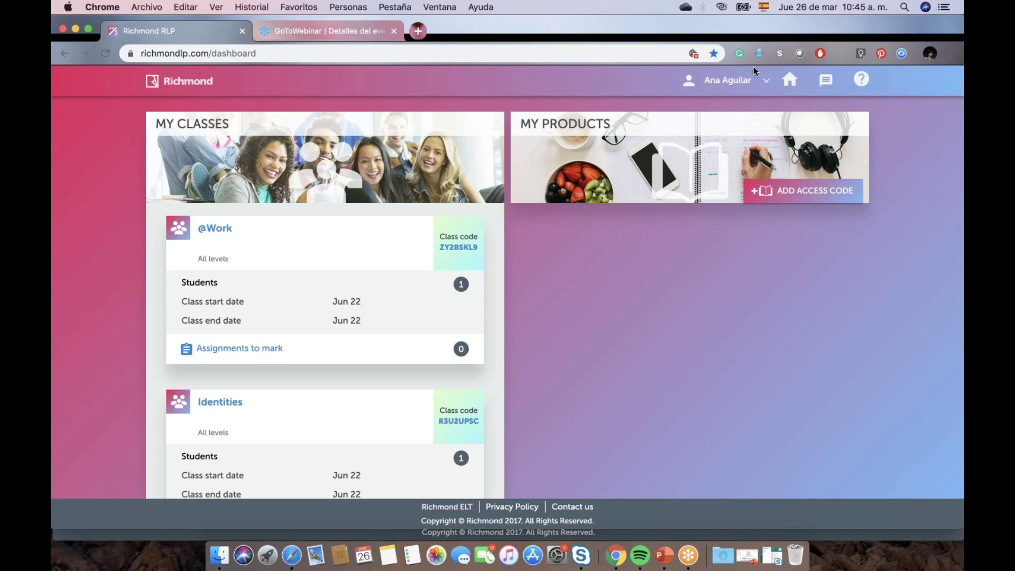
Switch to the PowerPoint presentation and start the slide show from the Thank You slide
key("super+Tab")
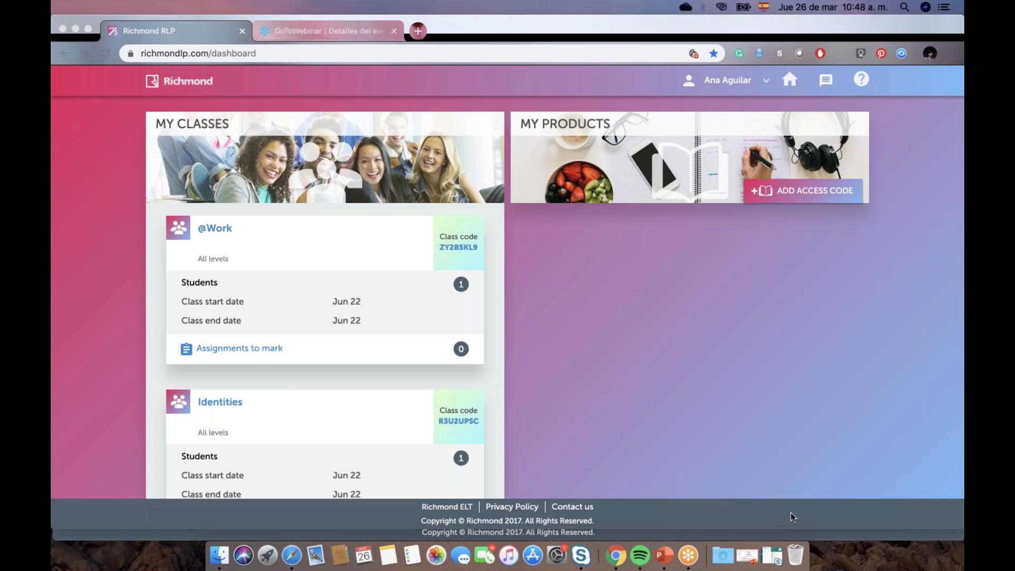
left_click(749, 555)
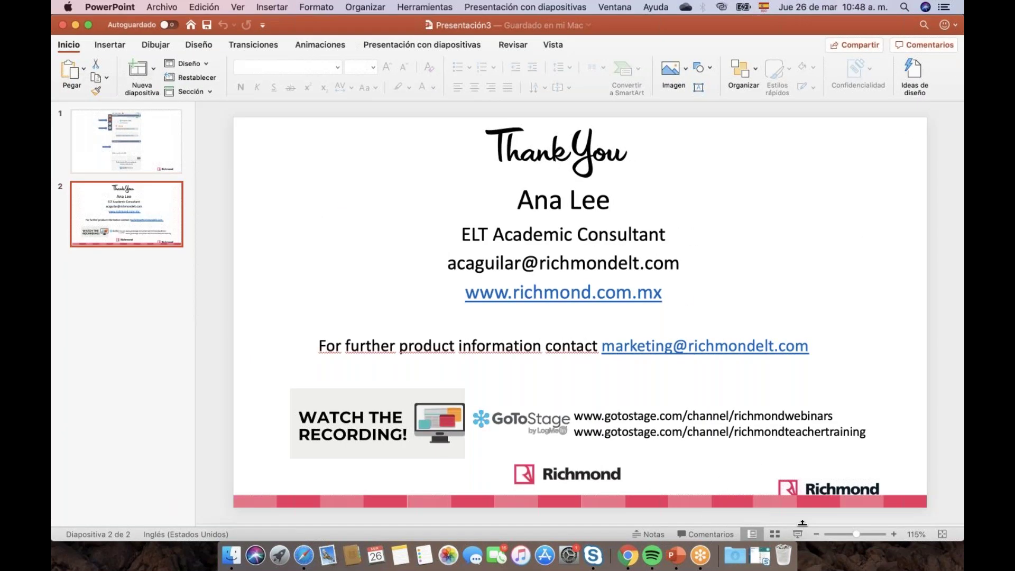
left_click(798, 534)
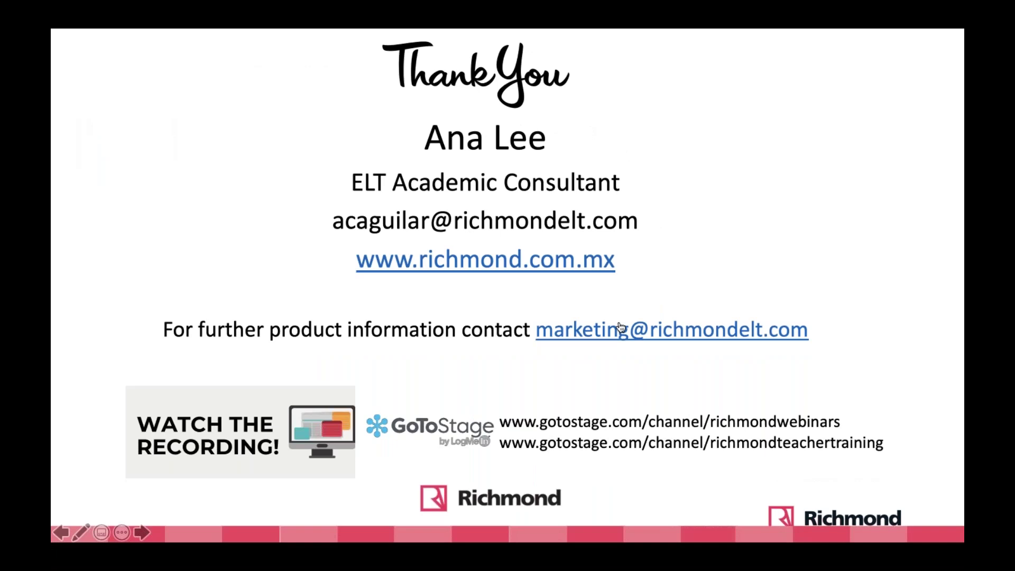